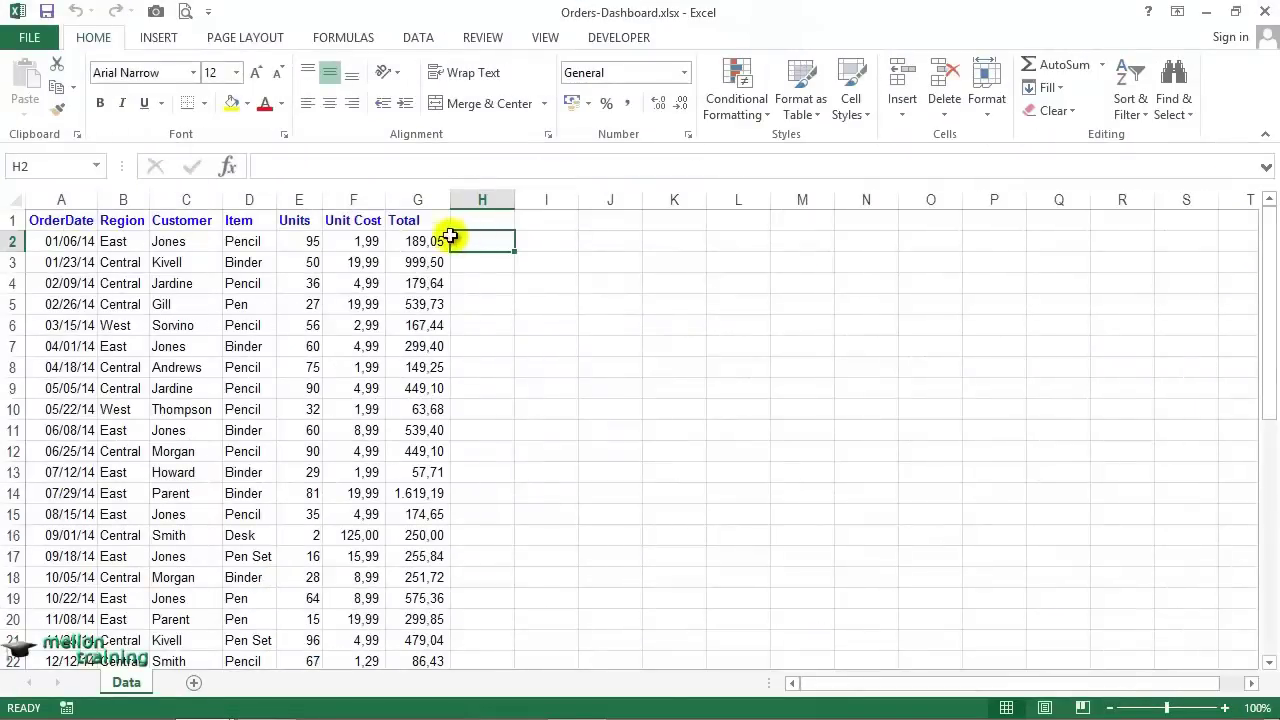
Inspect the OrderDate, Customer and Total columns, then open Insert with a table cell active.
left_click(69, 196)
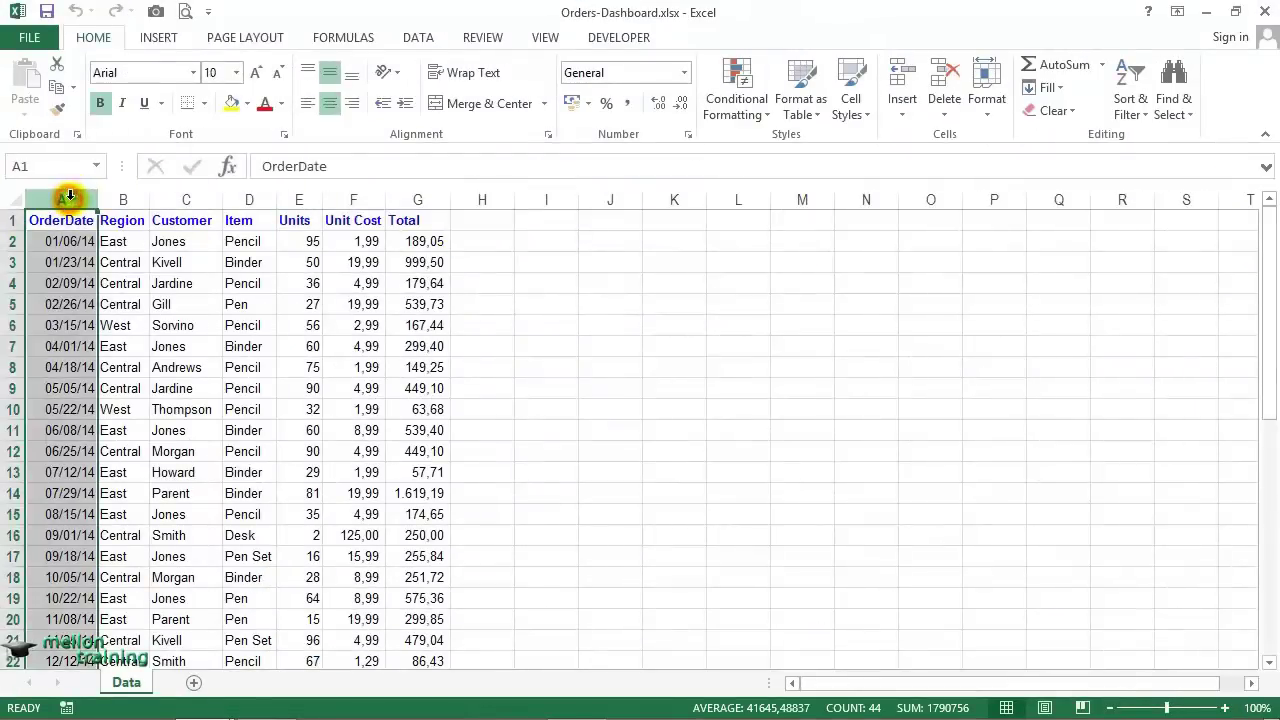
left_click(172, 200, "ctrl")
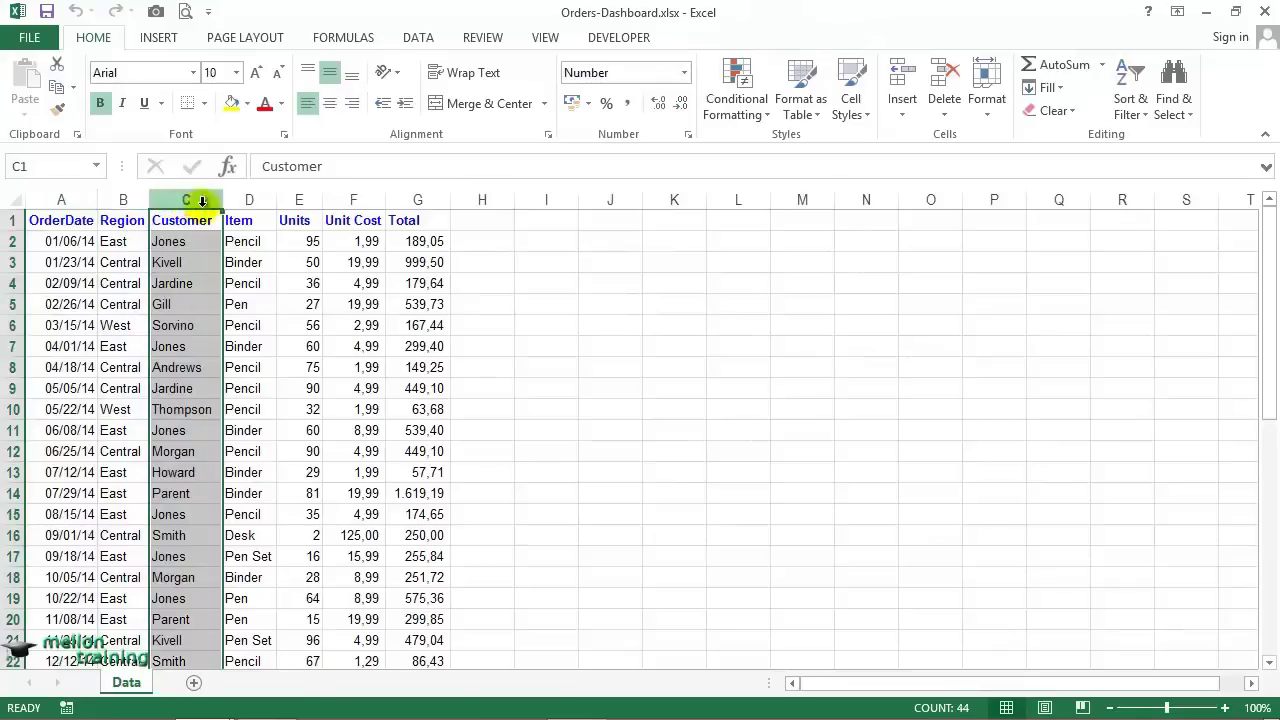
left_click(414, 199)
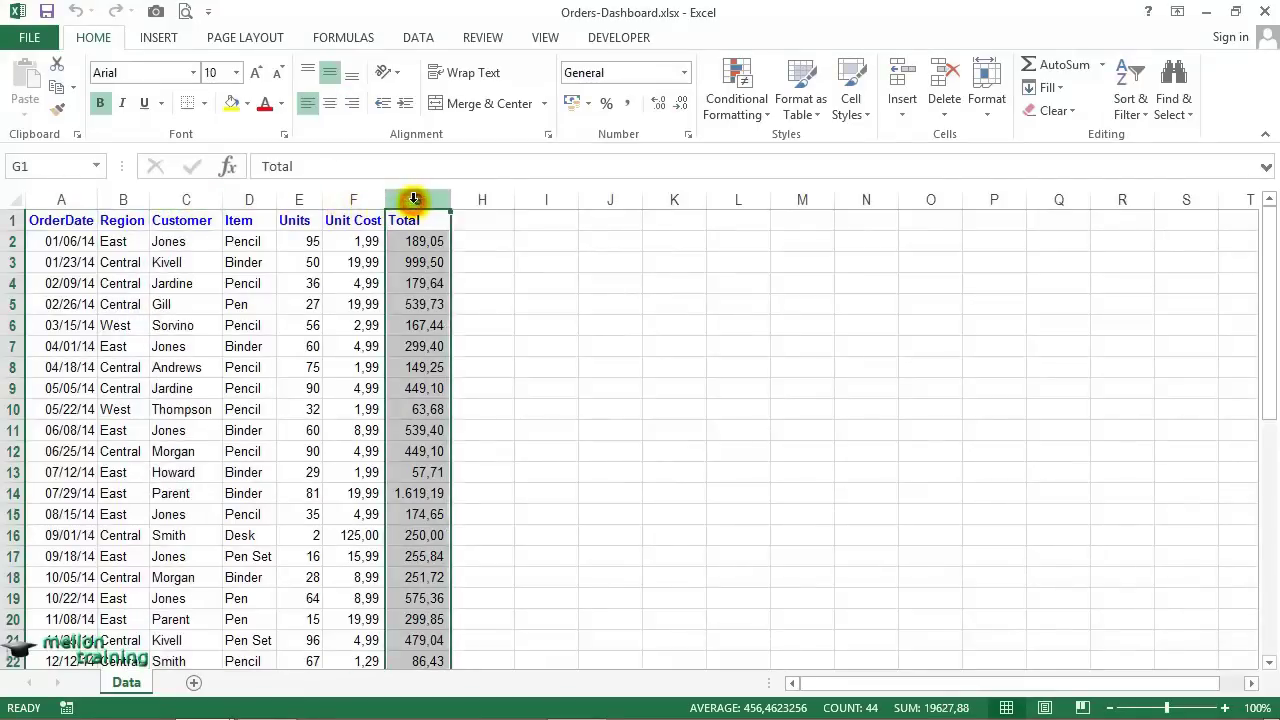
left_click(537, 242)
left_click(248, 346)
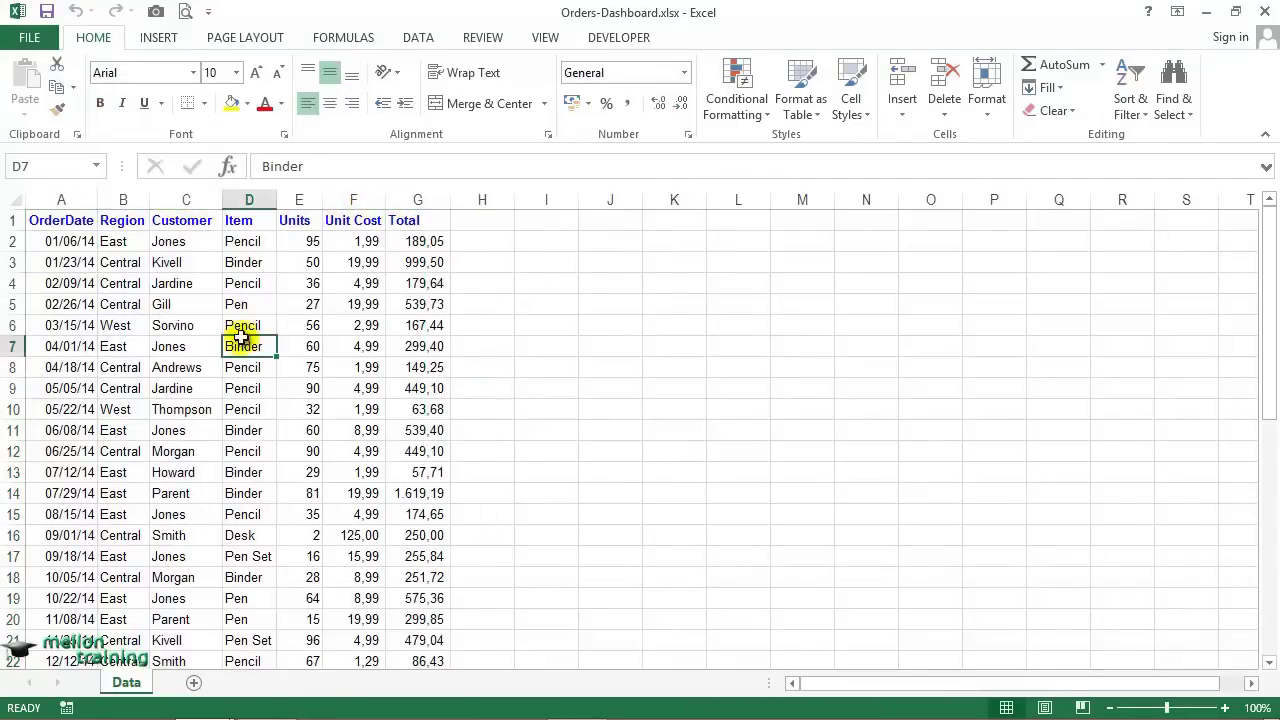
left_click(160, 40)
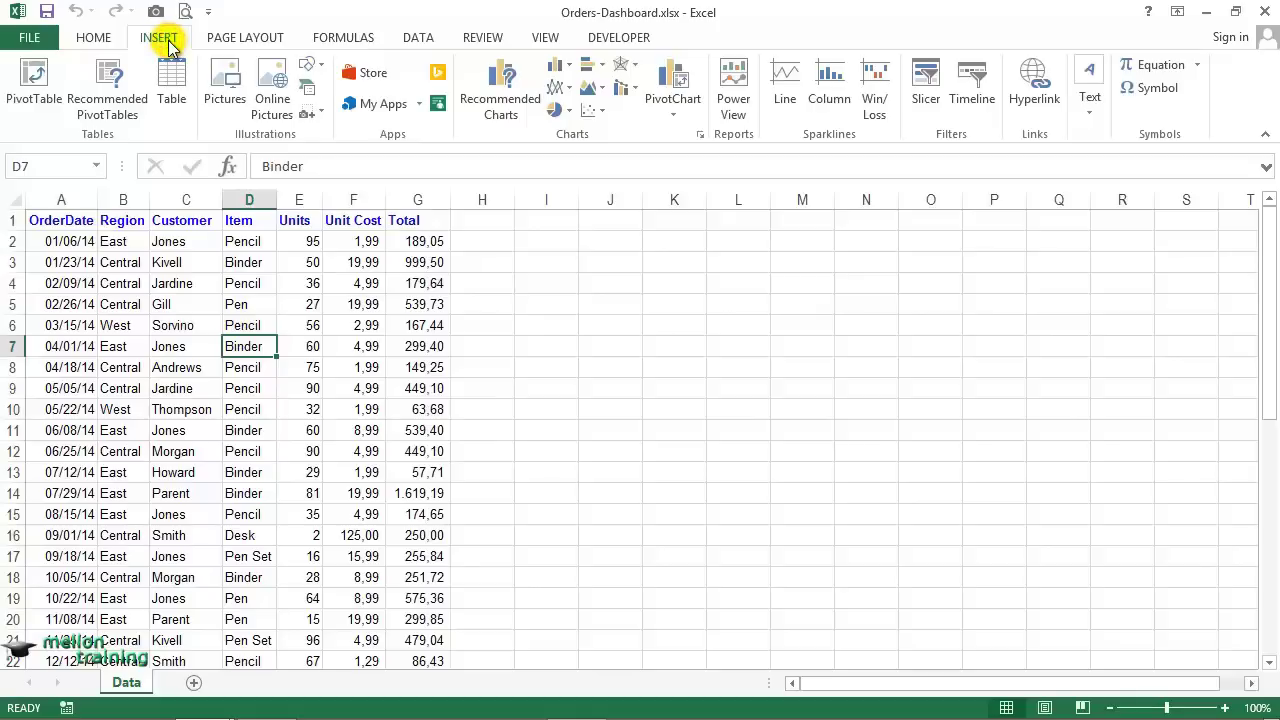
Create a pivot table from Data!$A$1:$G$44 on a new worksheet.
left_click(36, 100)
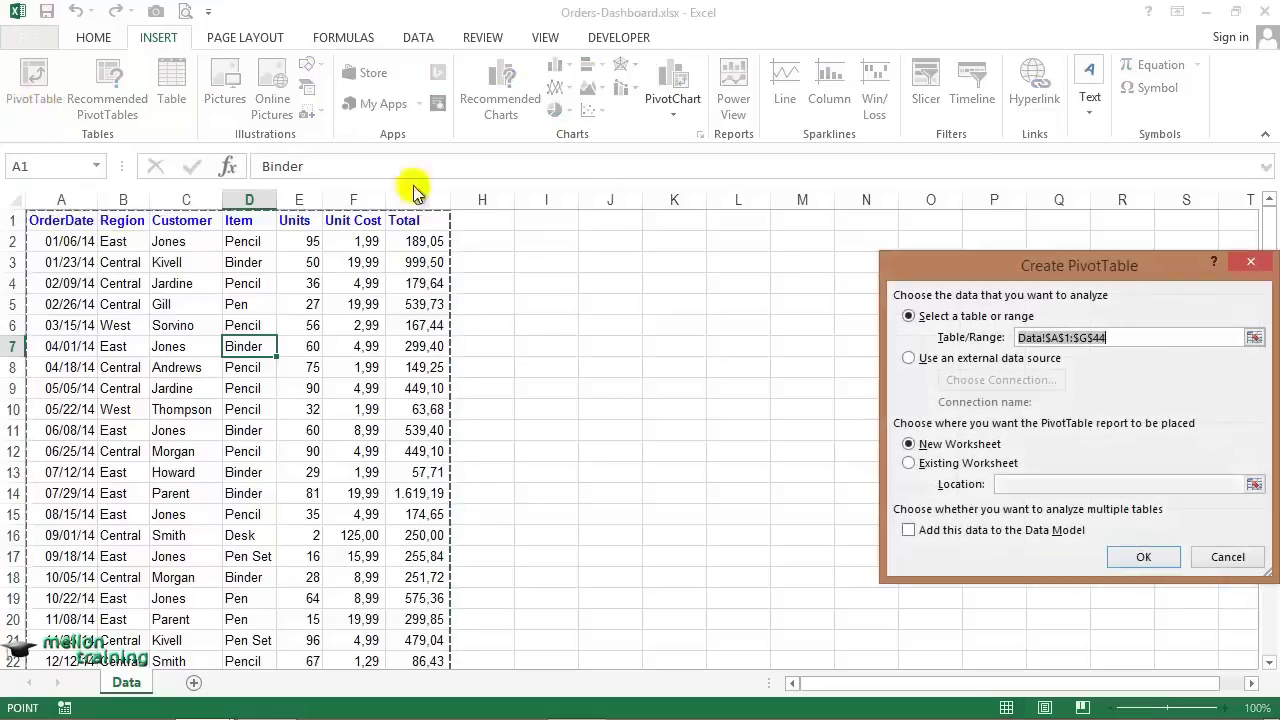
left_click_drag(1067, 262, 984, 250)
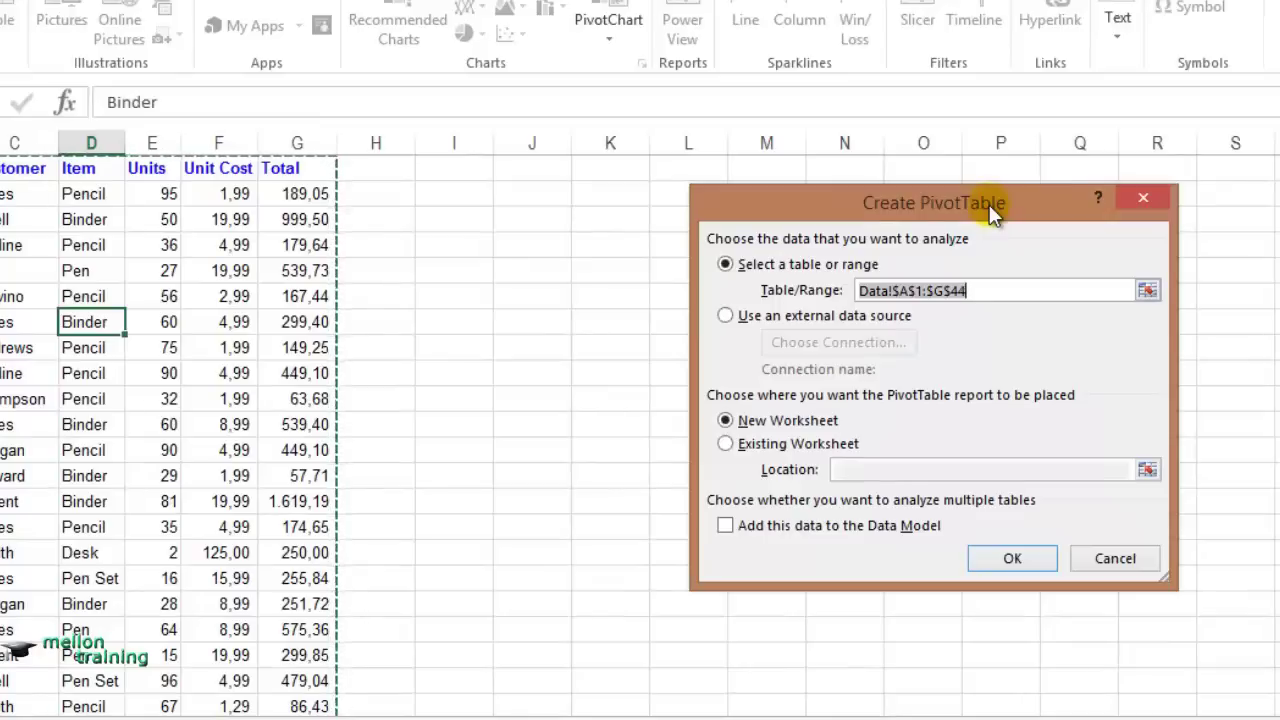
left_click(1006, 557)
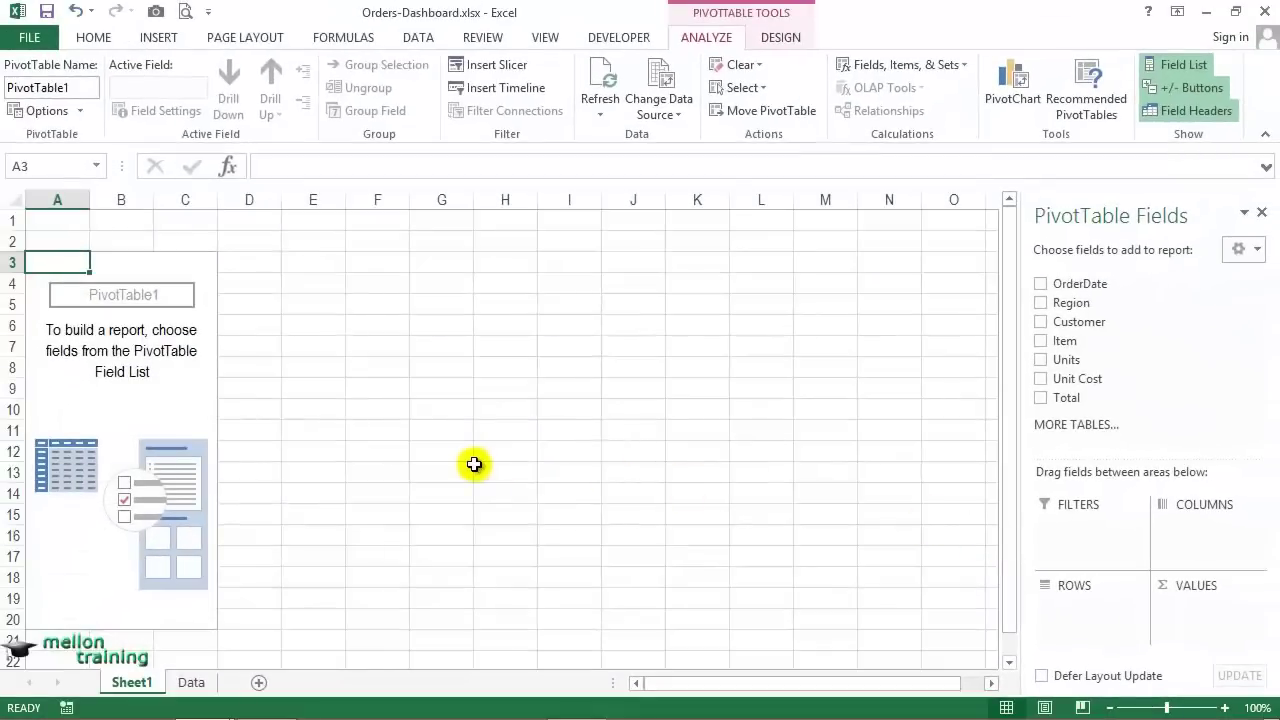
Rename the new sheet to 'Dashboard'.
double_click(137, 684)
type("Dashboard")
key("Return")
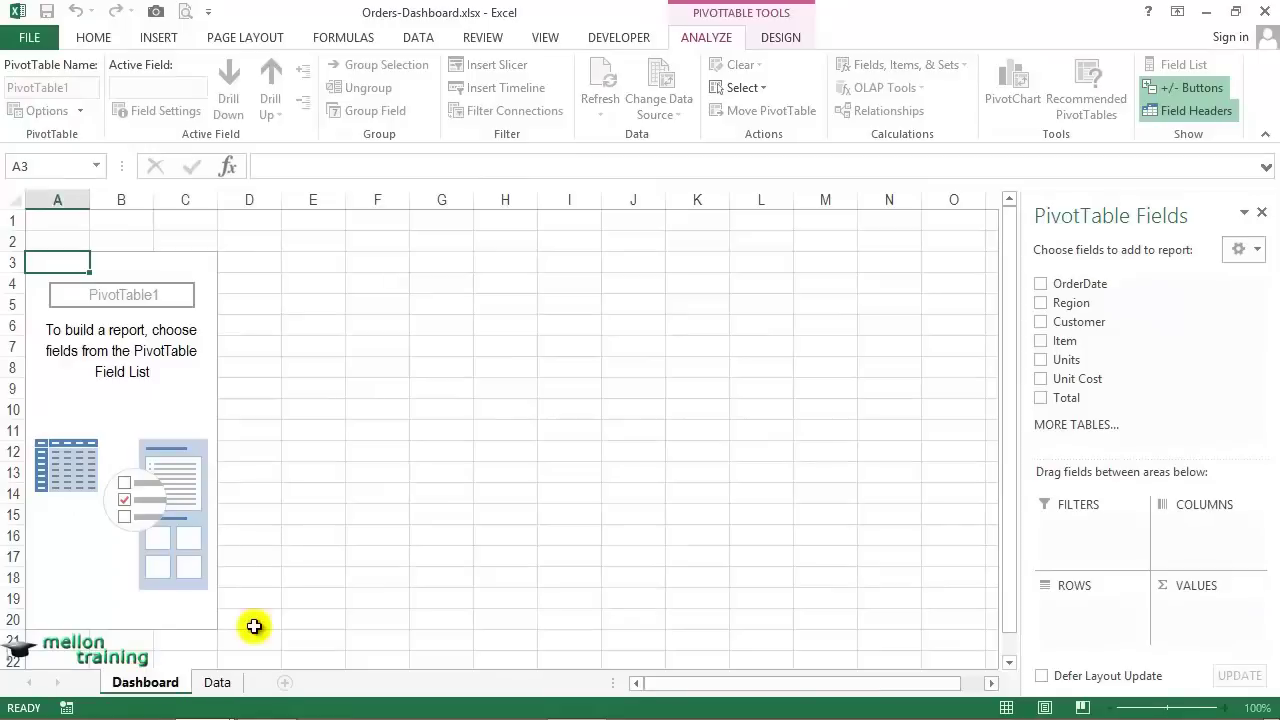
left_click(255, 625)
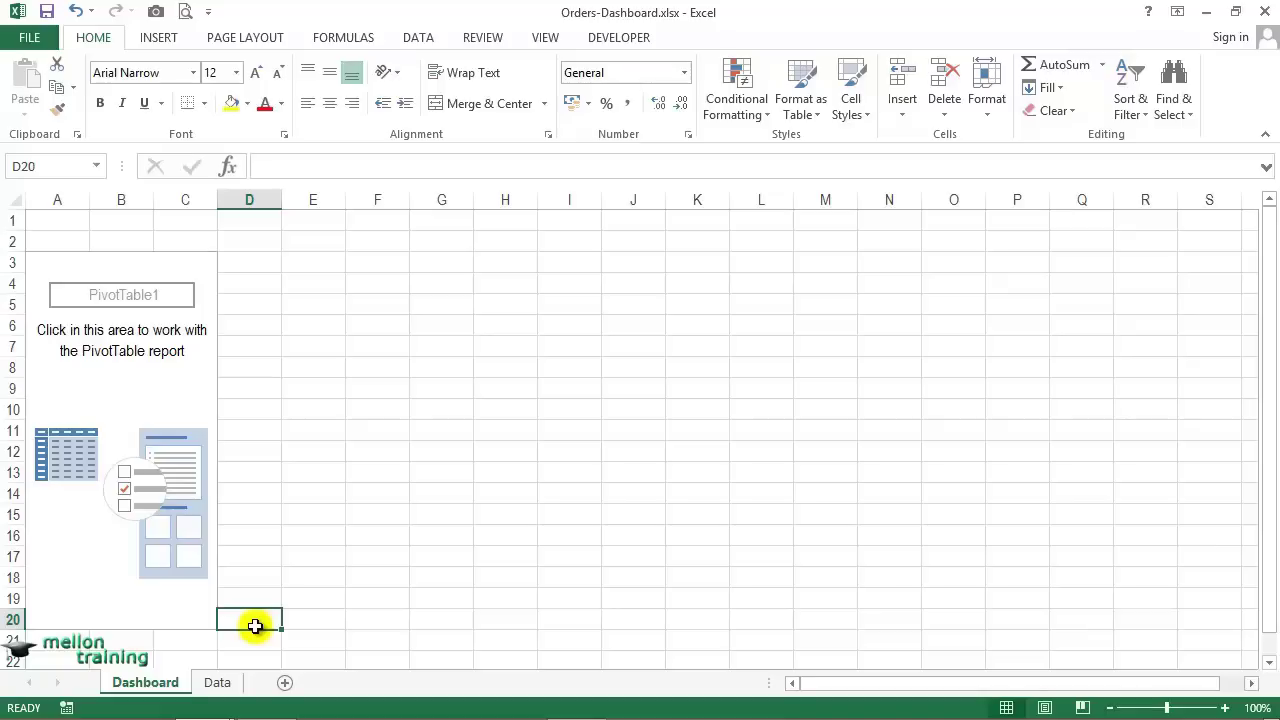
Add Total to the pivot values, formatted as Number with 0 decimals and a thousands separator.
left_click(133, 360)
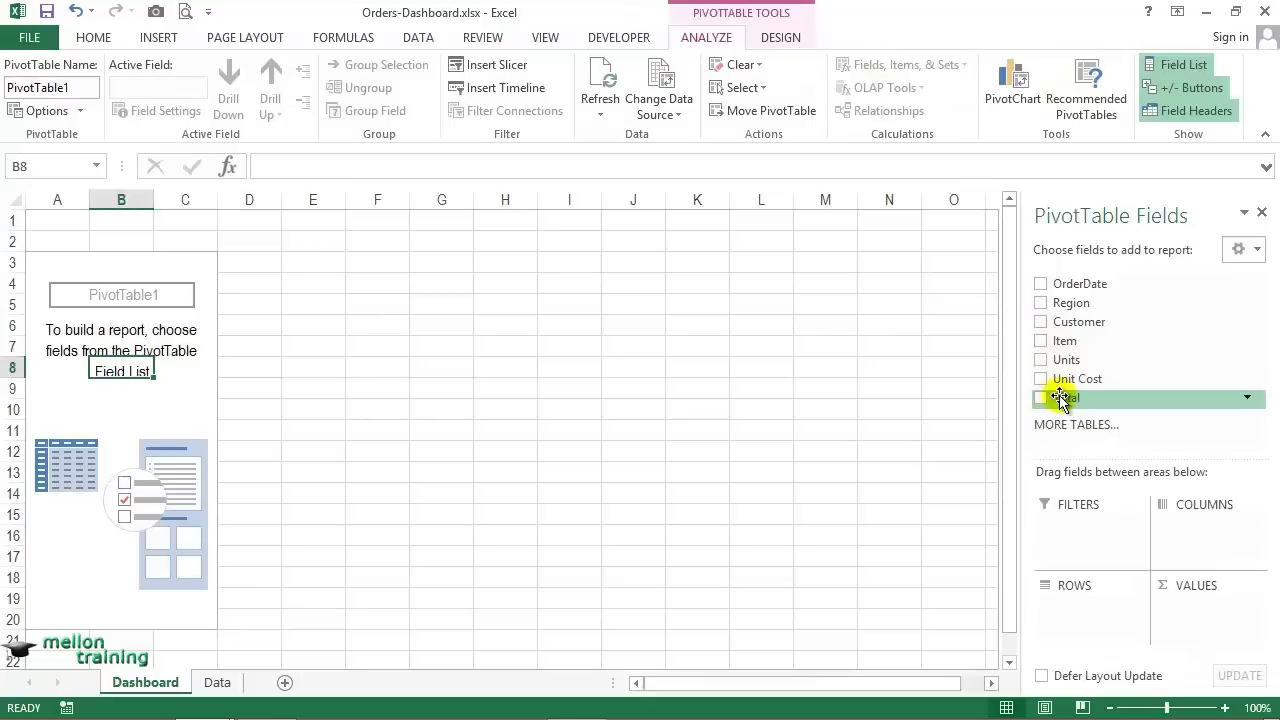
left_click_drag(1060, 399, 1203, 615)
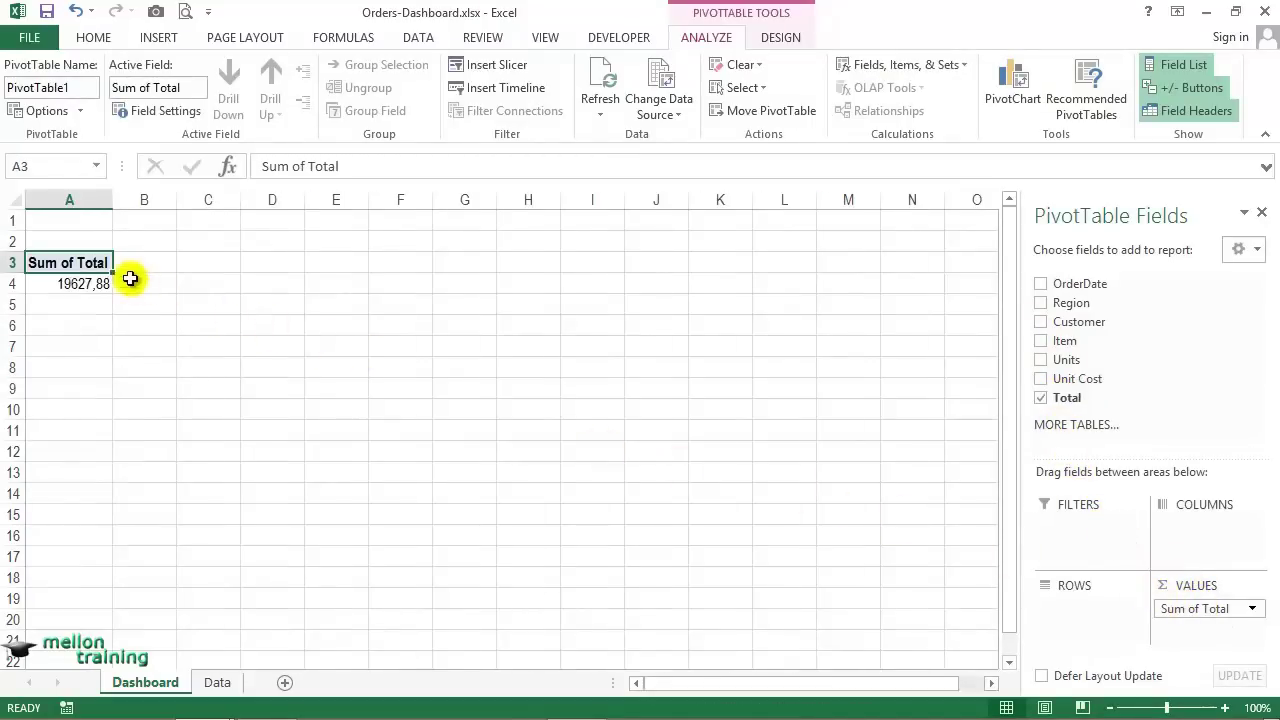
right_click(82, 284)
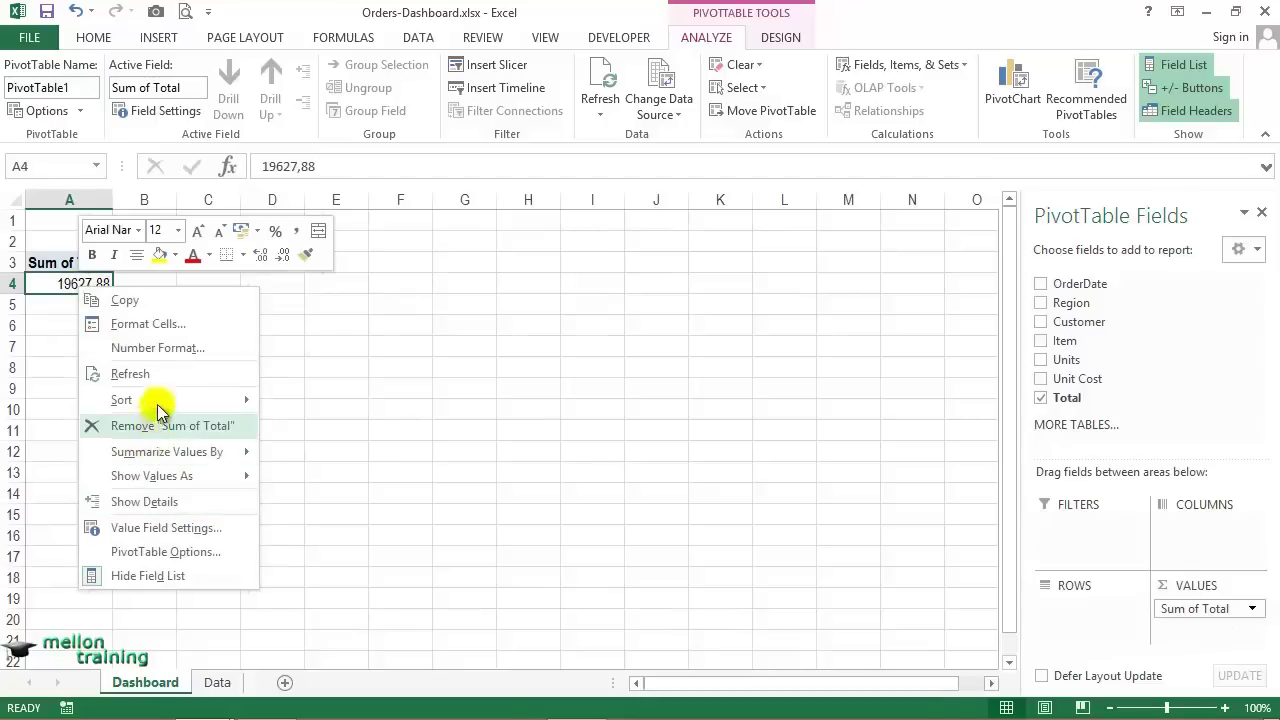
left_click(157, 347)
left_click(216, 231)
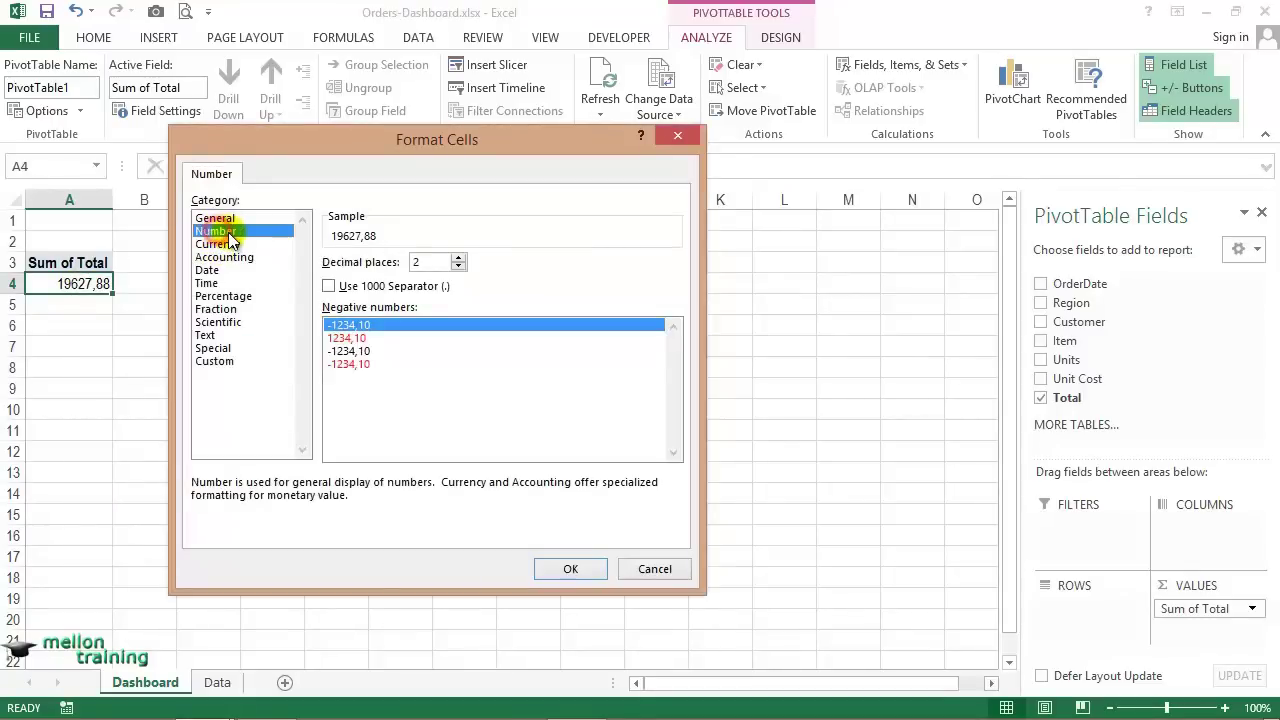
left_click(328, 286)
left_click(458, 266)
left_click(458, 266)
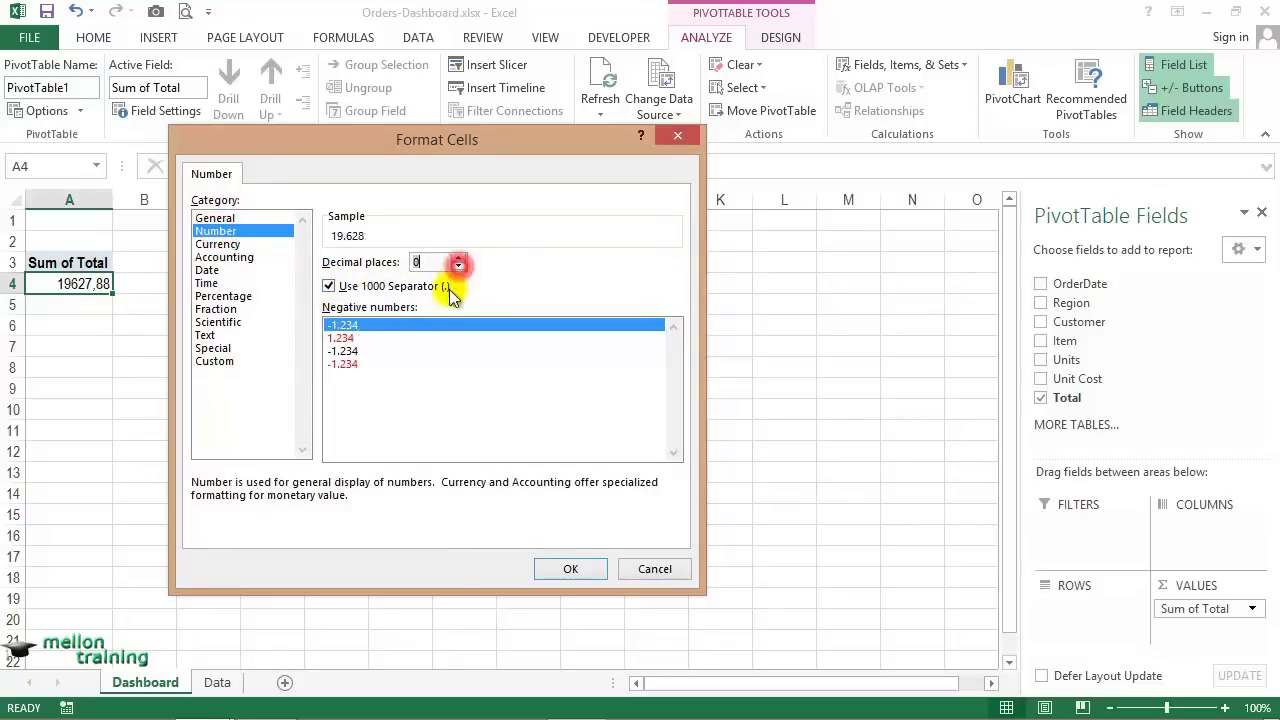
left_click(567, 569)
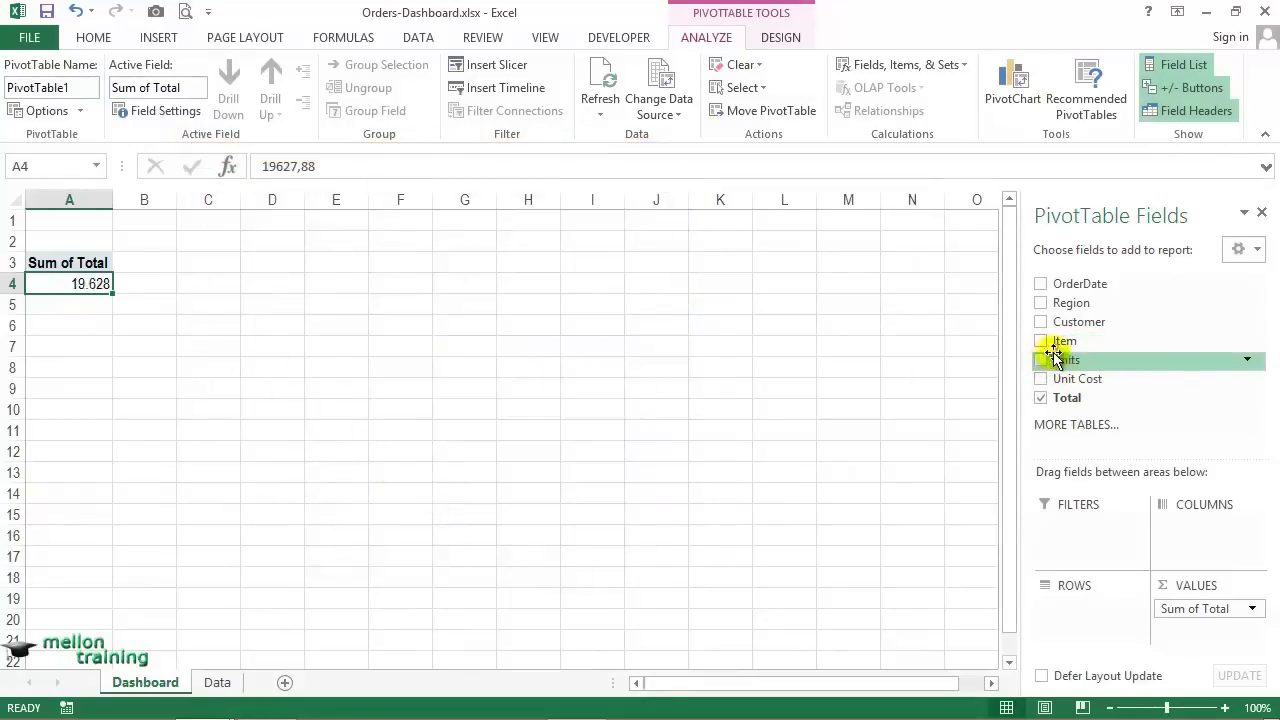
Add Units to the values as Number with 0 decimals and thousands separator, keeping both sums side by side.
left_click_drag(1055, 355, 1180, 640)
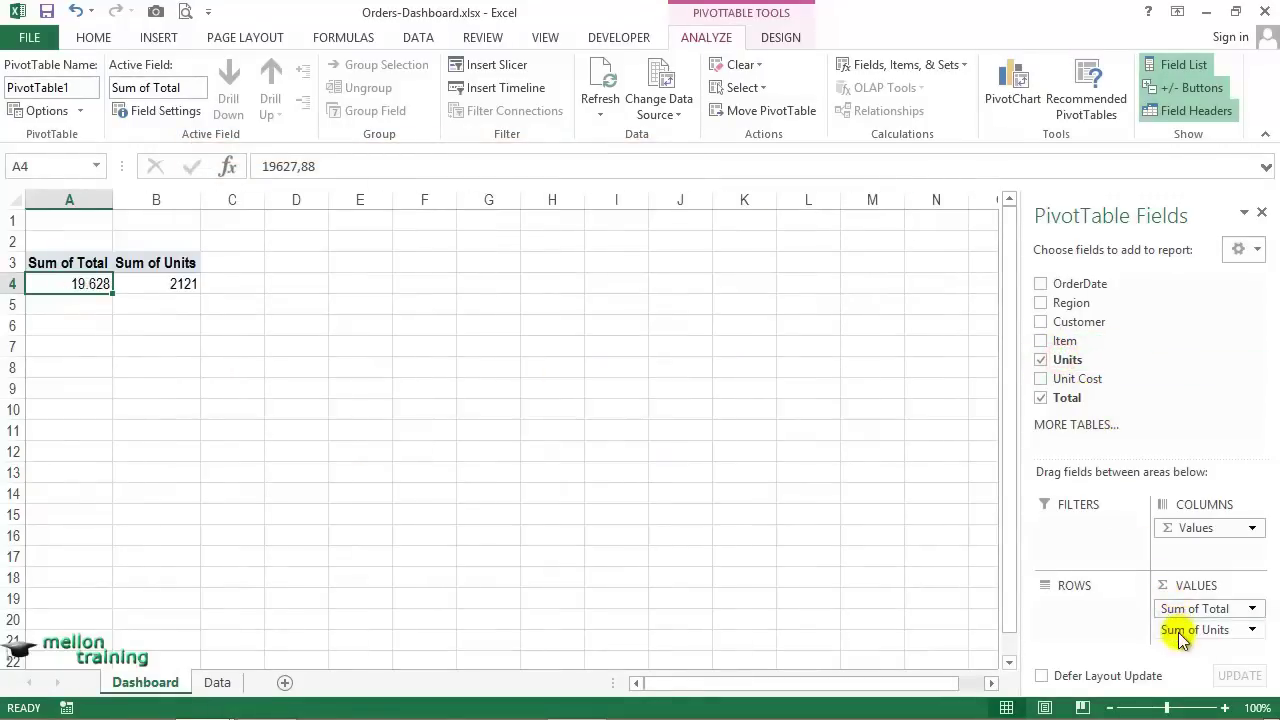
right_click(176, 285)
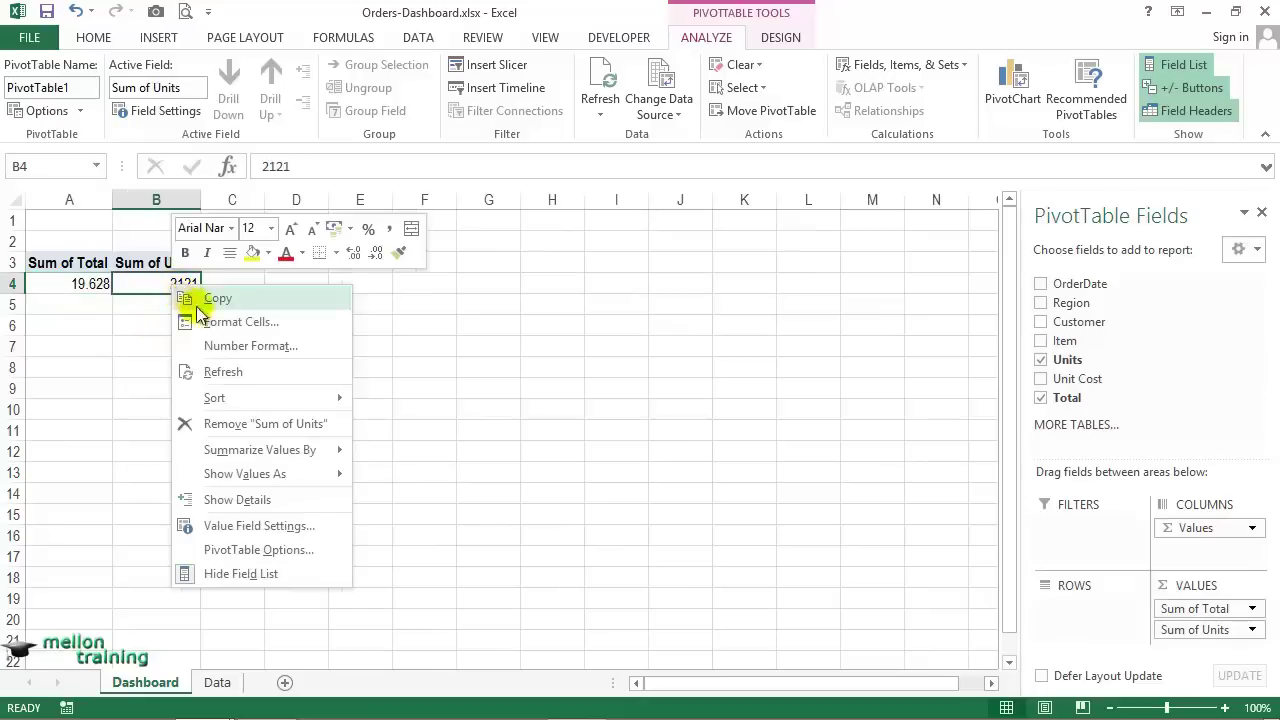
left_click(232, 345)
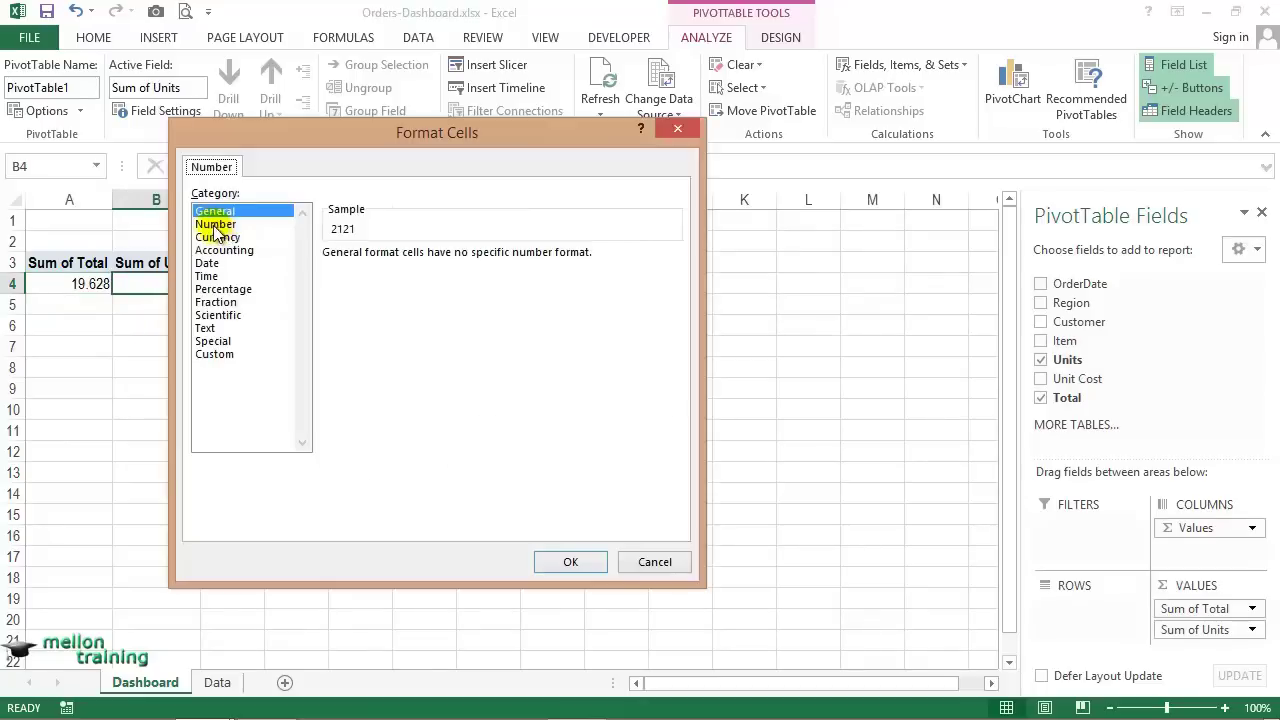
left_click(215, 224)
left_click(459, 259)
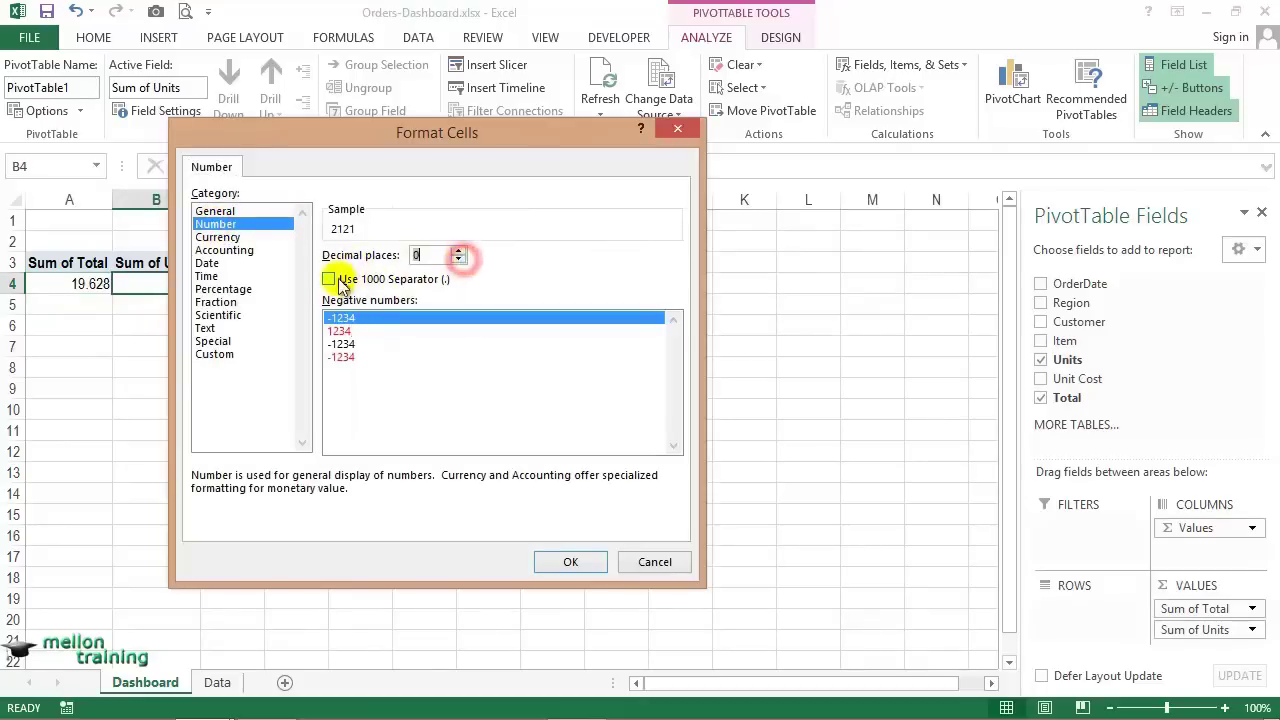
left_click(330, 279)
left_click(563, 561)
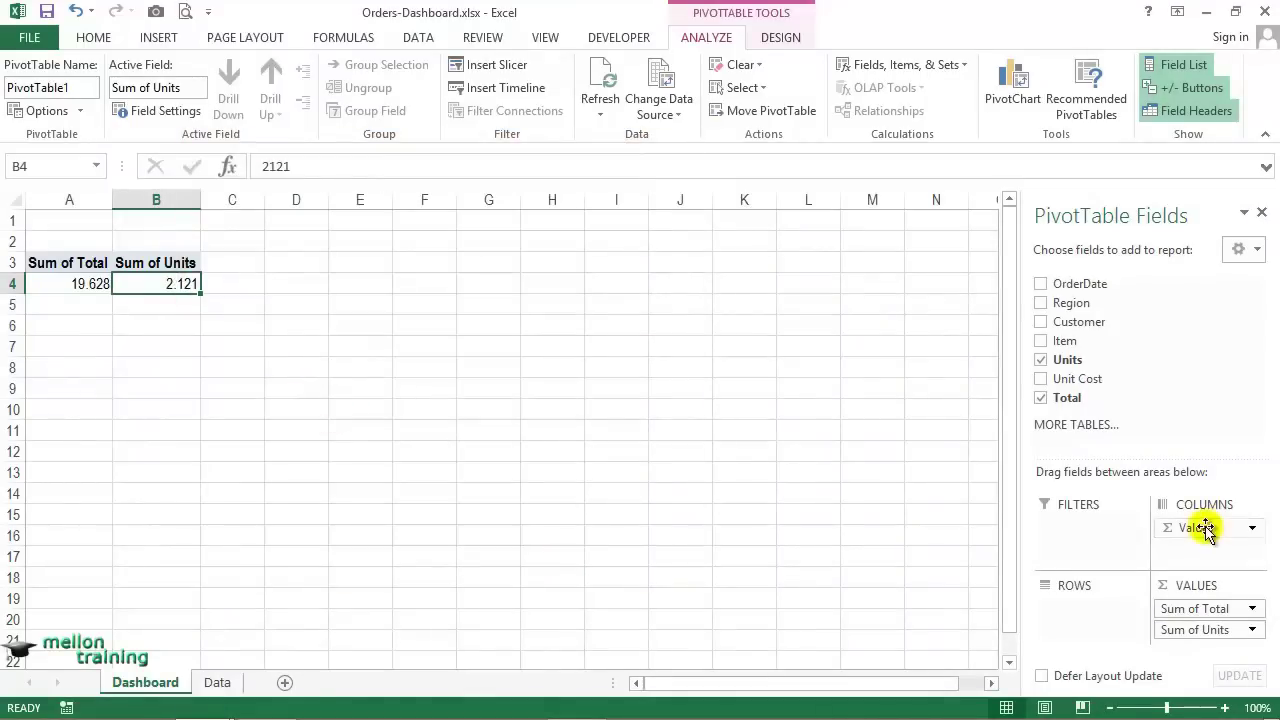
left_click_drag(1205, 530, 1091, 628)
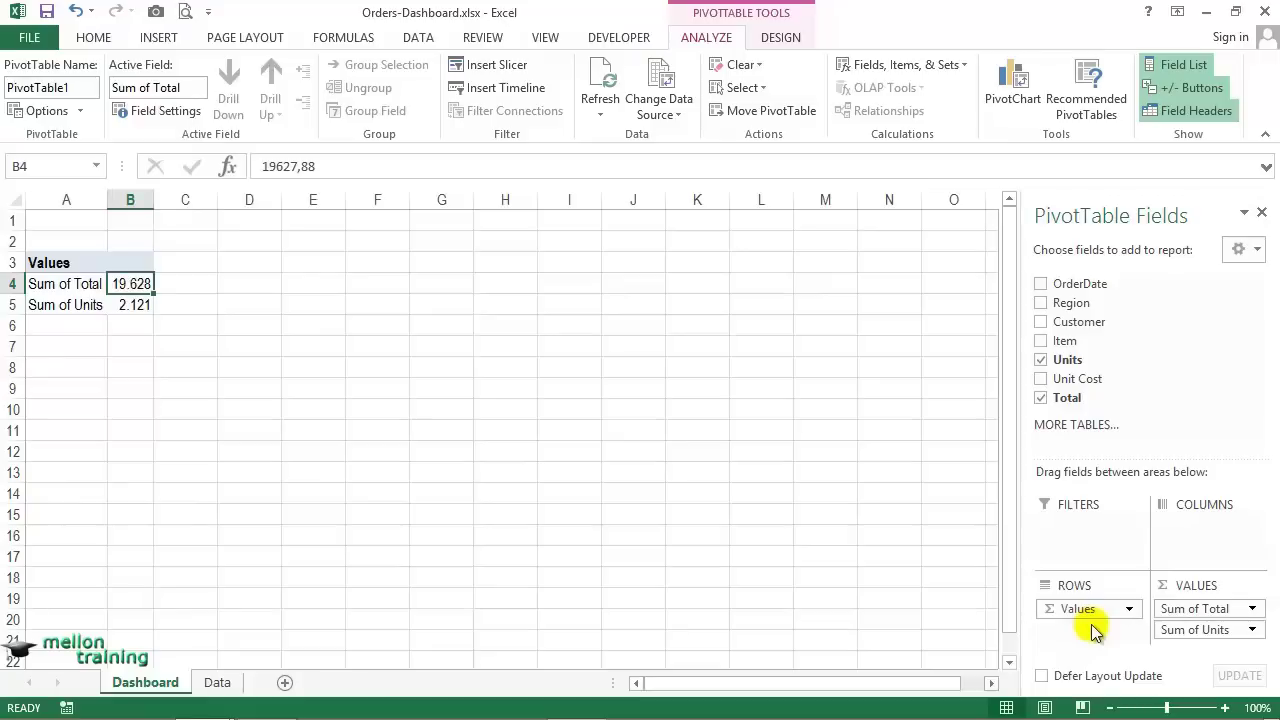
left_click_drag(1093, 612, 1196, 545)
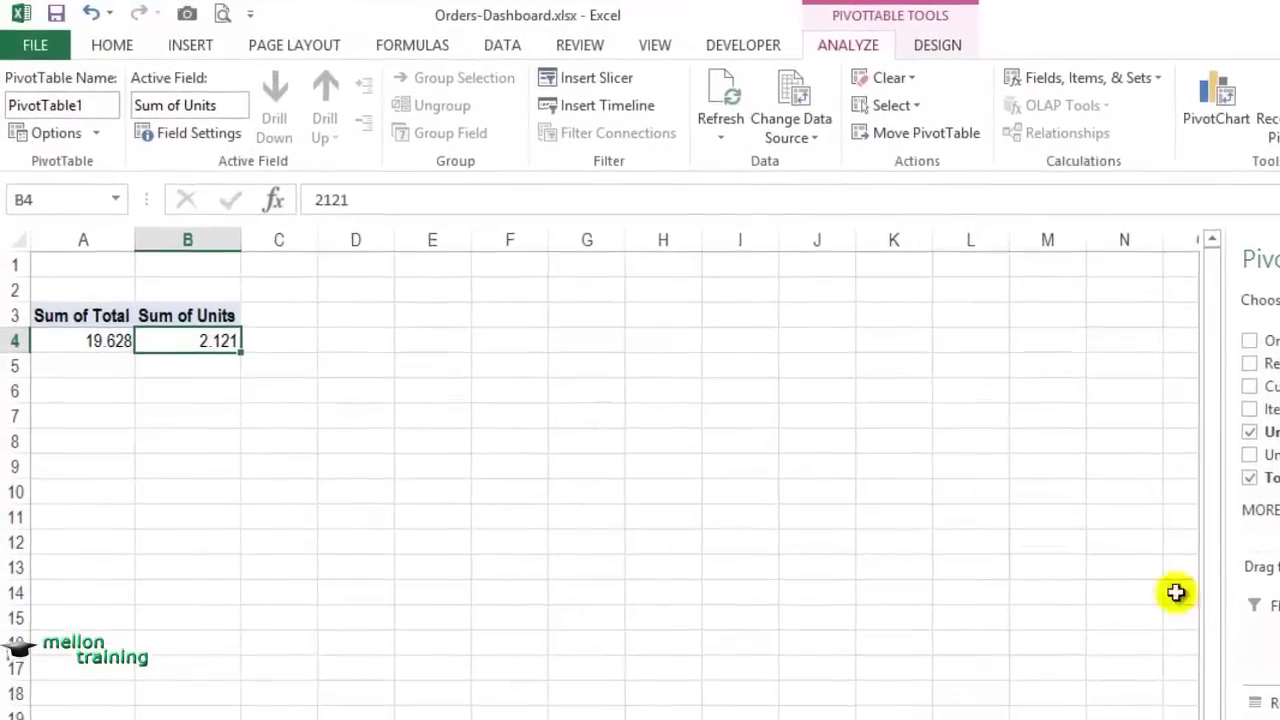
Enter the label 'Metrics' in cell A2.
left_click(94, 292)
type("Metrics")
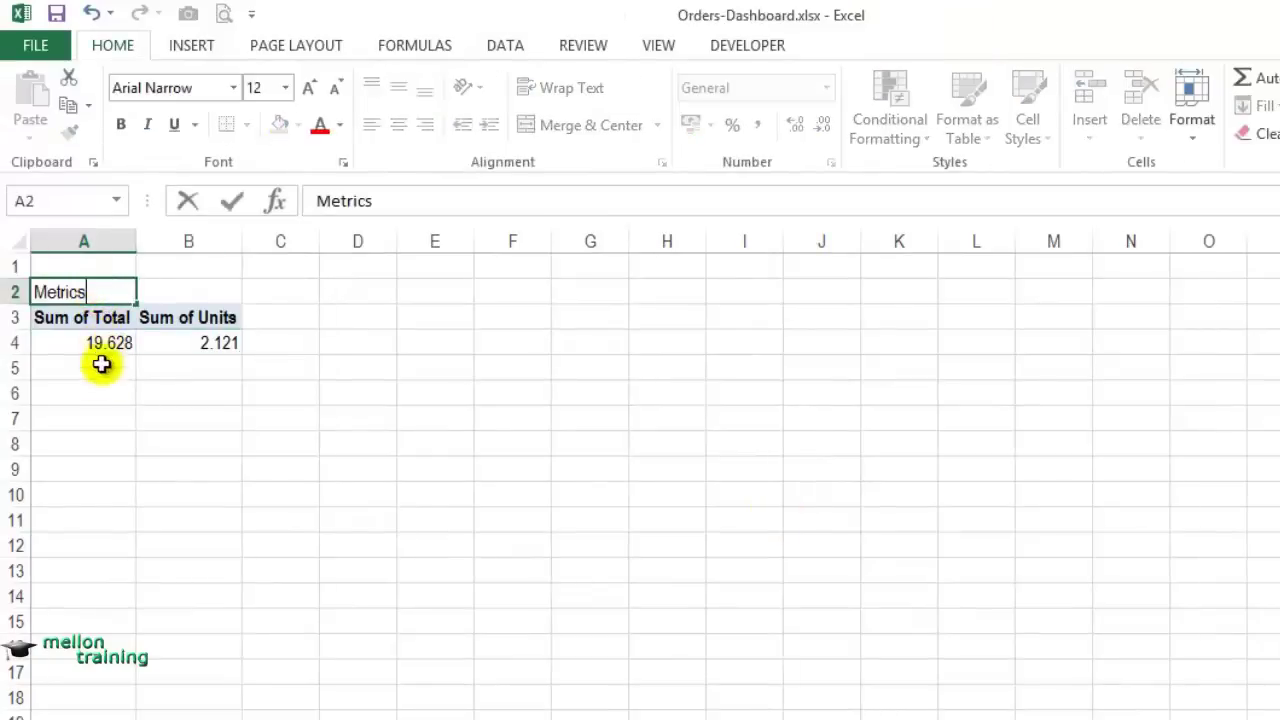
left_click(88, 412)
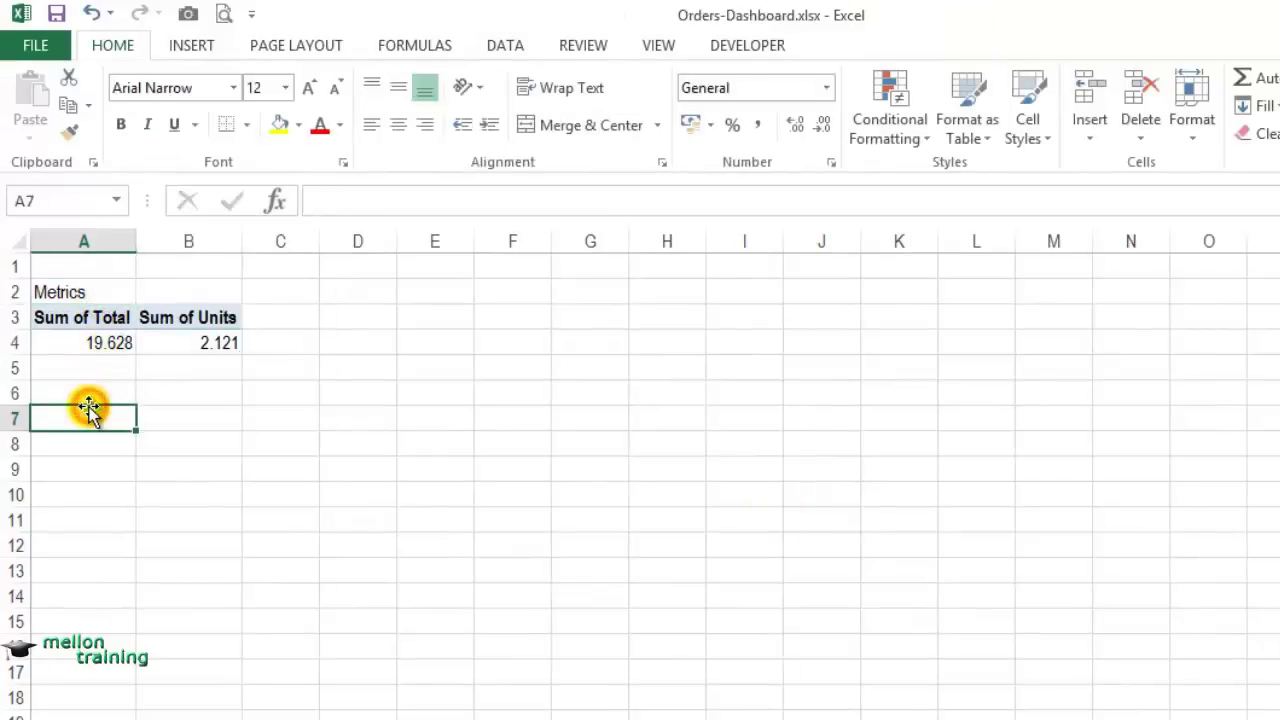
Summarise Total as an Average, then switch it back to Sum.
right_click(91, 343)
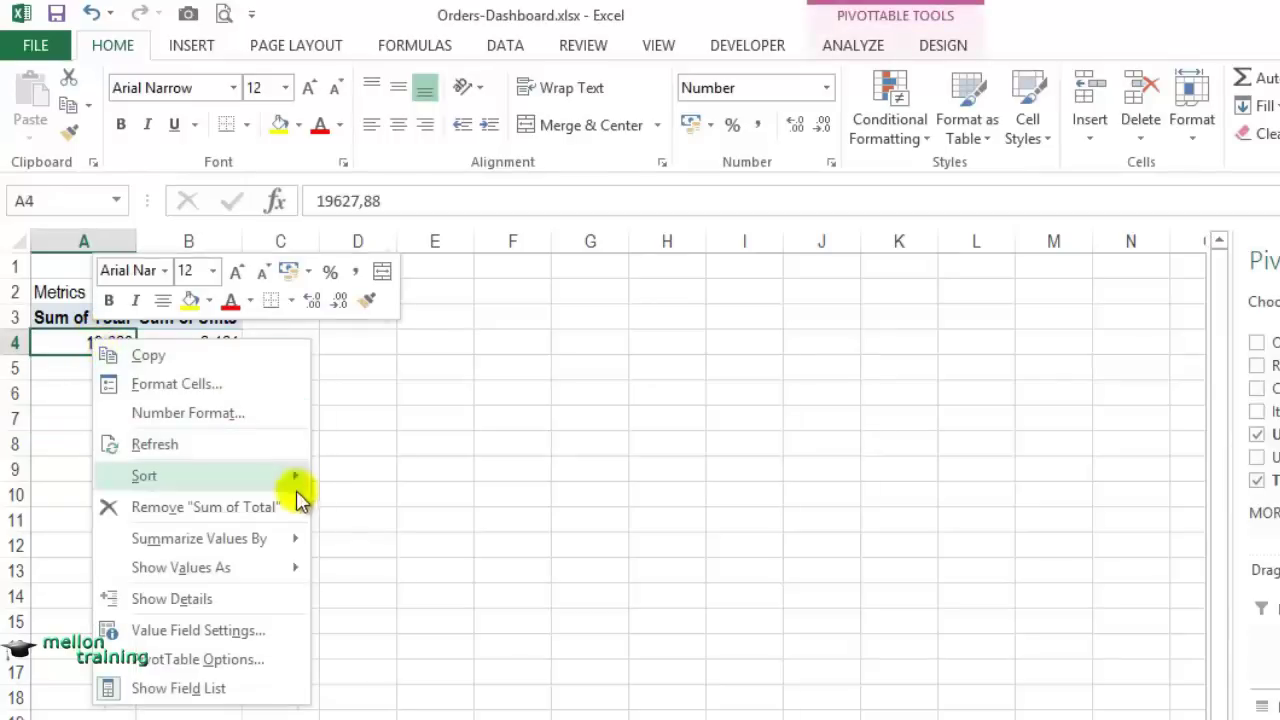
mouse_move(262, 550)
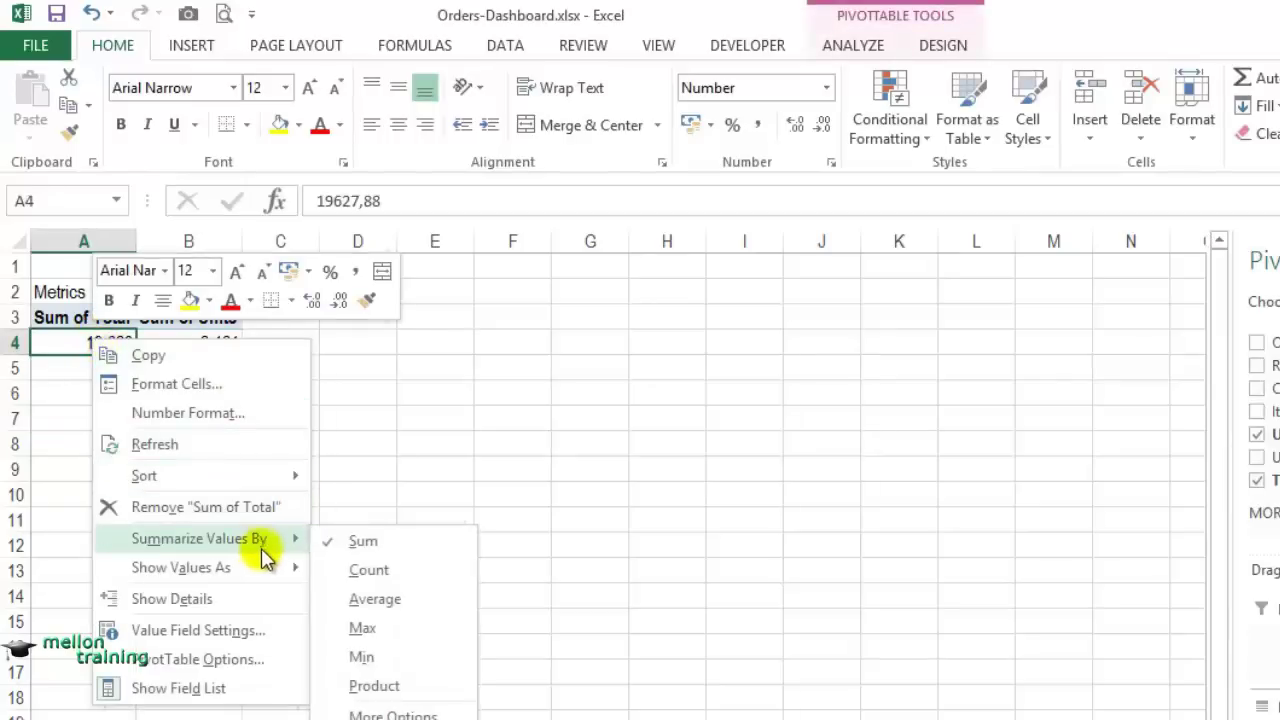
left_click(384, 600)
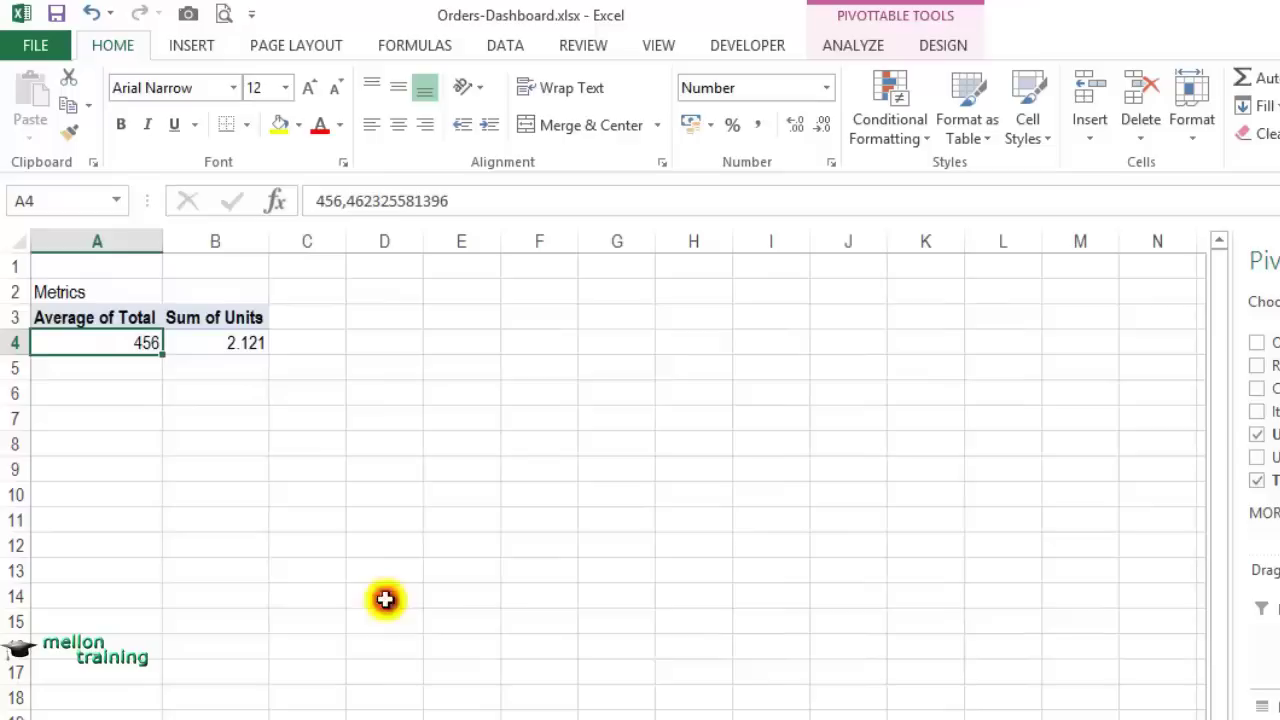
right_click(94, 344)
mouse_move(297, 549)
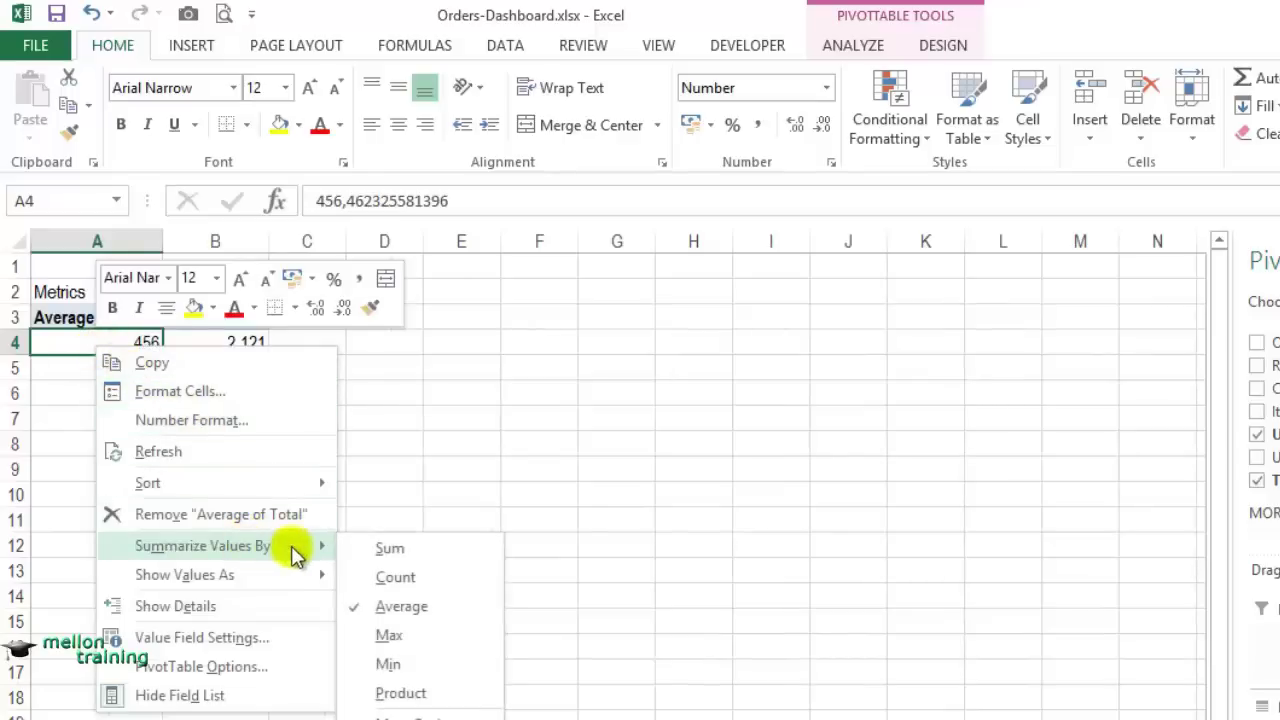
left_click(424, 546)
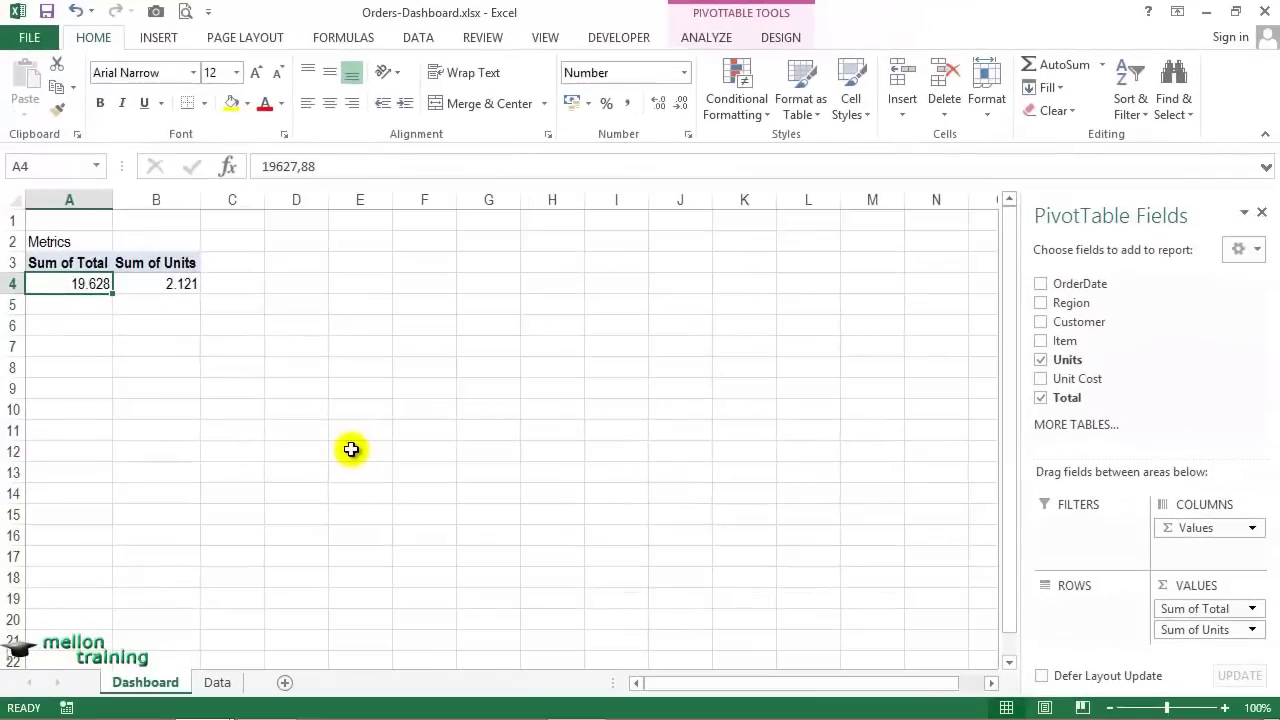
Insert a pivot table from the Data sheet into the existing Dashboard sheet at $A$9.
left_click(217, 683)
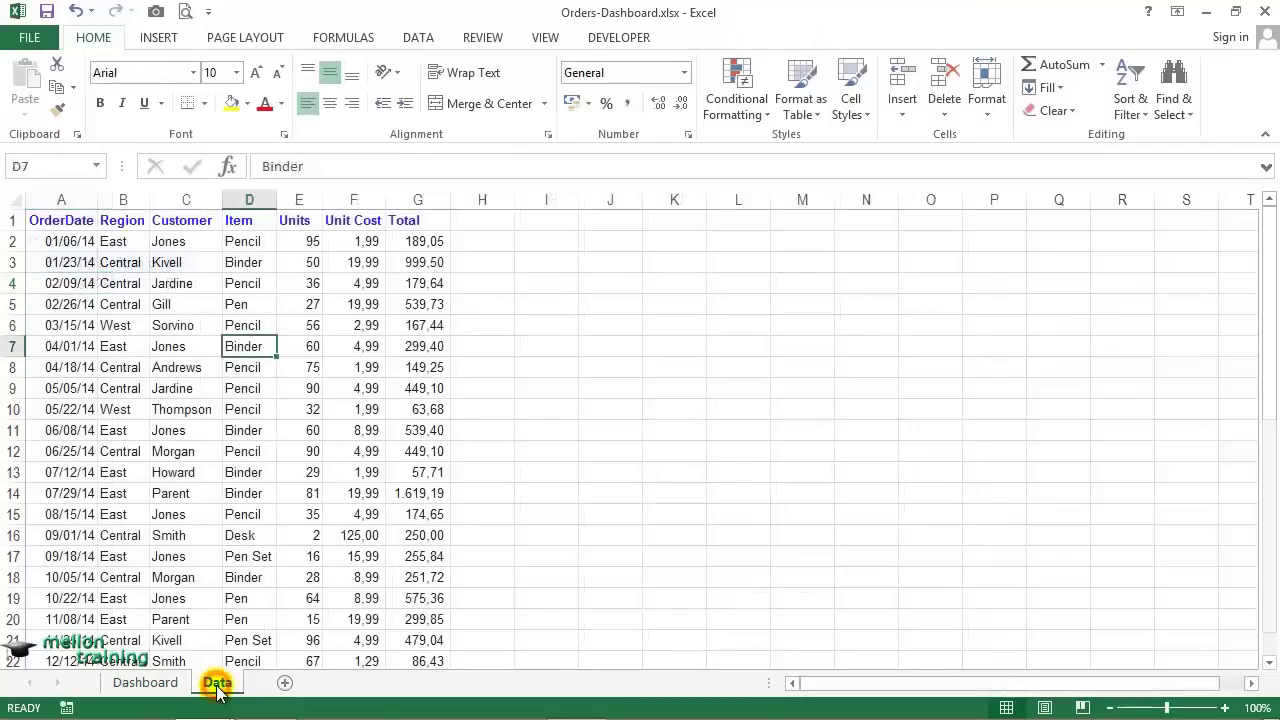
left_click(180, 367)
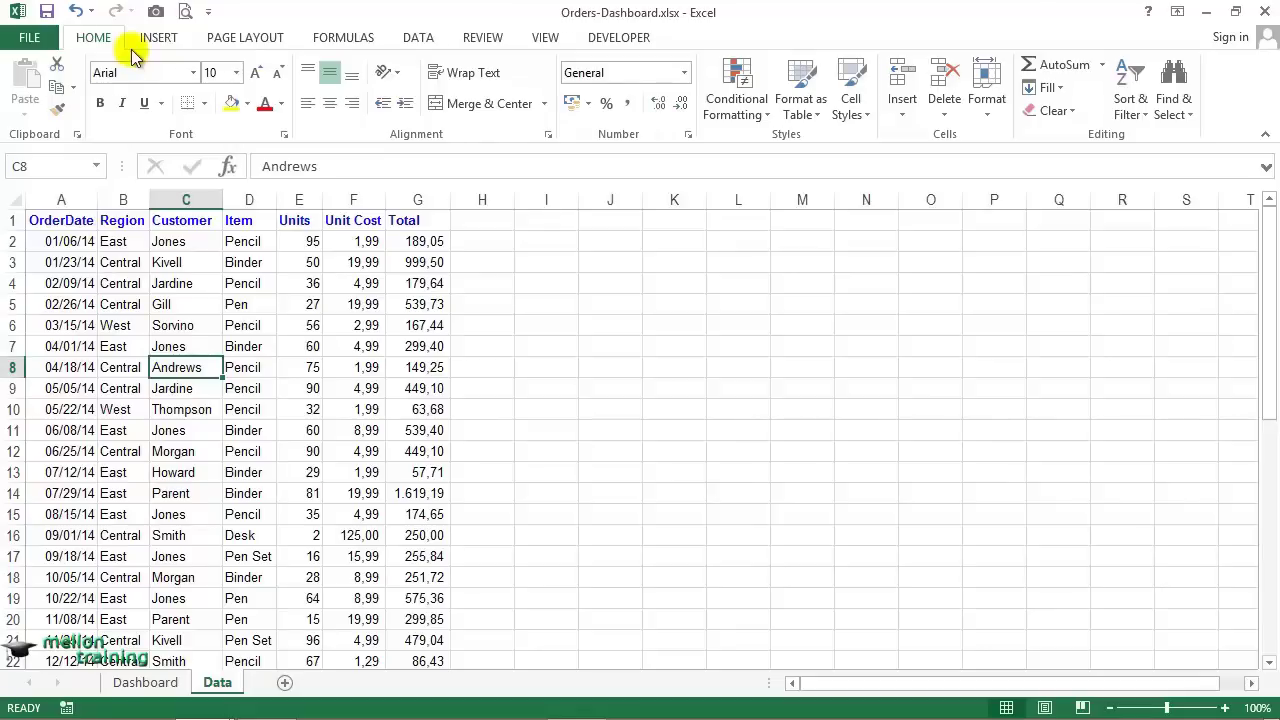
left_click(158, 37)
left_click(28, 90)
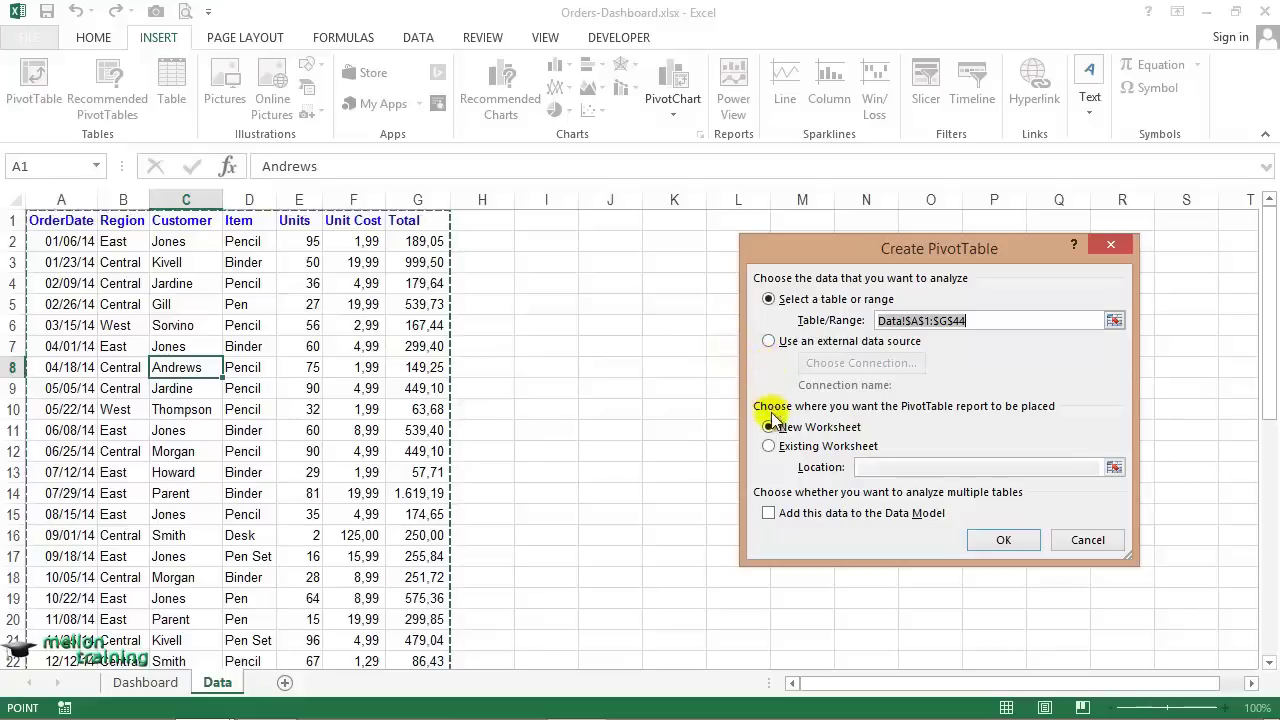
left_click(768, 446)
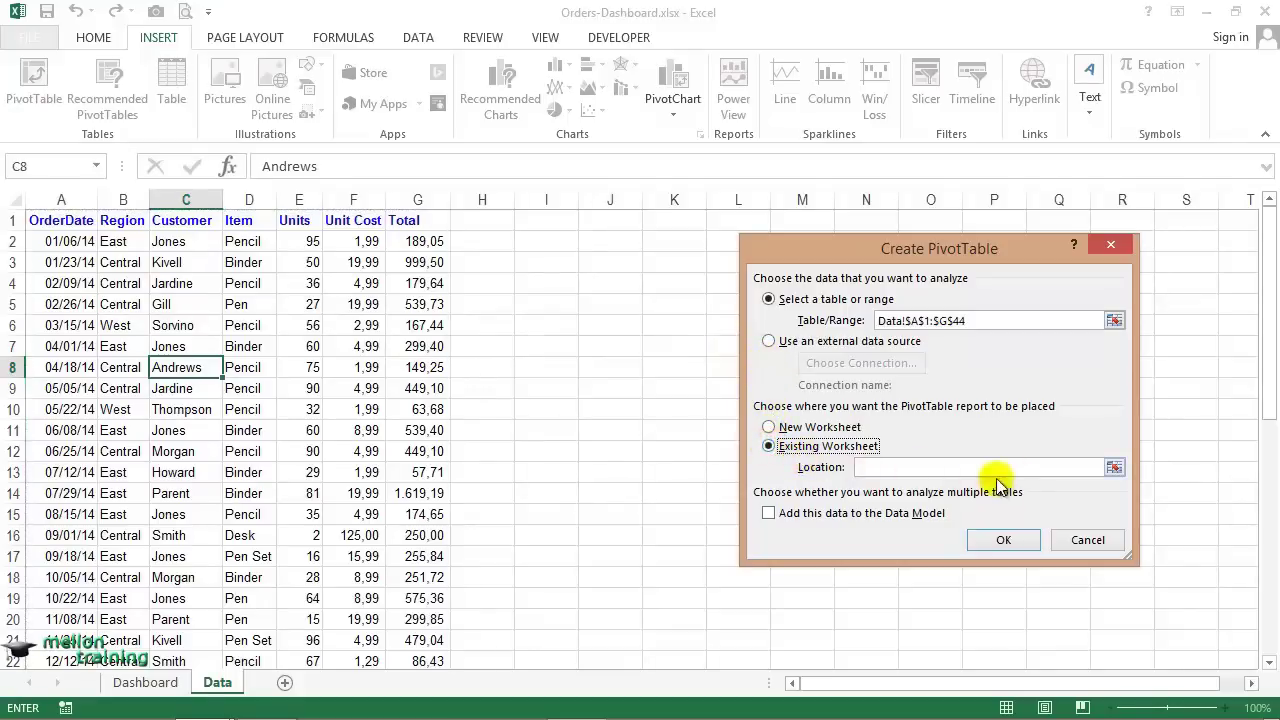
left_click(1114, 467)
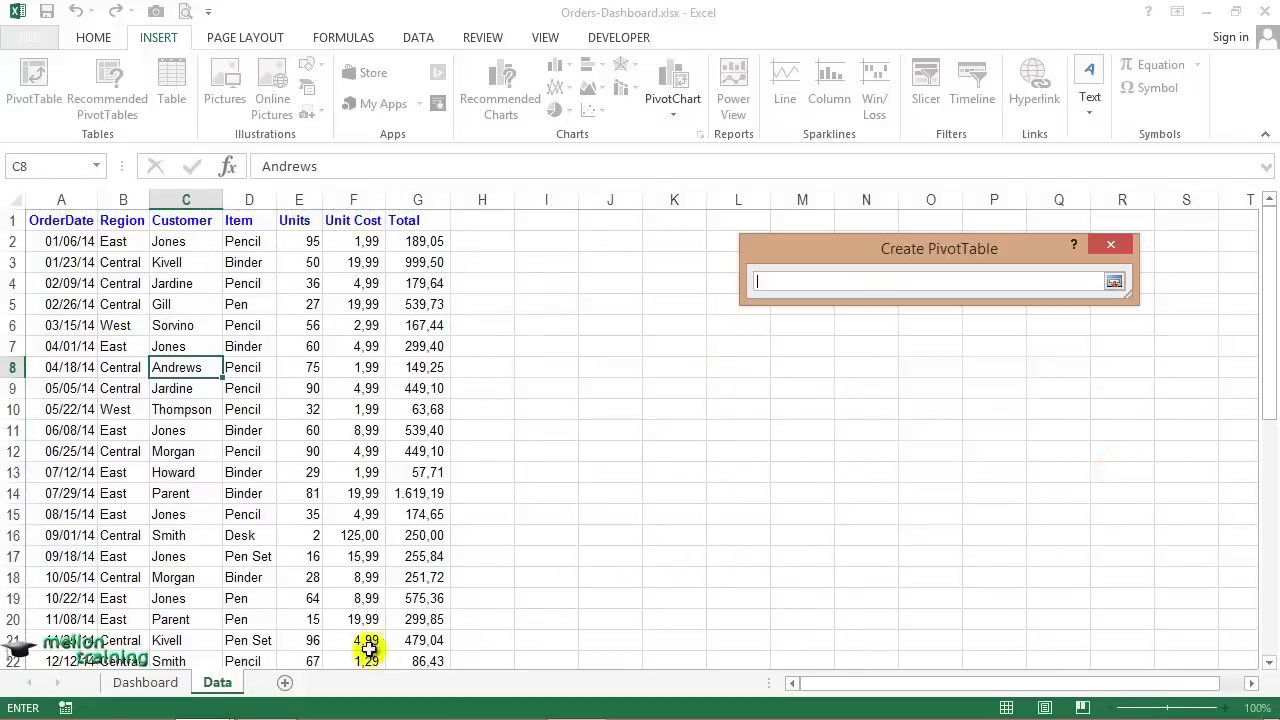
left_click(148, 682)
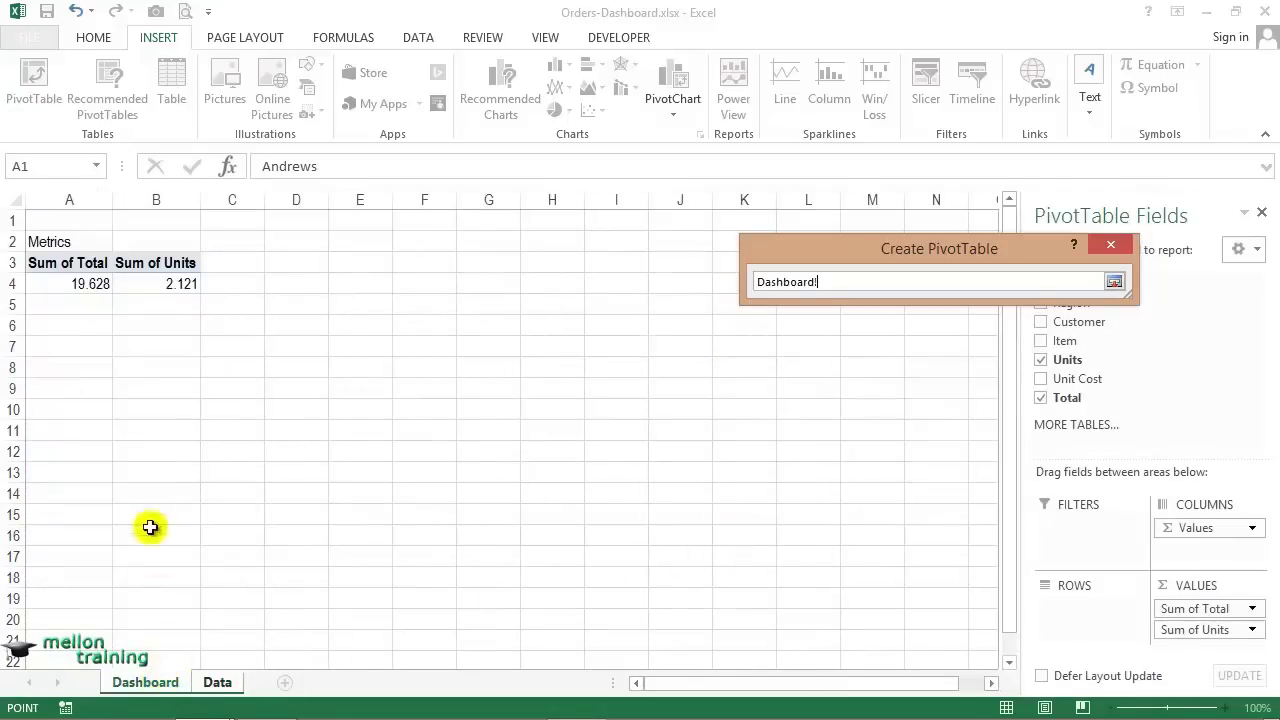
left_click(56, 388)
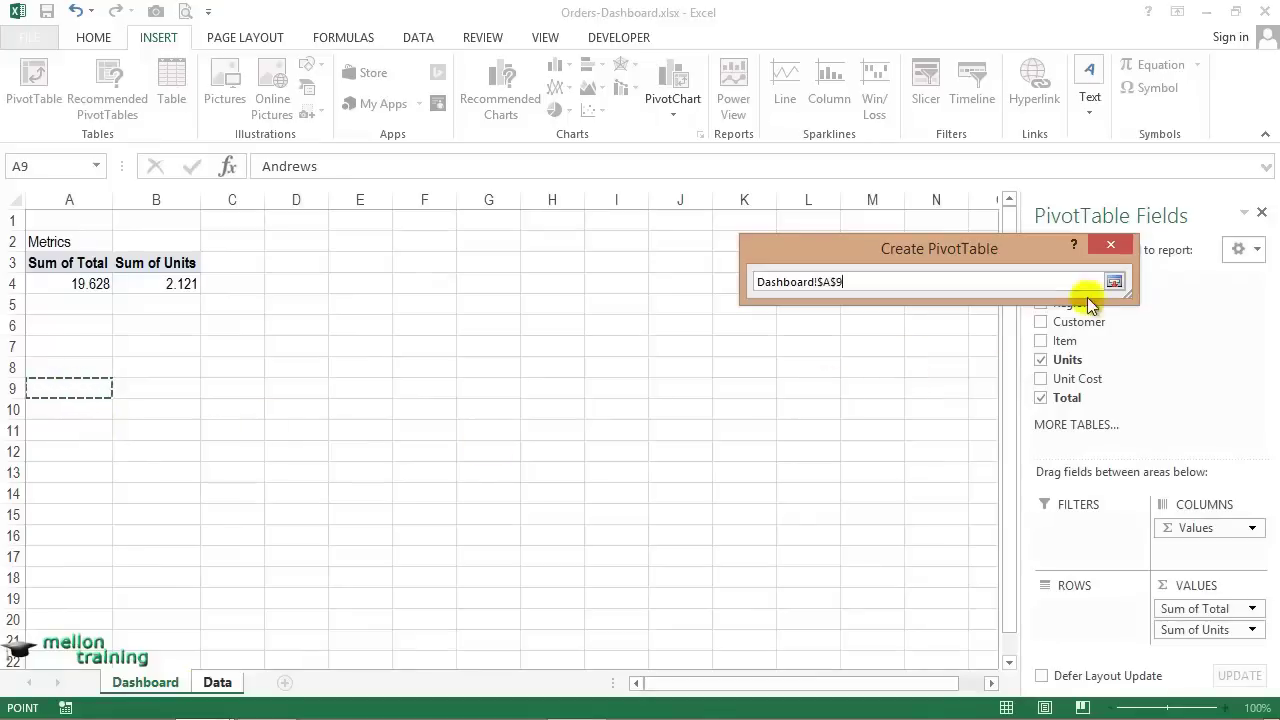
left_click(1112, 281)
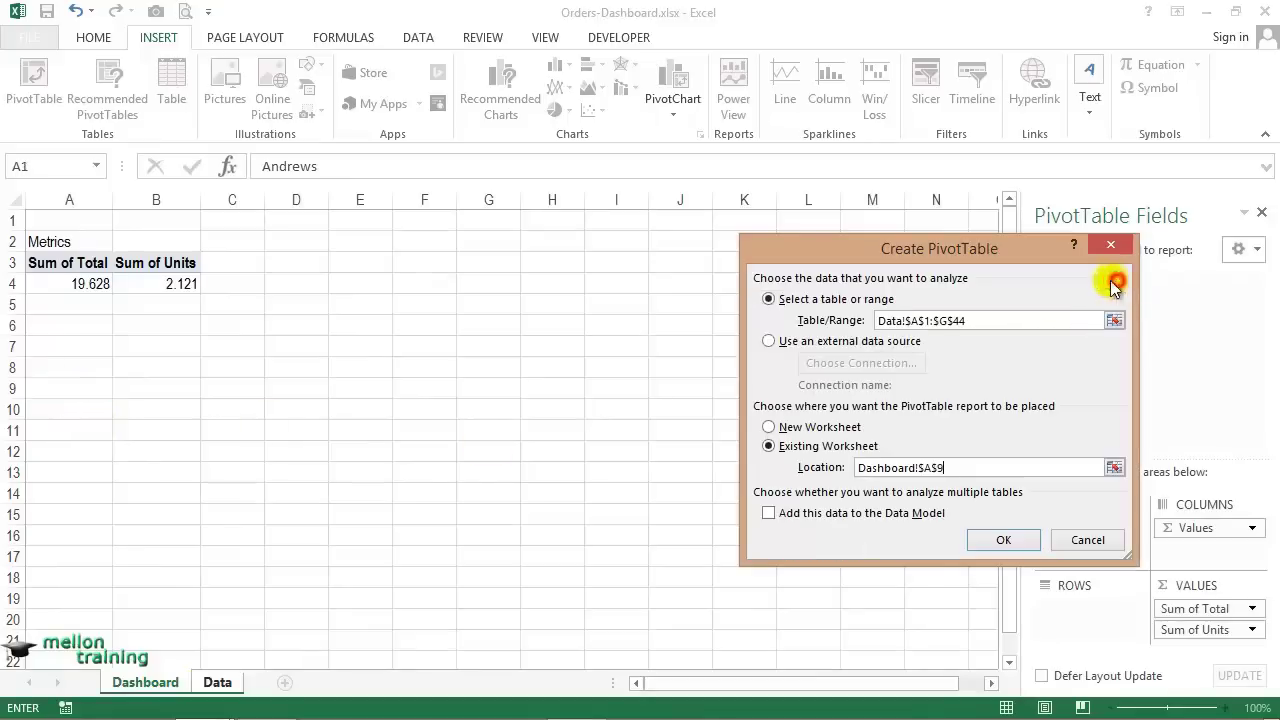
left_click(1024, 545)
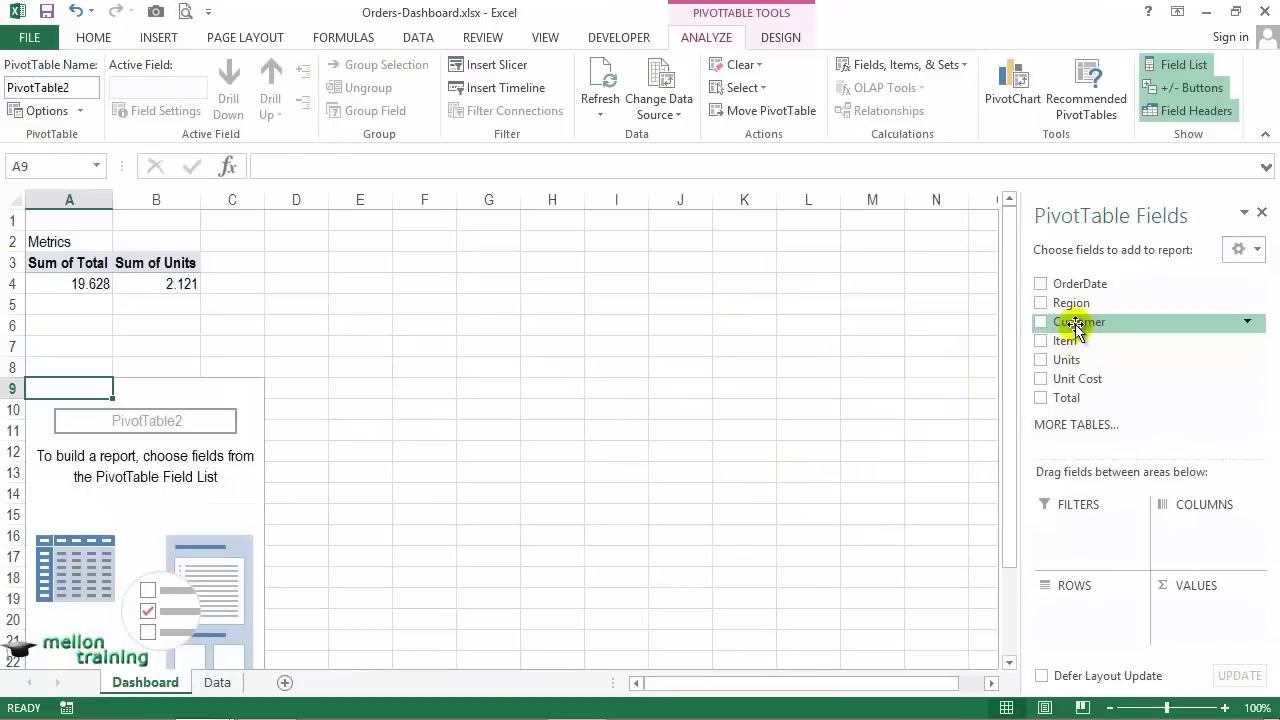
Put Customer in the pivot rows and Total in the values.
left_click_drag(1073, 320, 1076, 343)
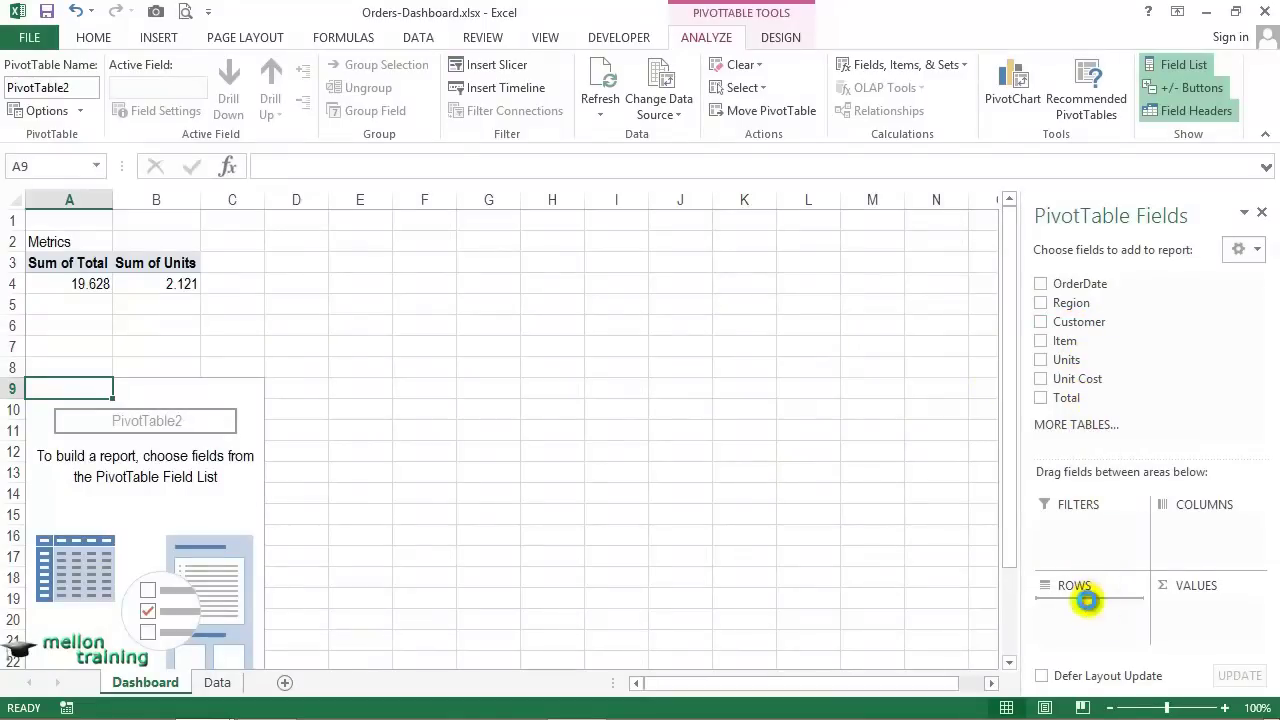
left_click_drag(1097, 484, 1087, 604)
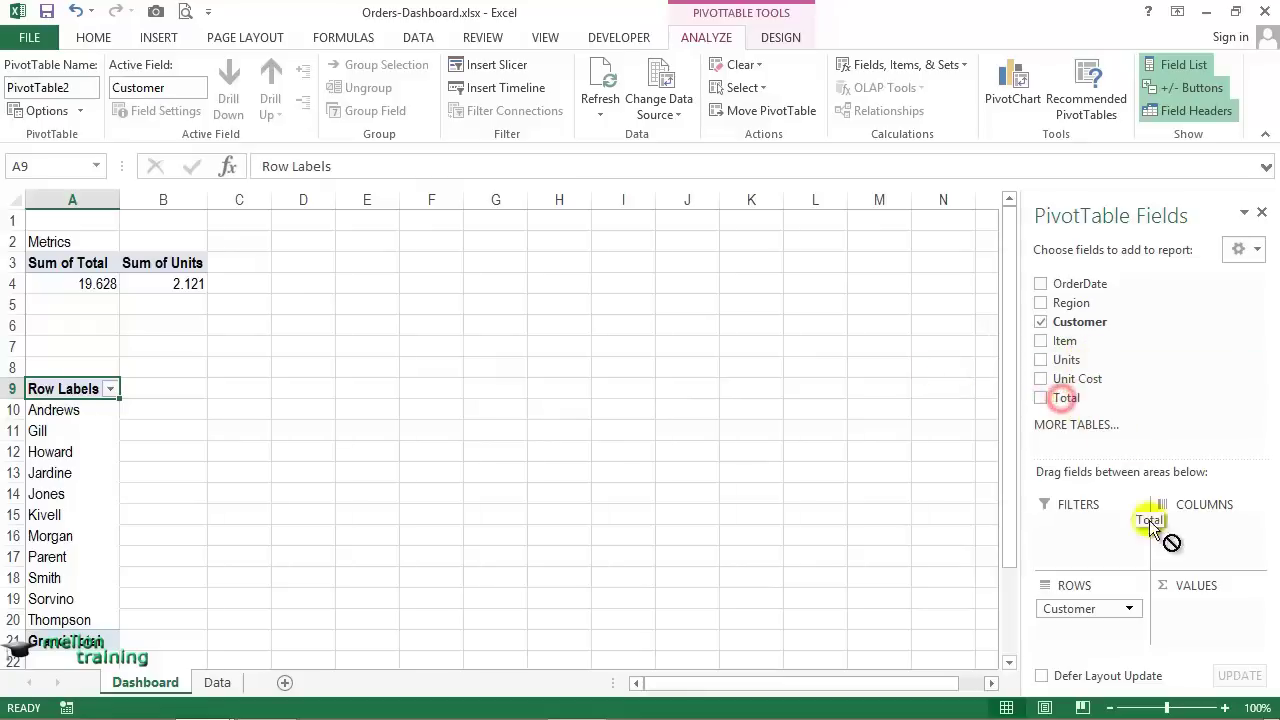
left_click_drag(1063, 400, 1193, 609)
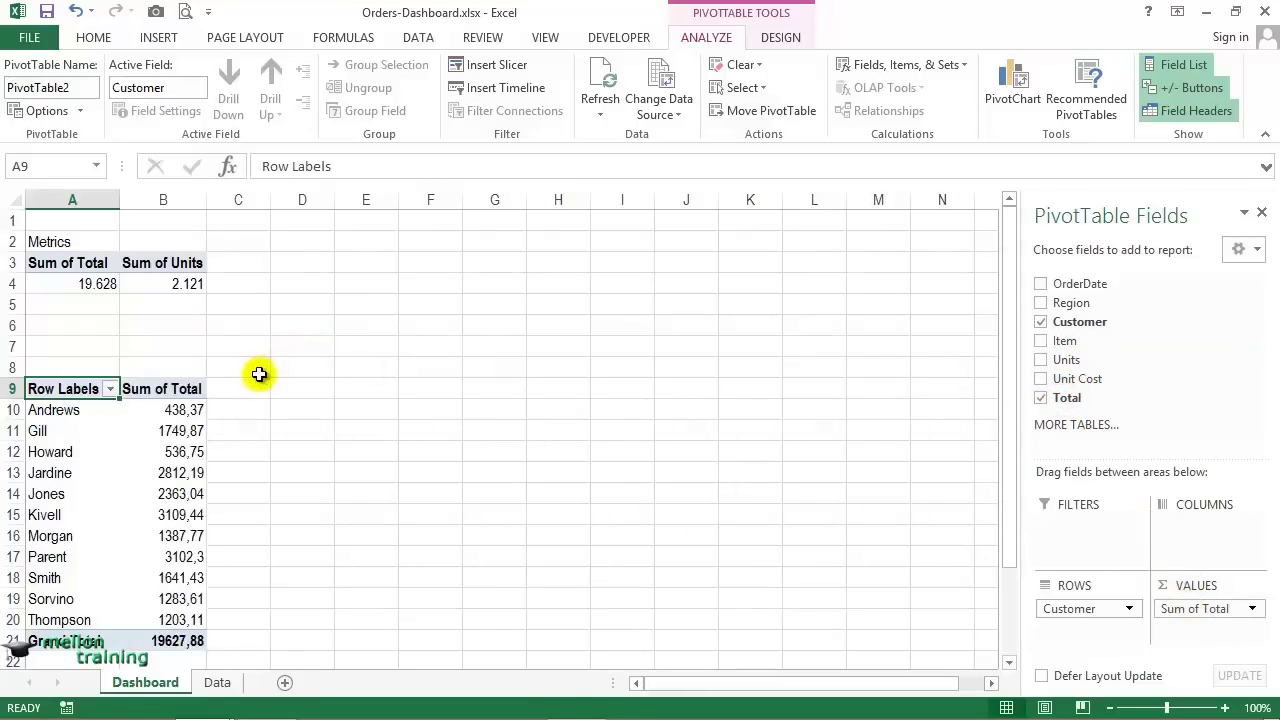
Apply a Top 10 filter on customers limited to the top 3 items.
right_click(93, 412)
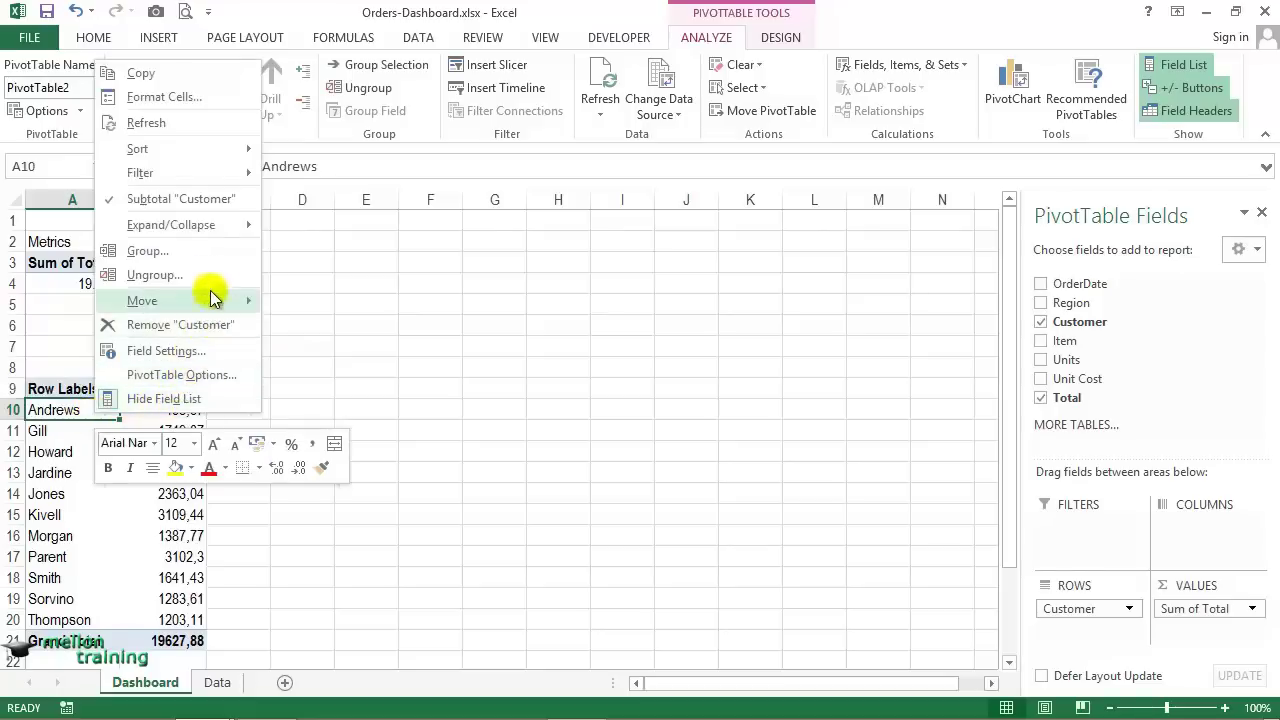
mouse_move(213, 176)
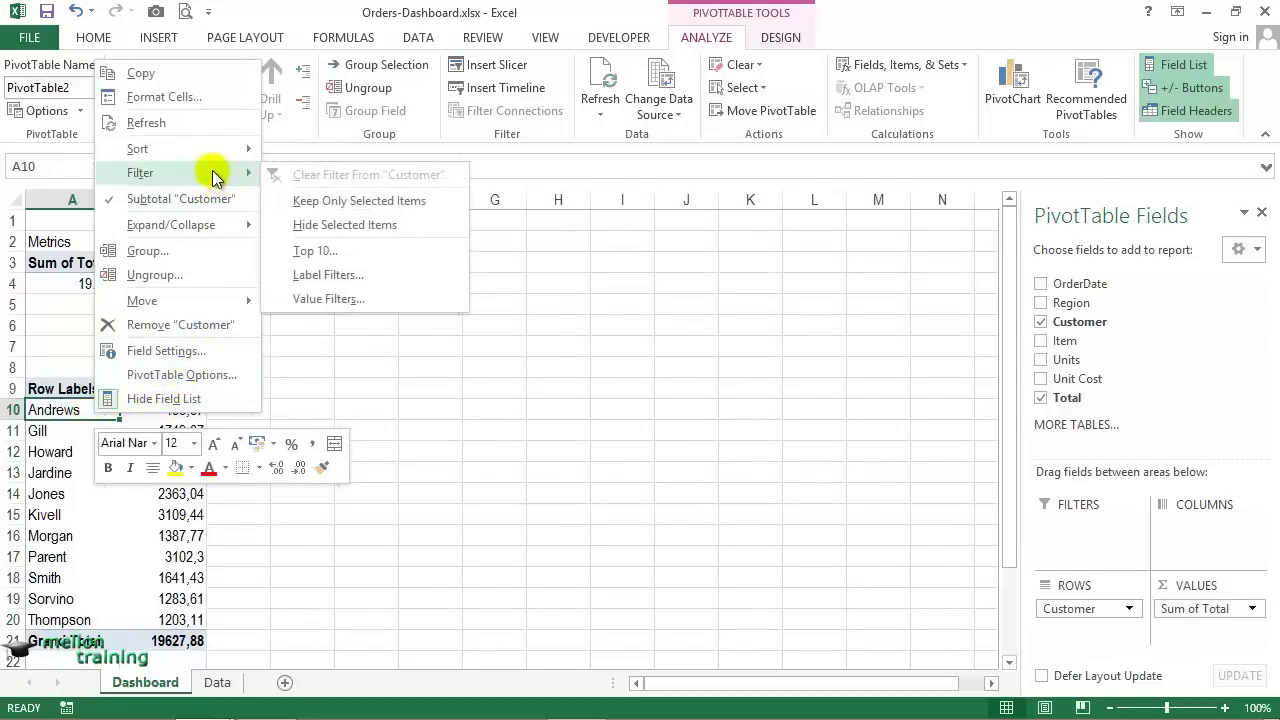
left_click(324, 251)
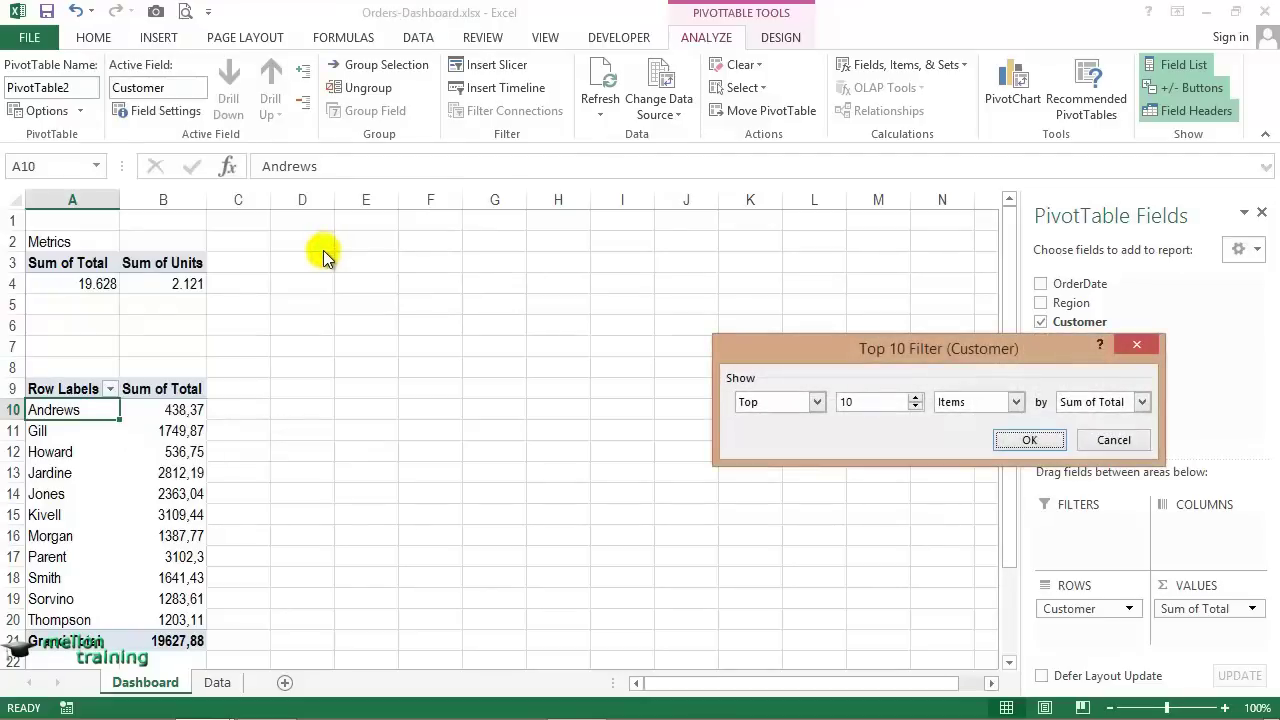
left_click(916, 406)
left_click(916, 407)
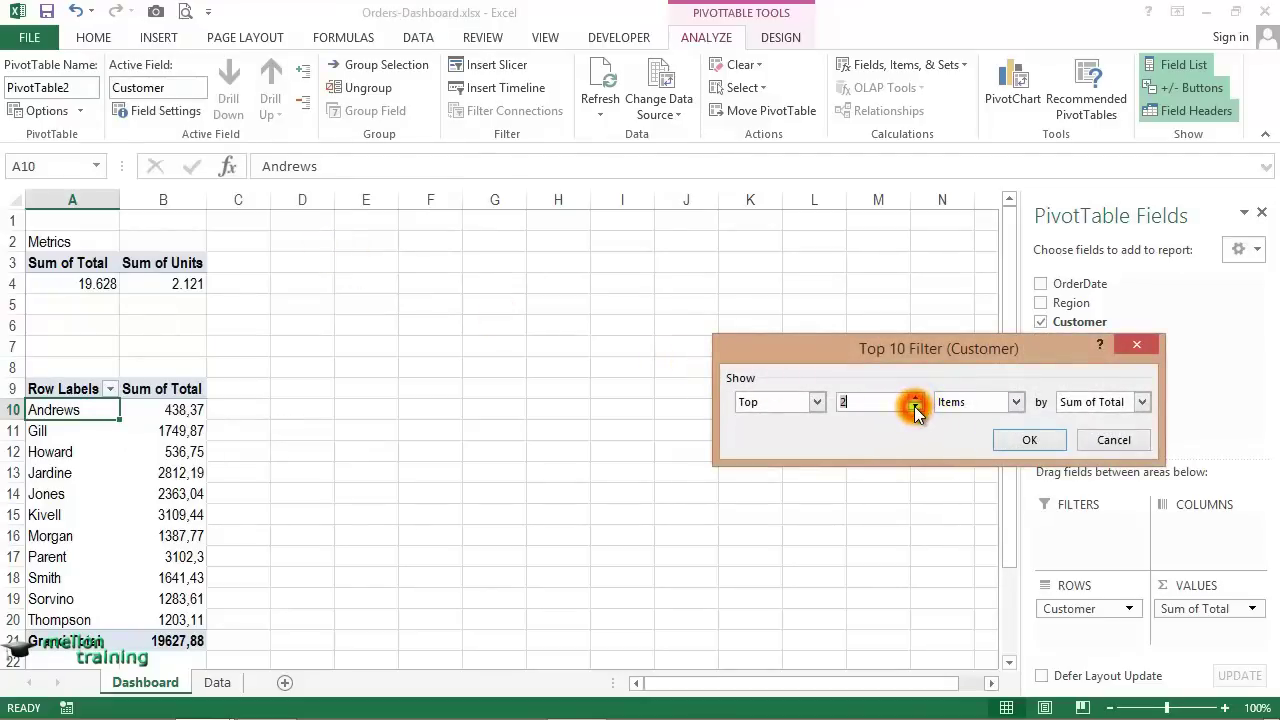
left_click(916, 400)
left_click(1030, 442)
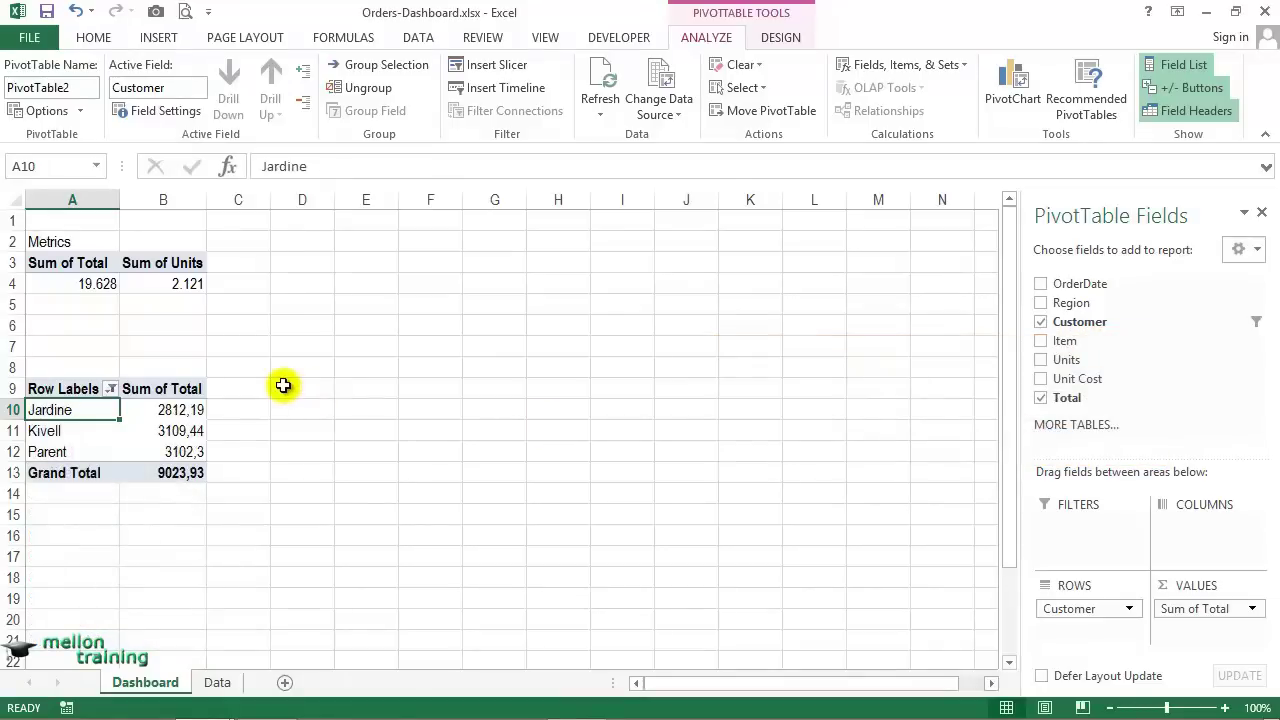
right_click(166, 413)
Sort the customers by Sum of Total, largest first: Kivell, Parent, Jardine.
mouse_move(290, 523)
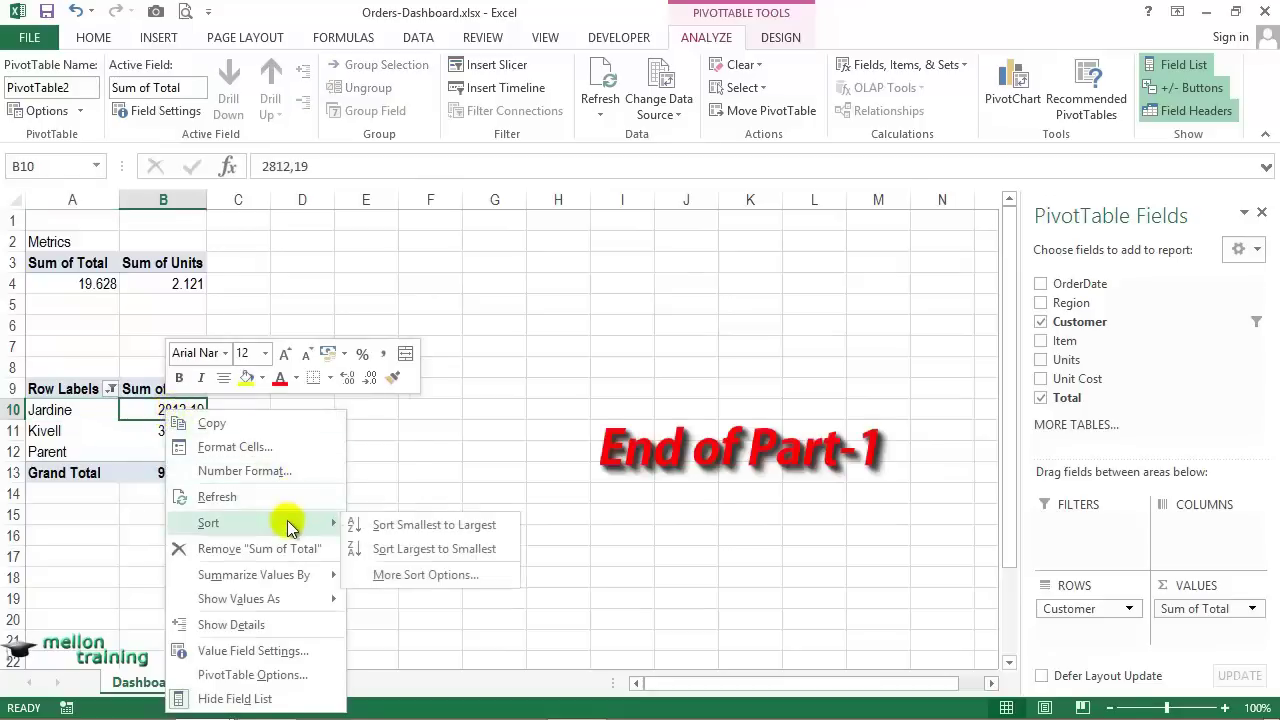
left_click(430, 548)
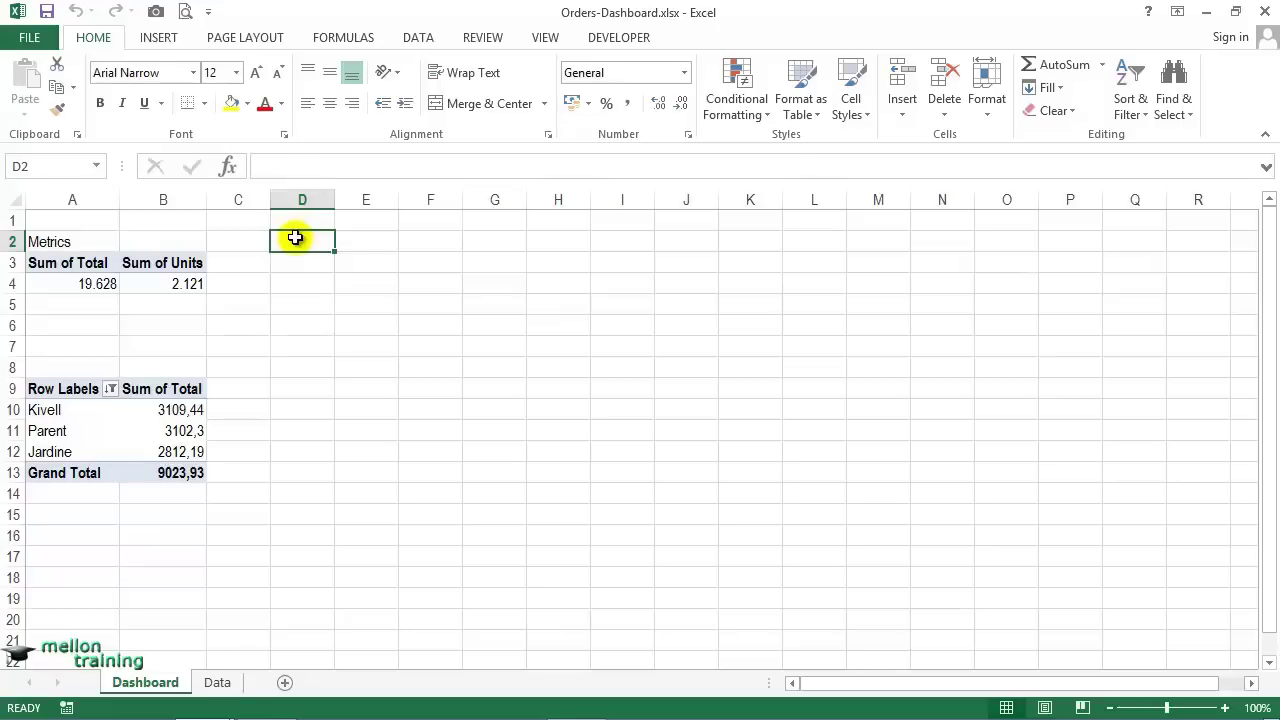
Create another pivot table from the order data on a new worksheet.
left_click(222, 683)
left_click(180, 344)
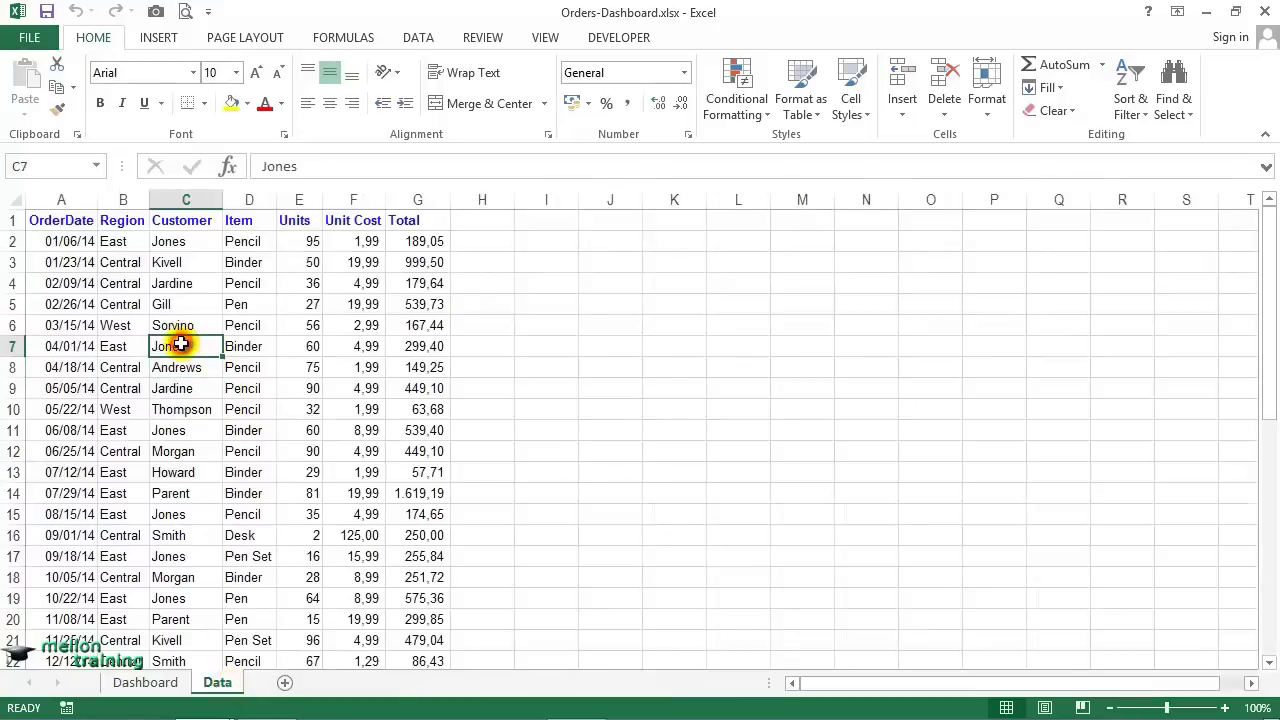
left_click(159, 40)
left_click(32, 85)
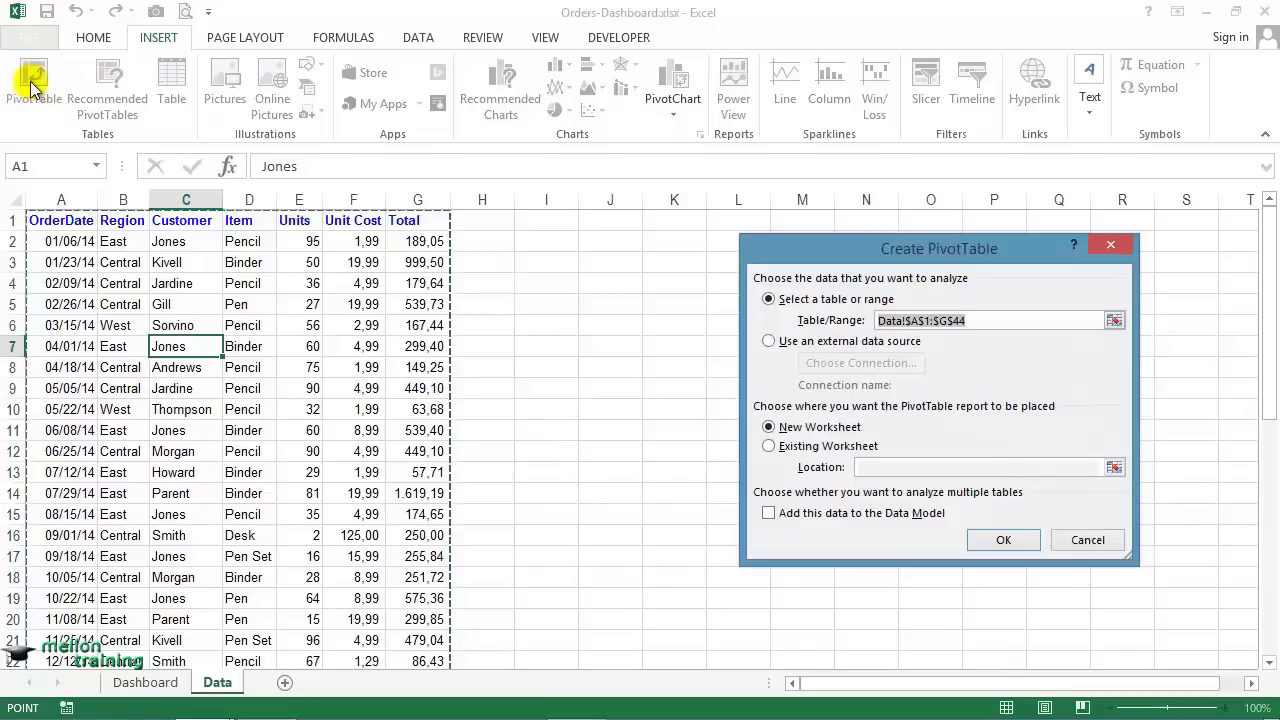
left_click(986, 538)
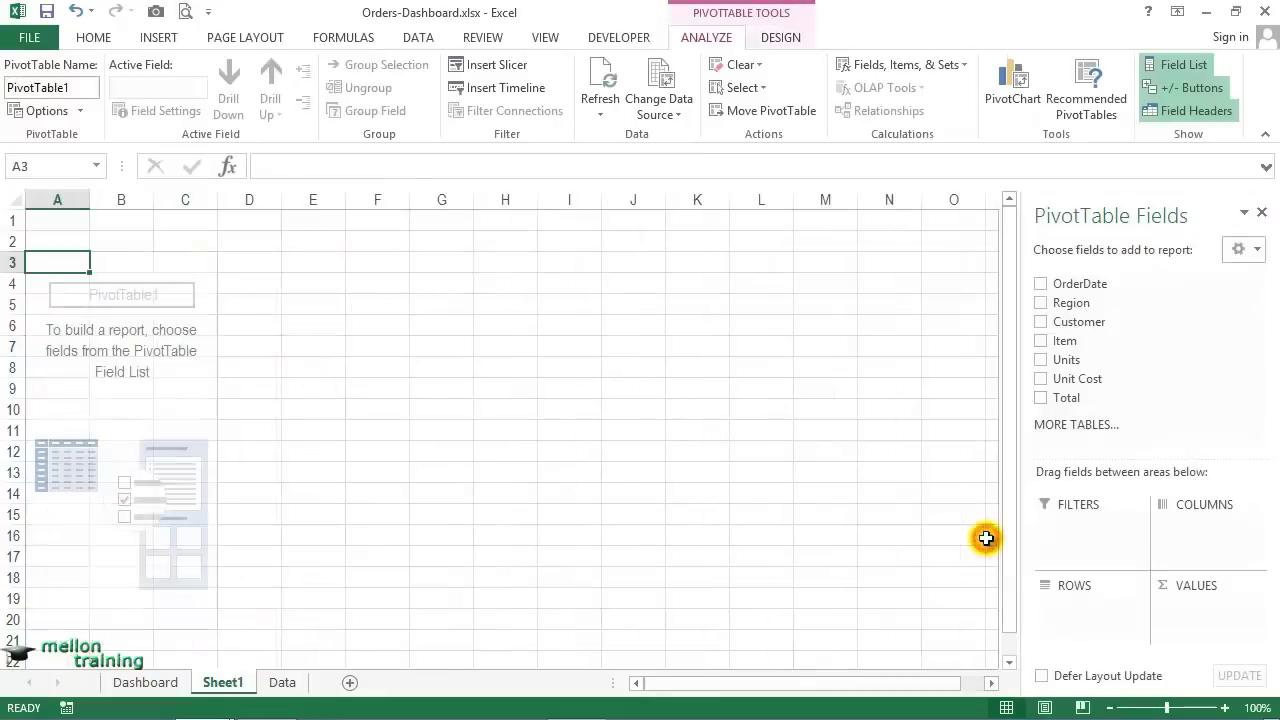
Rename the new sheet to 'Year-Quarter'.
double_click(221, 682)
type("Year-Quarter")
key("Return")
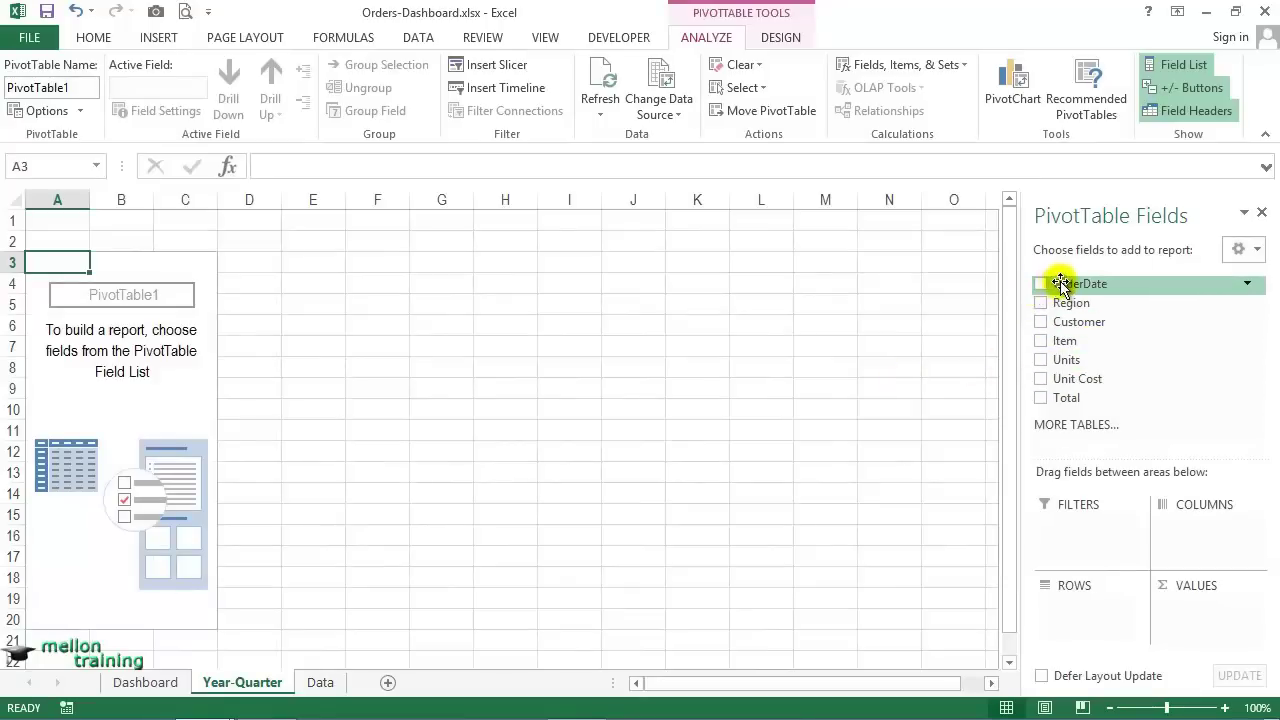
Place OrderDate in the pivot rows and Total in the values as Sum of Total.
mouse_move(1060, 284)
left_mouse_down()
mouse_move(1041, 571)
mouse_move(1057, 607)
left_mouse_up()
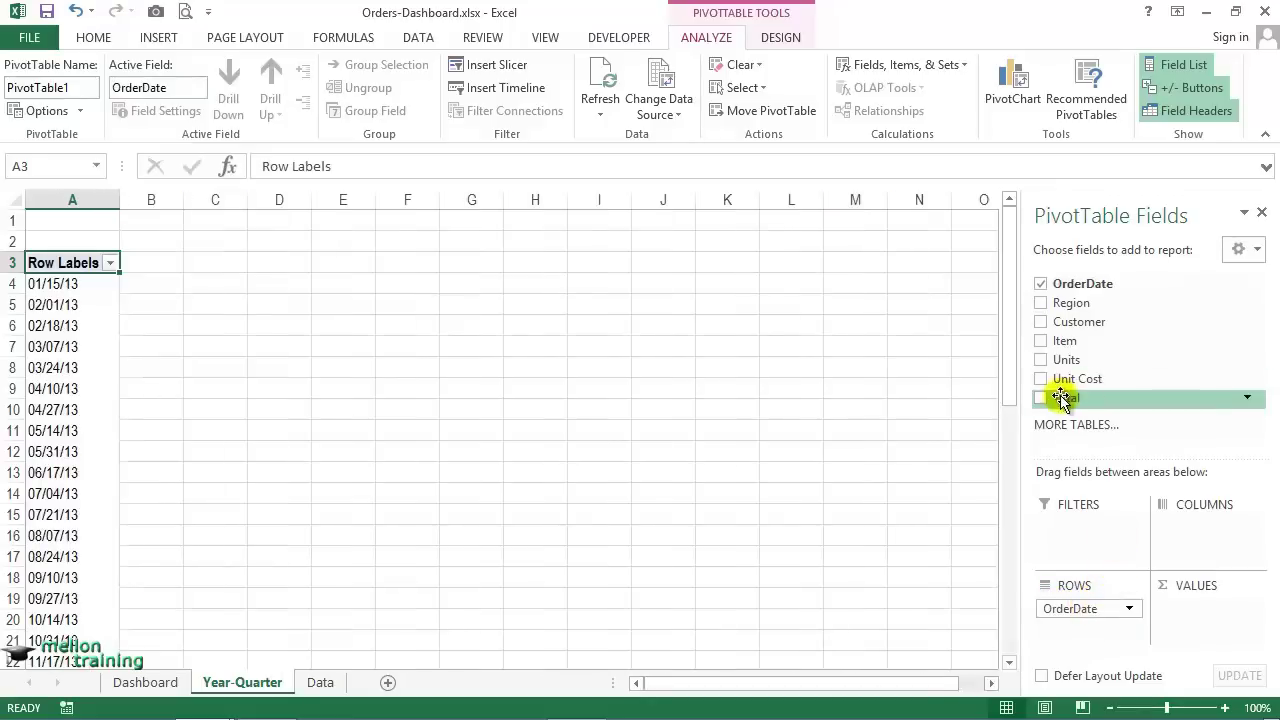
left_click_drag(1066, 400, 1182, 616)
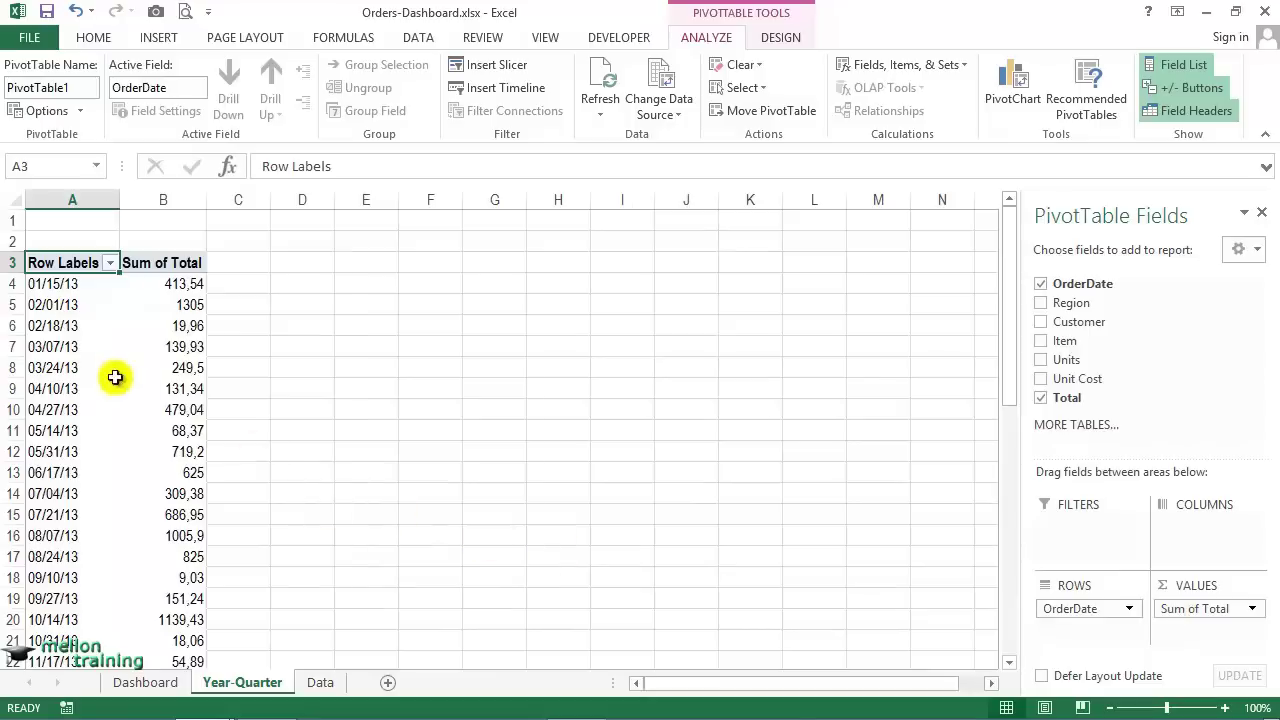
Group the order dates by Years and Quarters instead of Months.
right_click(66, 322)
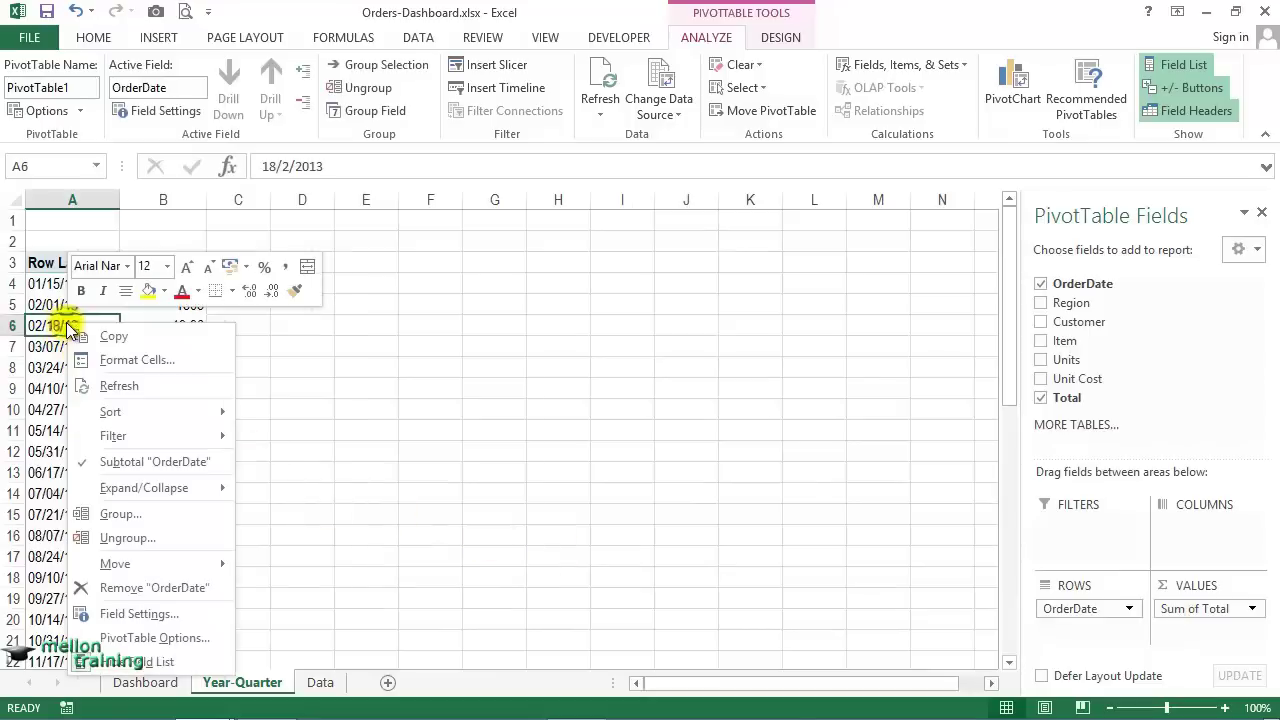
left_click(163, 513)
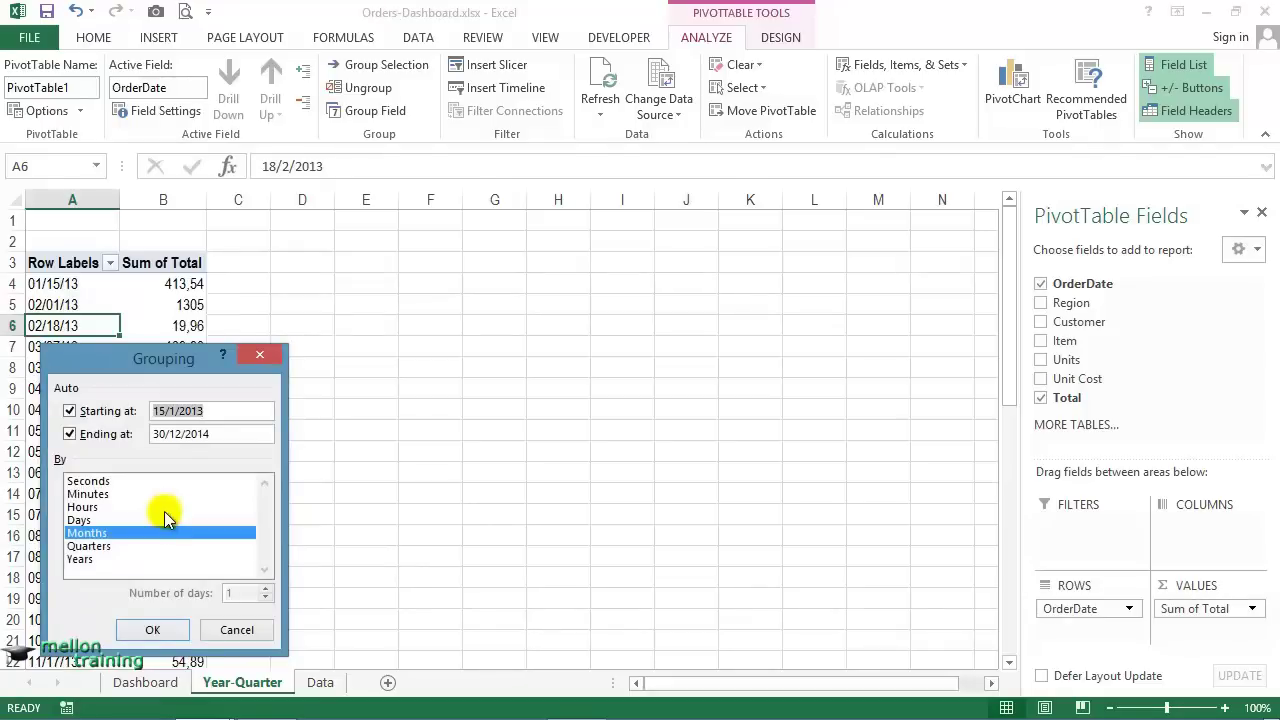
left_click(100, 547)
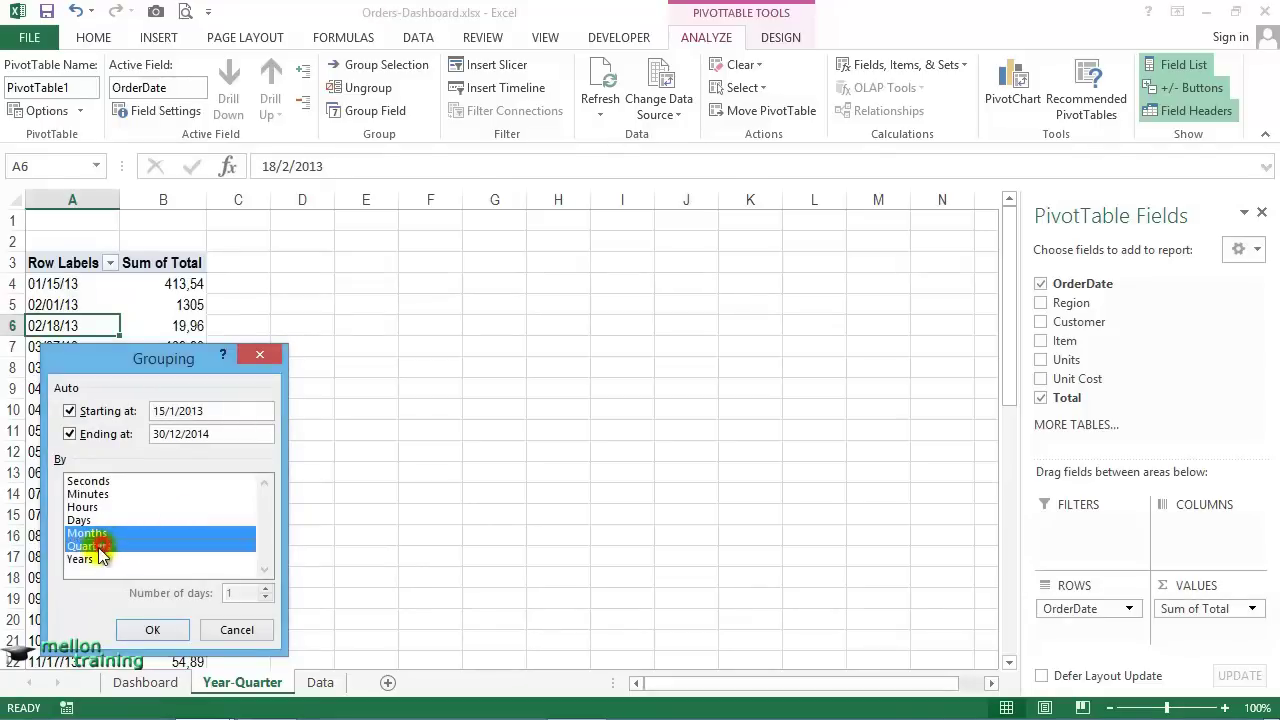
left_click(82, 559)
left_click(86, 533)
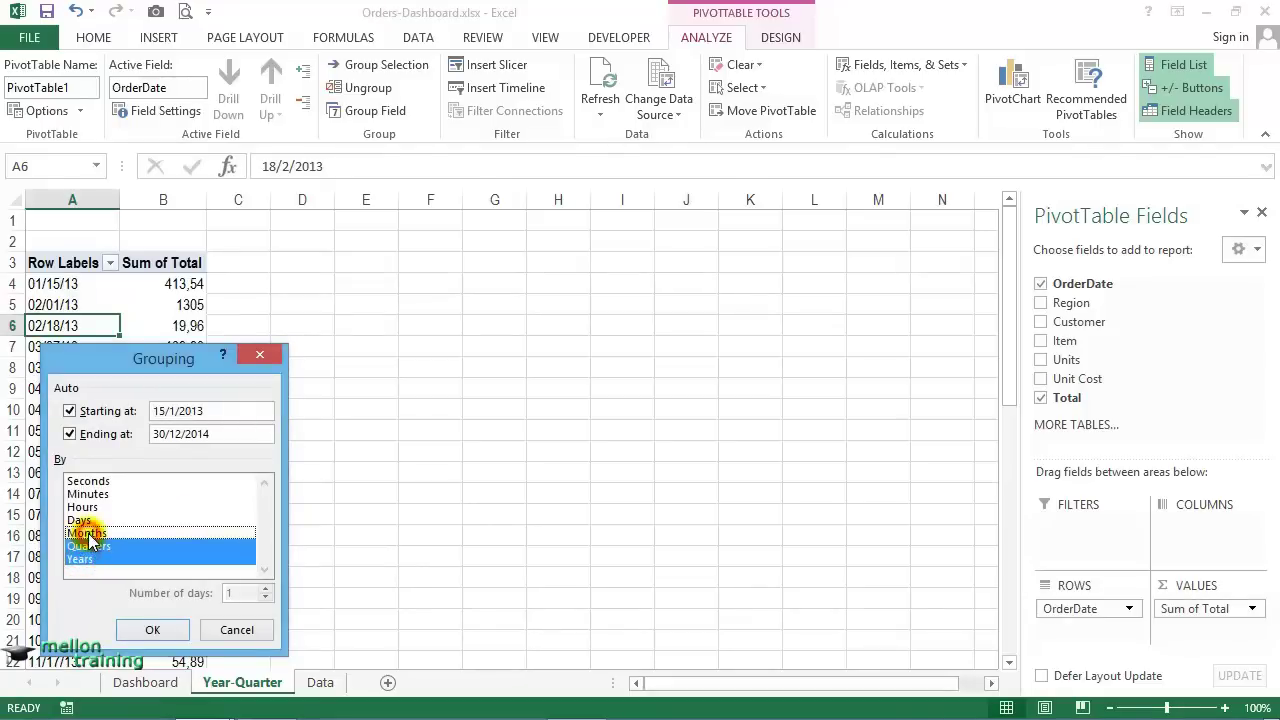
left_click(155, 628)
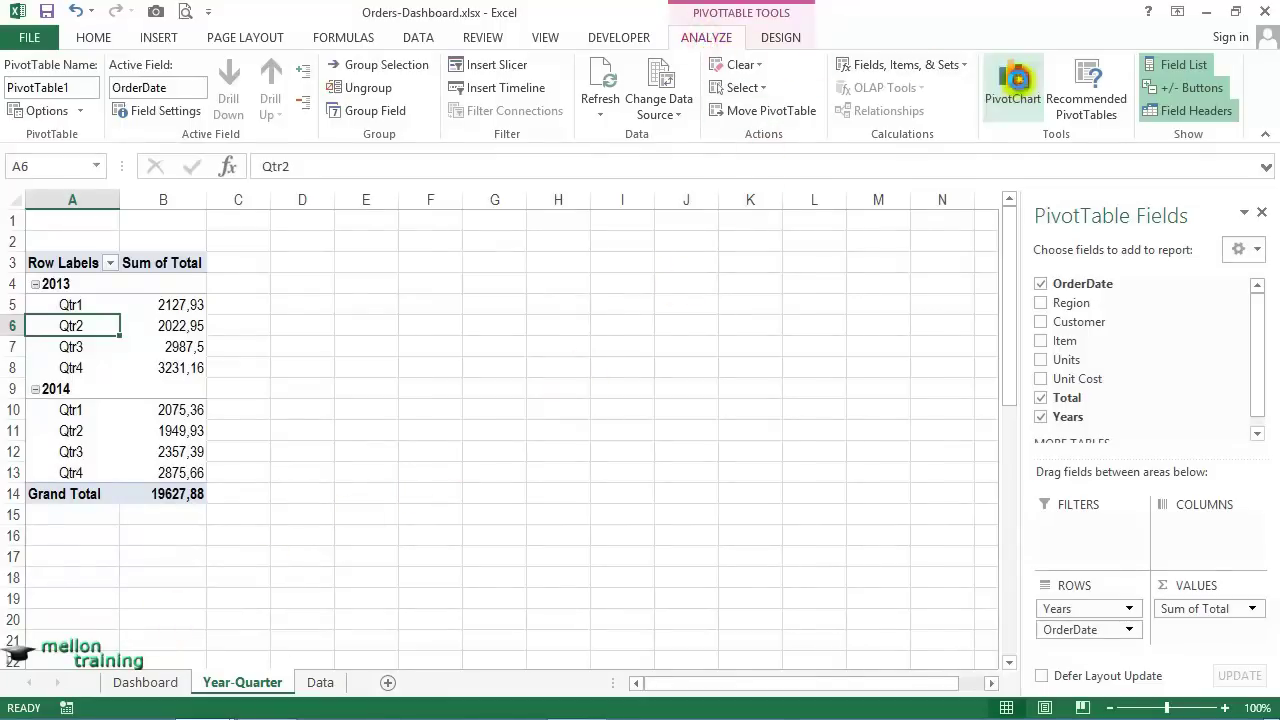
Insert a line PivotChart of the quarterly totals and delete its Total legend.
left_click(1013, 85)
left_click(388, 196)
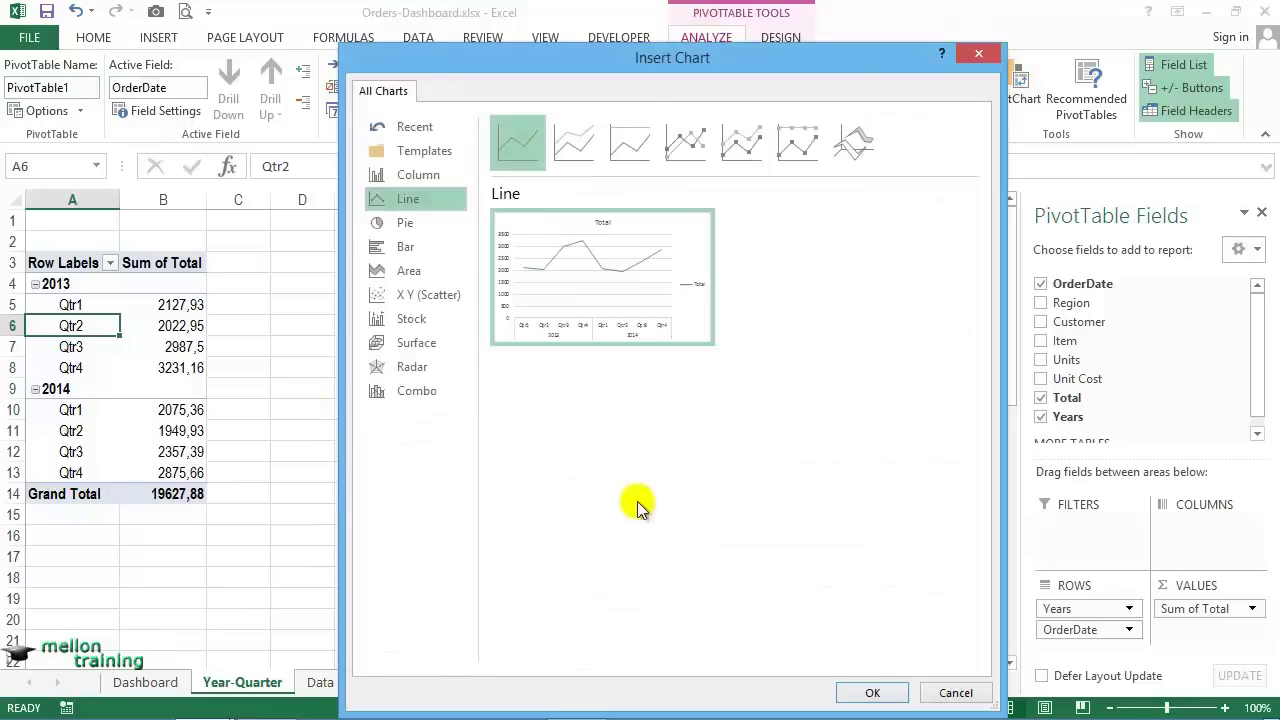
left_click(872, 692)
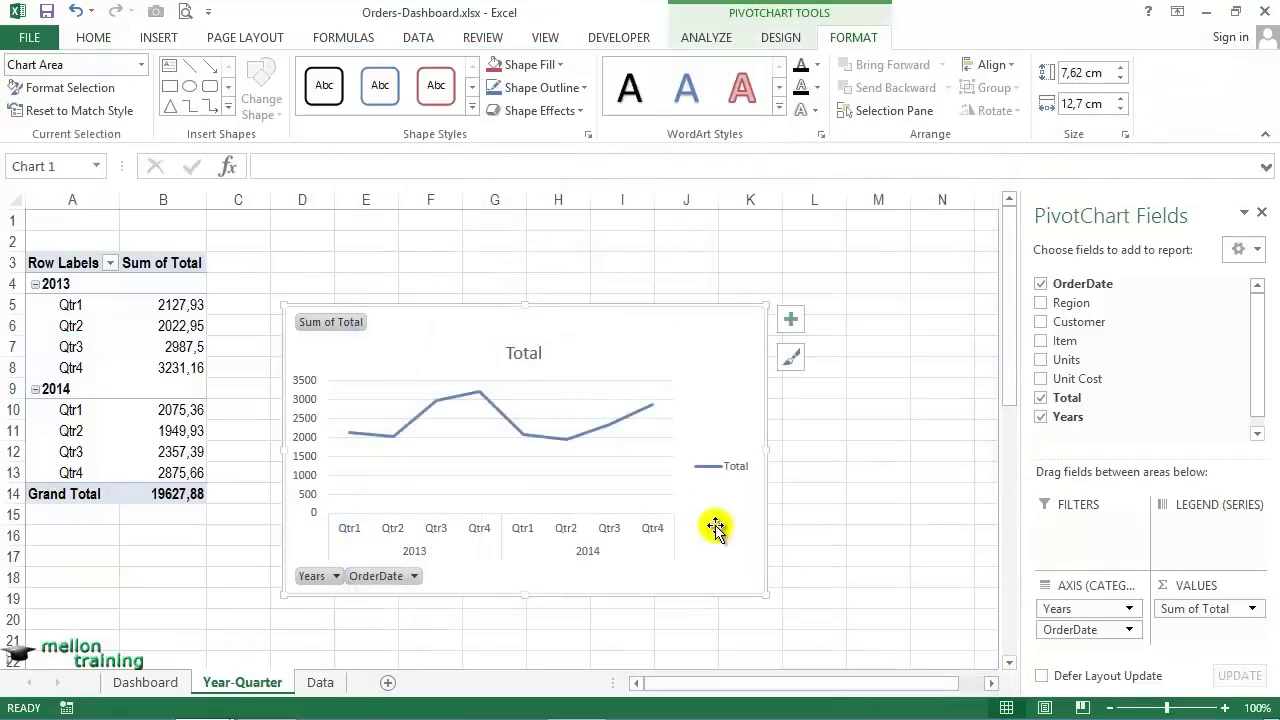
left_click(731, 468)
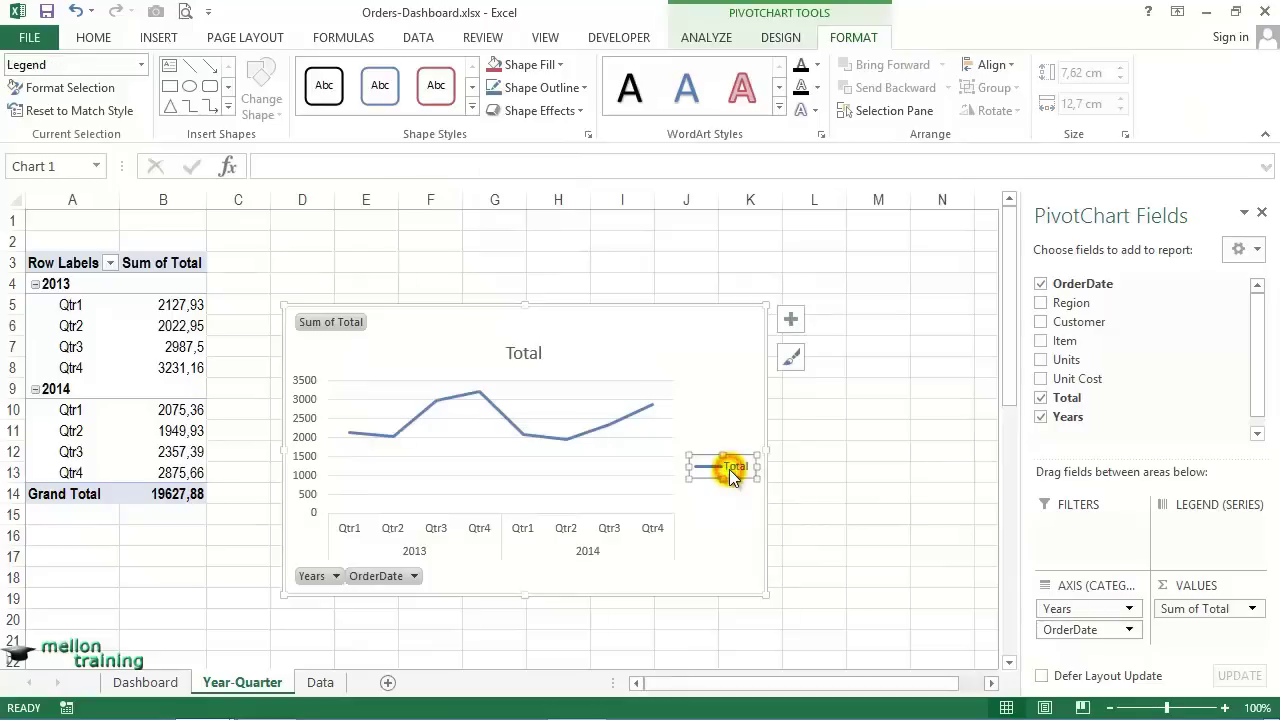
key("Delete")
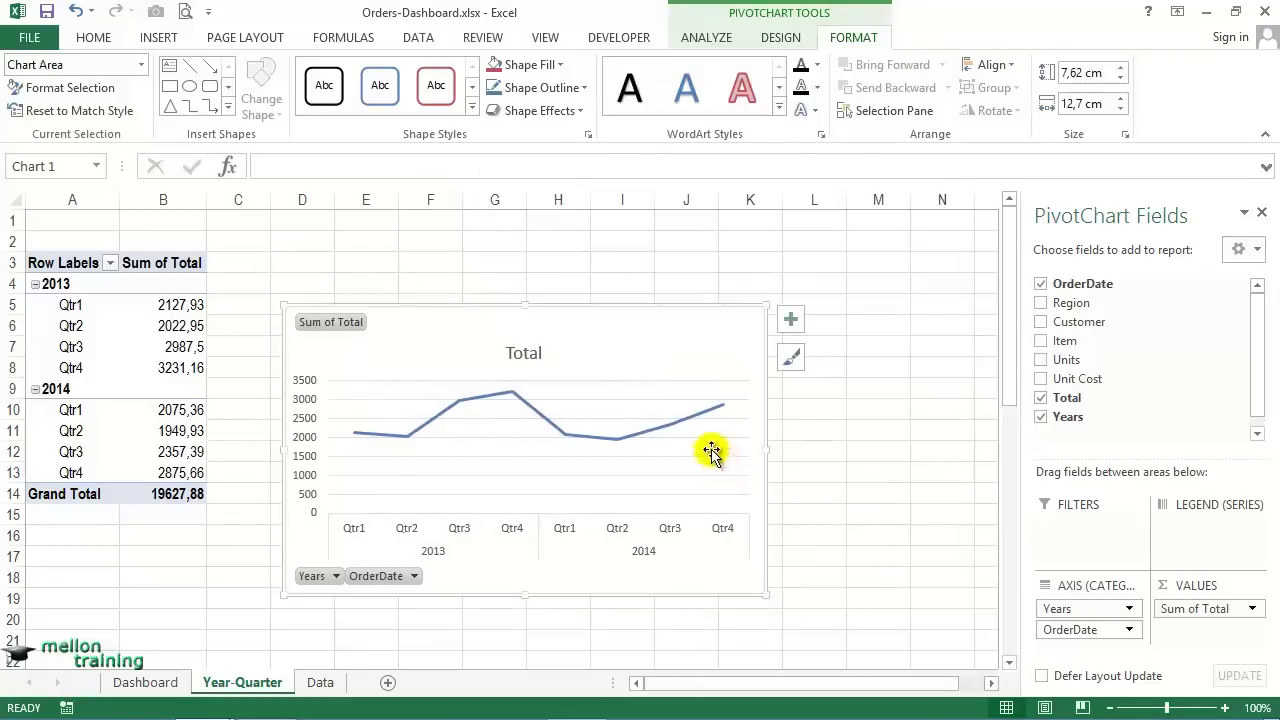
Hide all field buttons on the line chart and remove its horizontal gridlines.
left_click(706, 46)
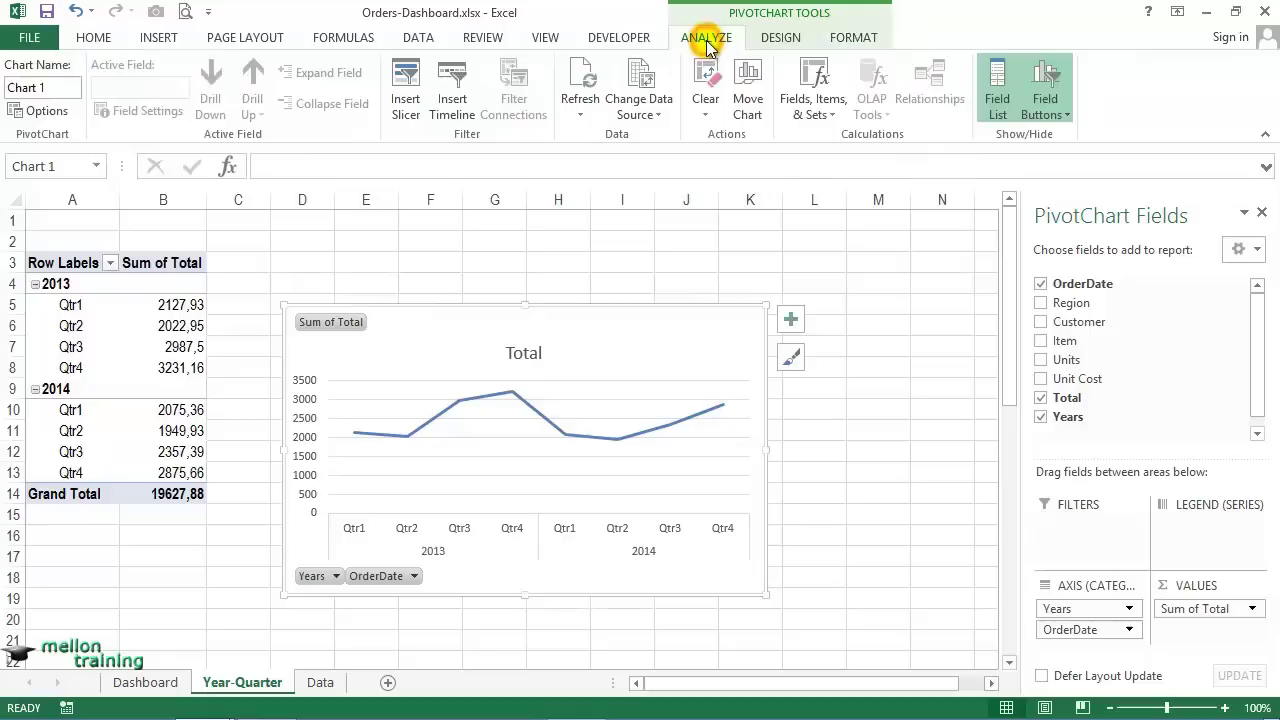
left_click(1062, 118)
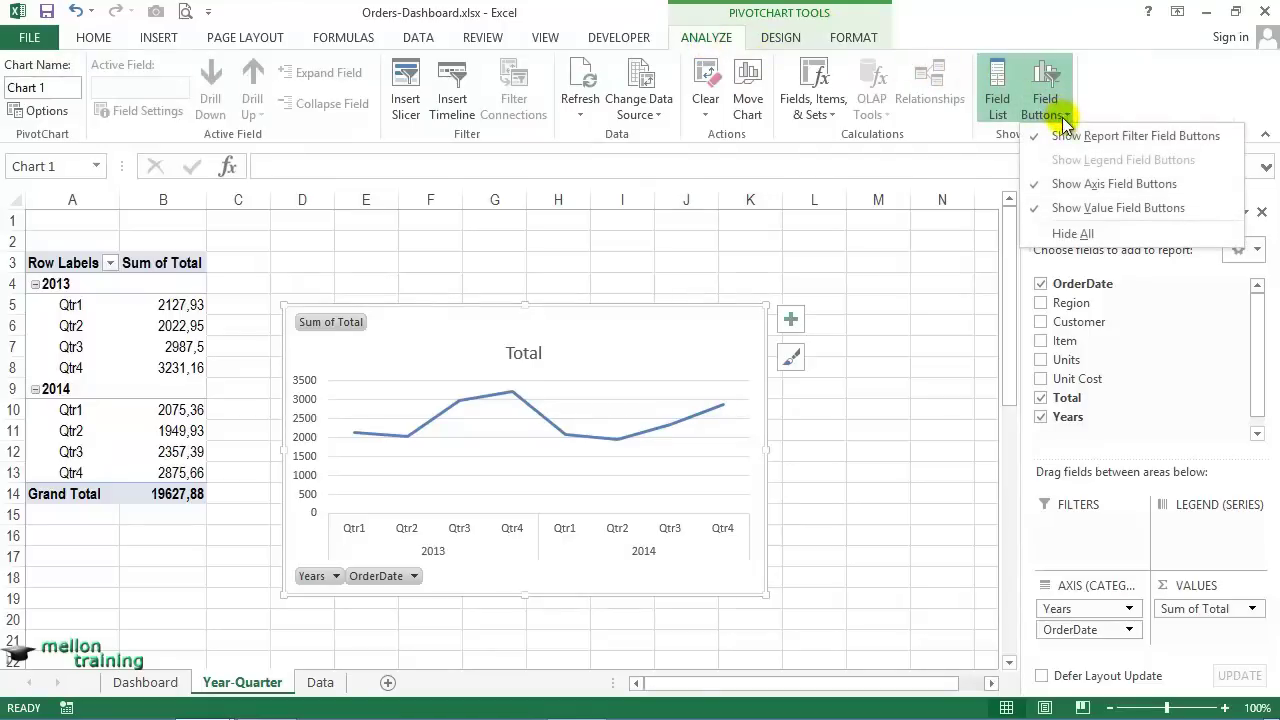
left_click(1068, 234)
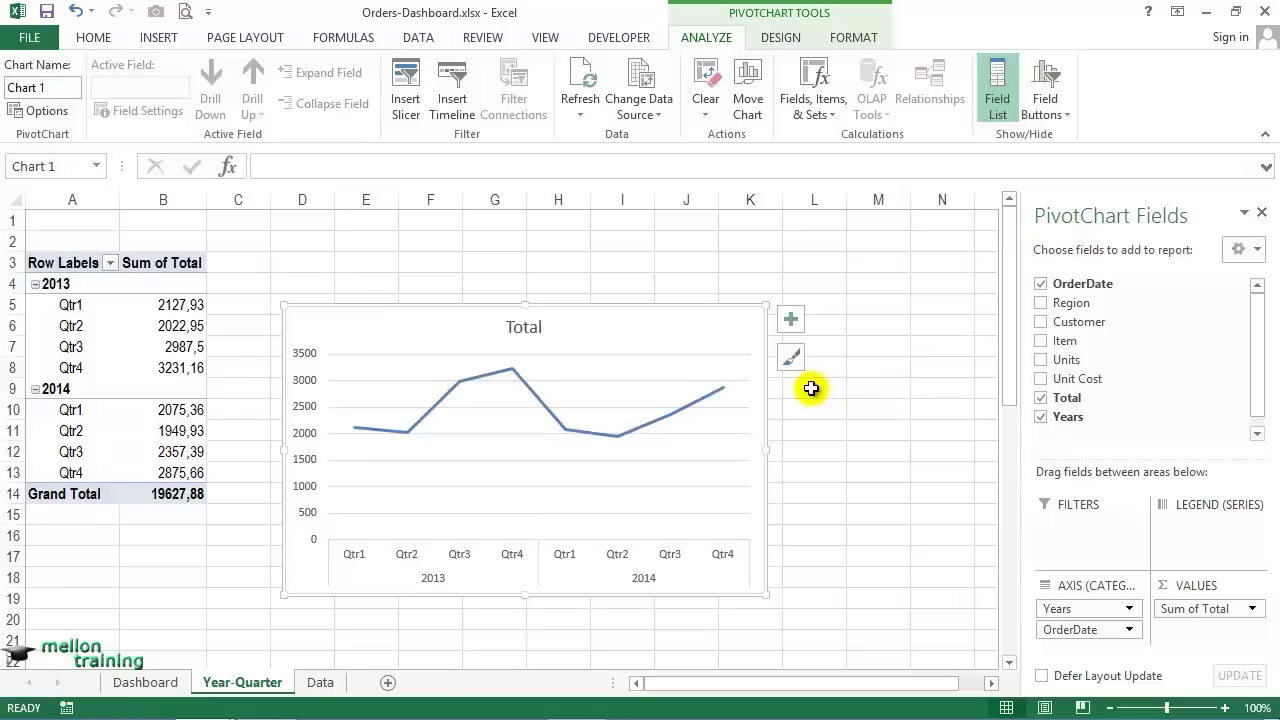
left_click(790, 322)
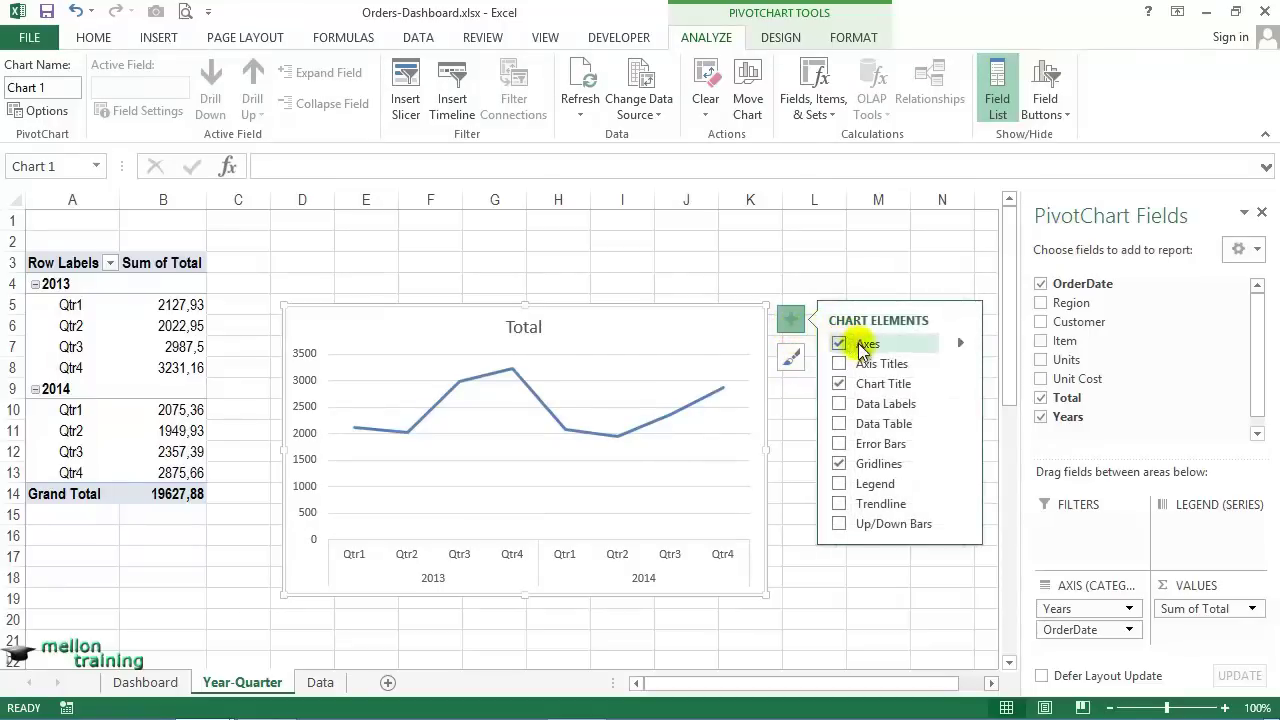
left_click(840, 463)
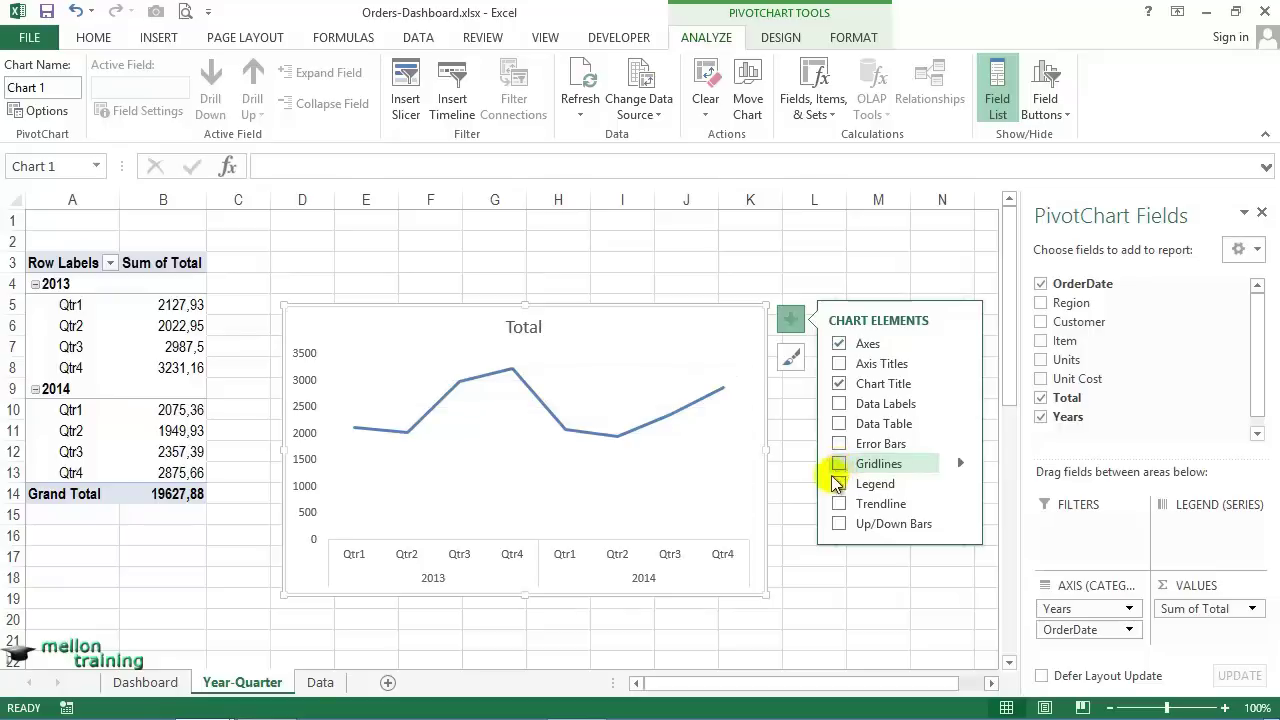
left_click(808, 494)
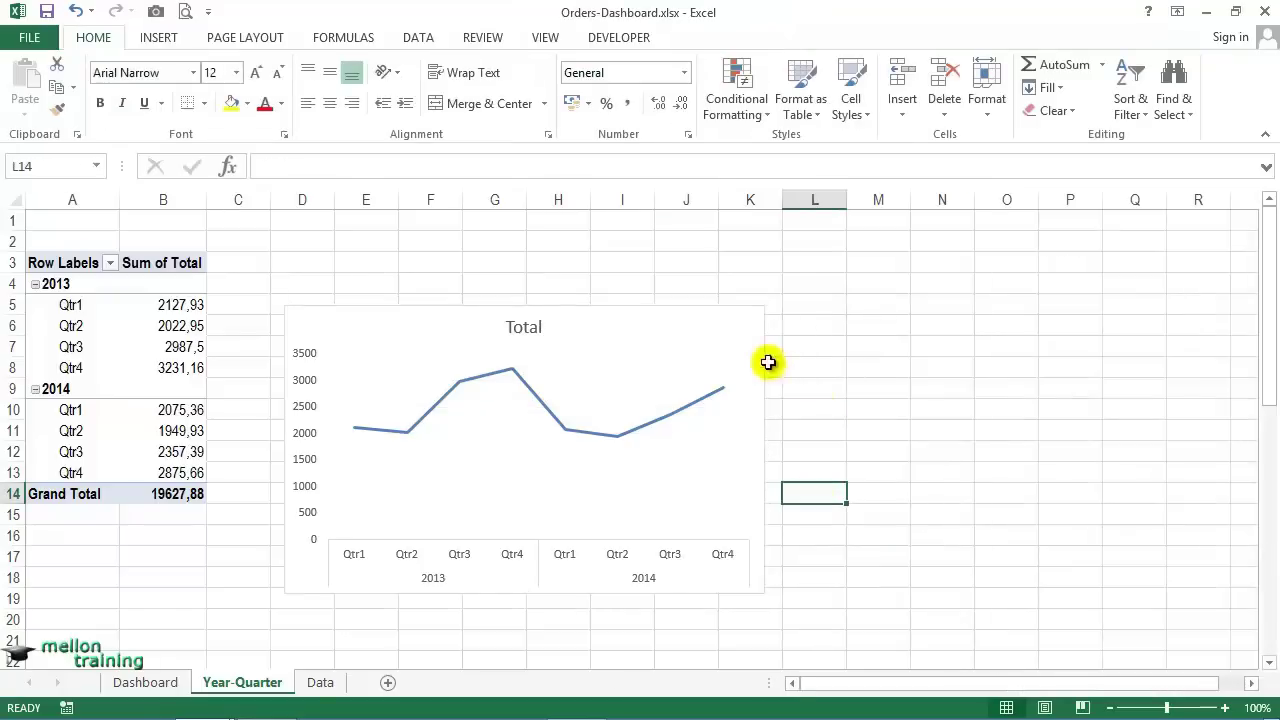
left_click(737, 332)
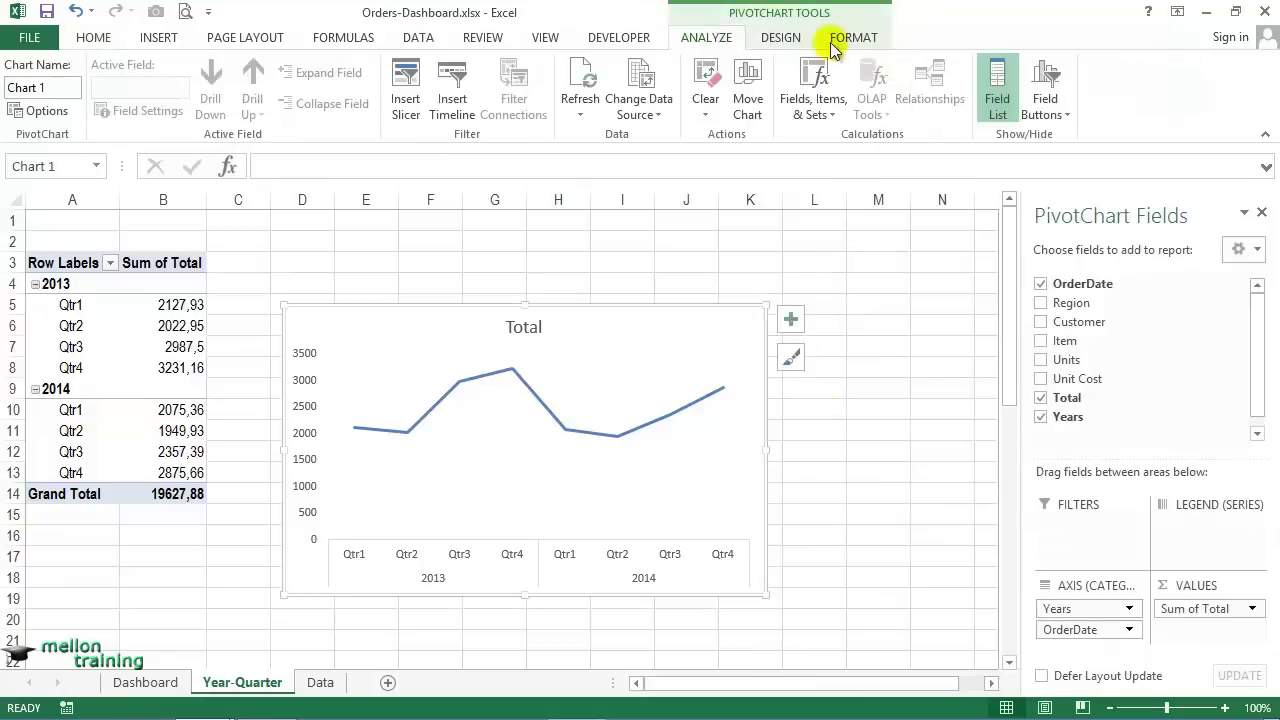
Move the quarterly line chart to the Dashboard sheet as an object.
left_click(778, 40)
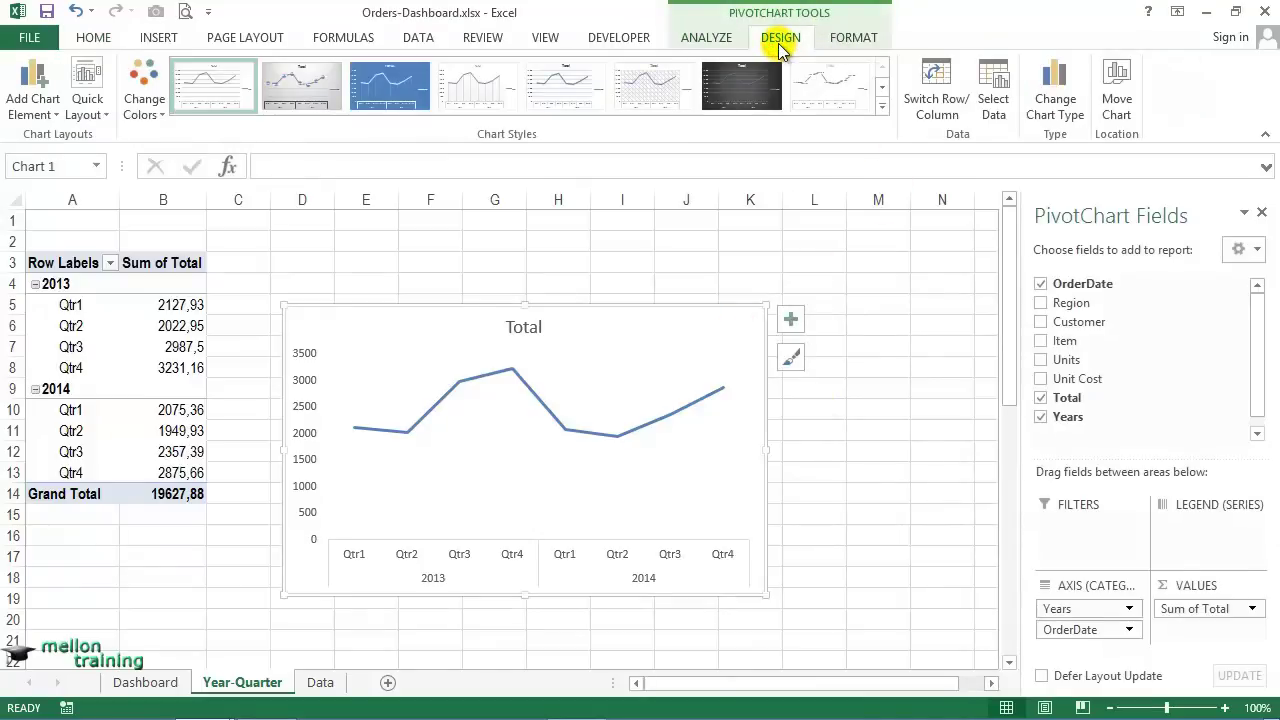
left_click(1118, 88)
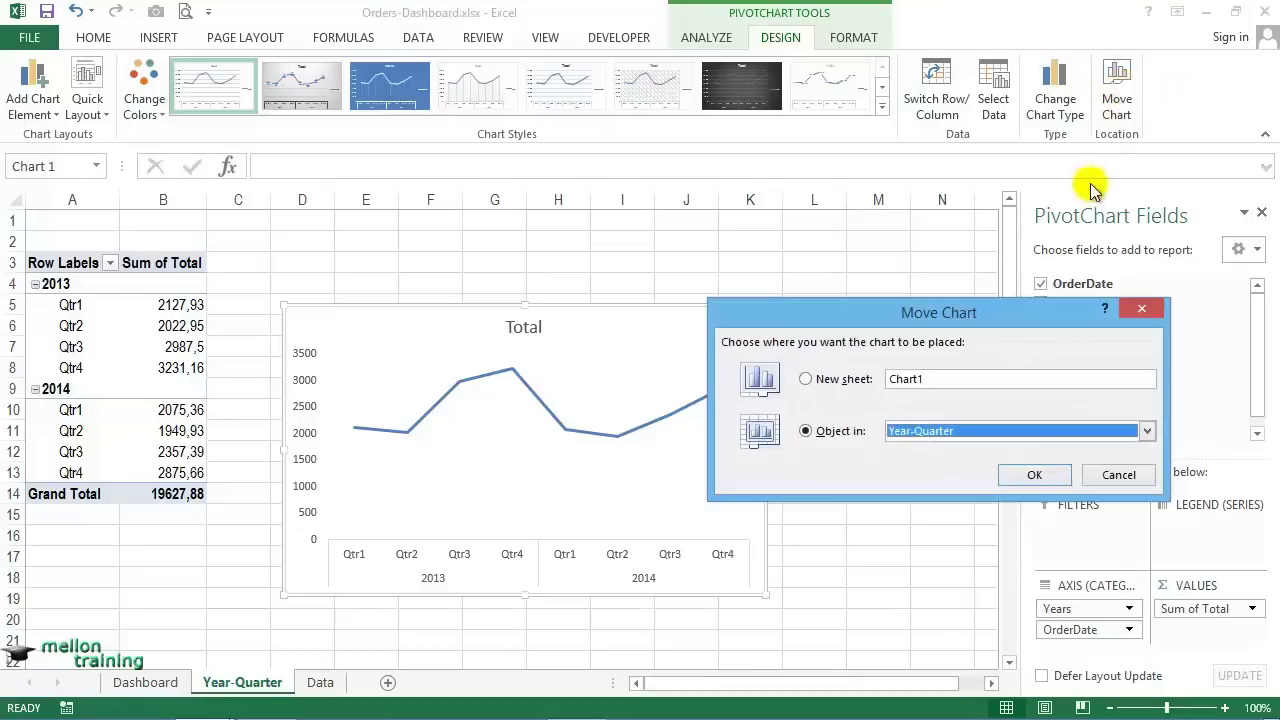
left_click(1147, 431)
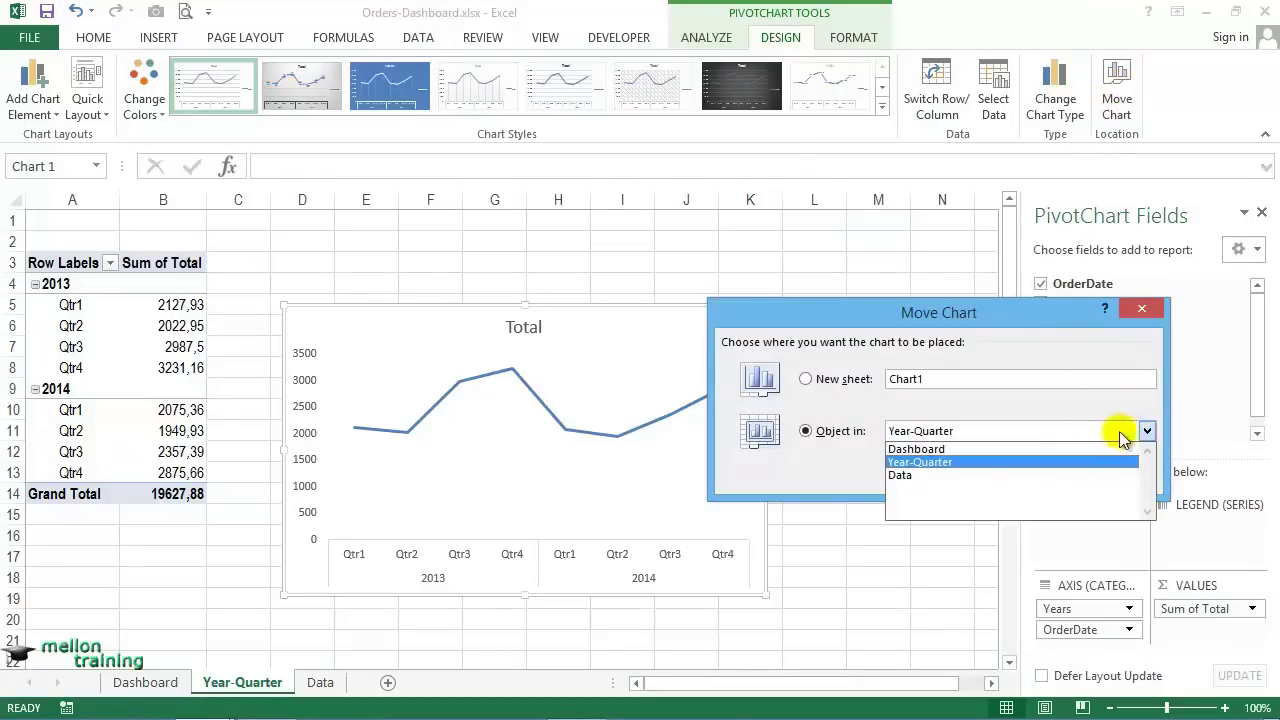
left_click(963, 450)
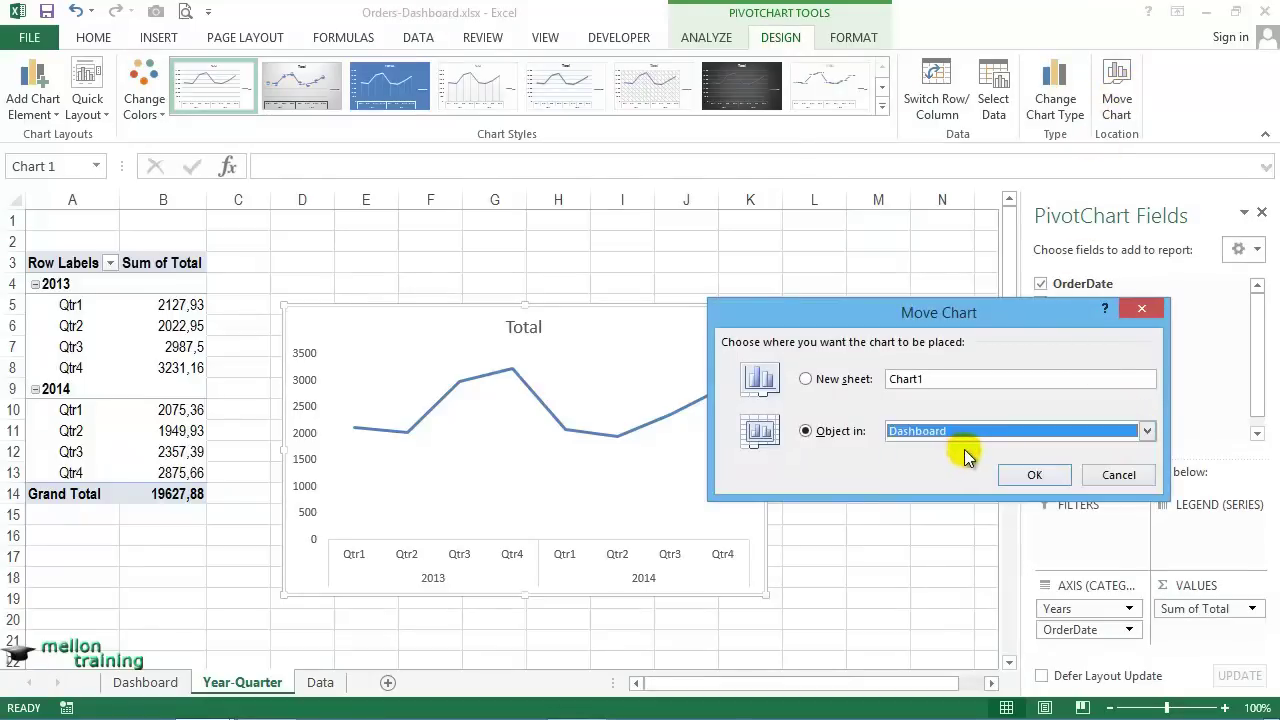
left_click(1034, 475)
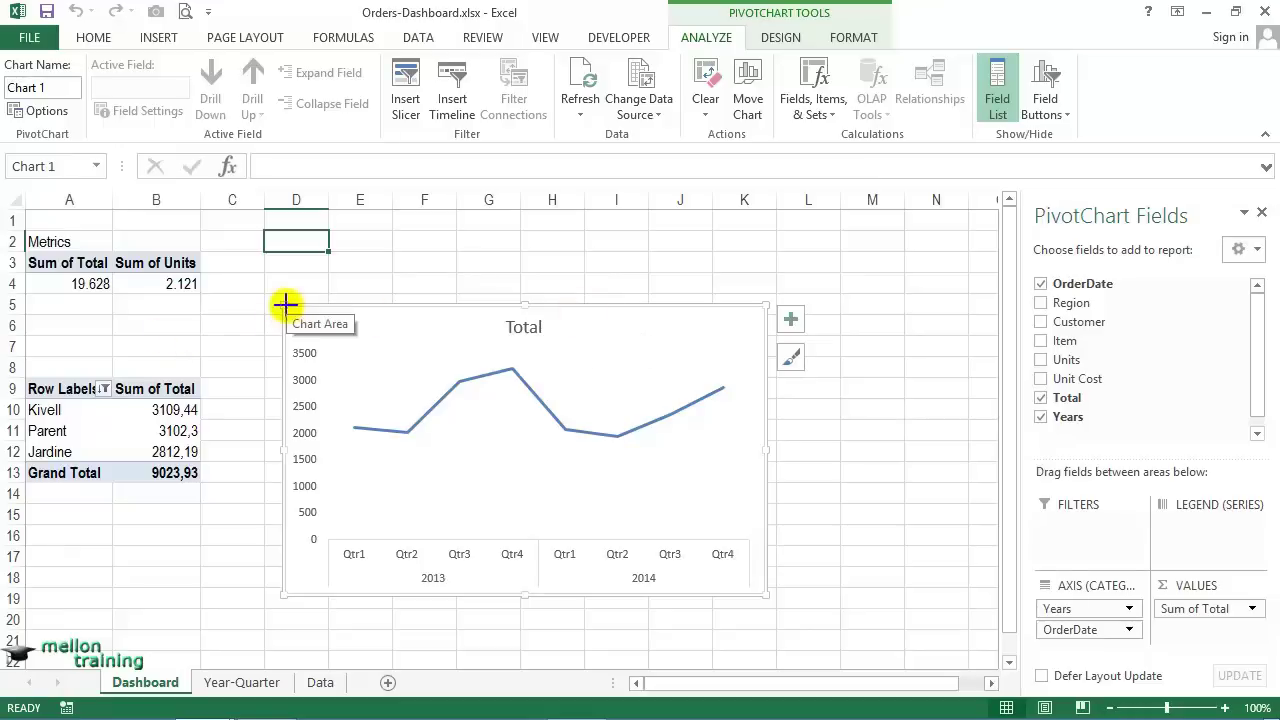
Shrink the line chart, place it around D1:H18 on Dashboard, then go to the Data sheet.
left_click_drag(285, 305, 497, 407)
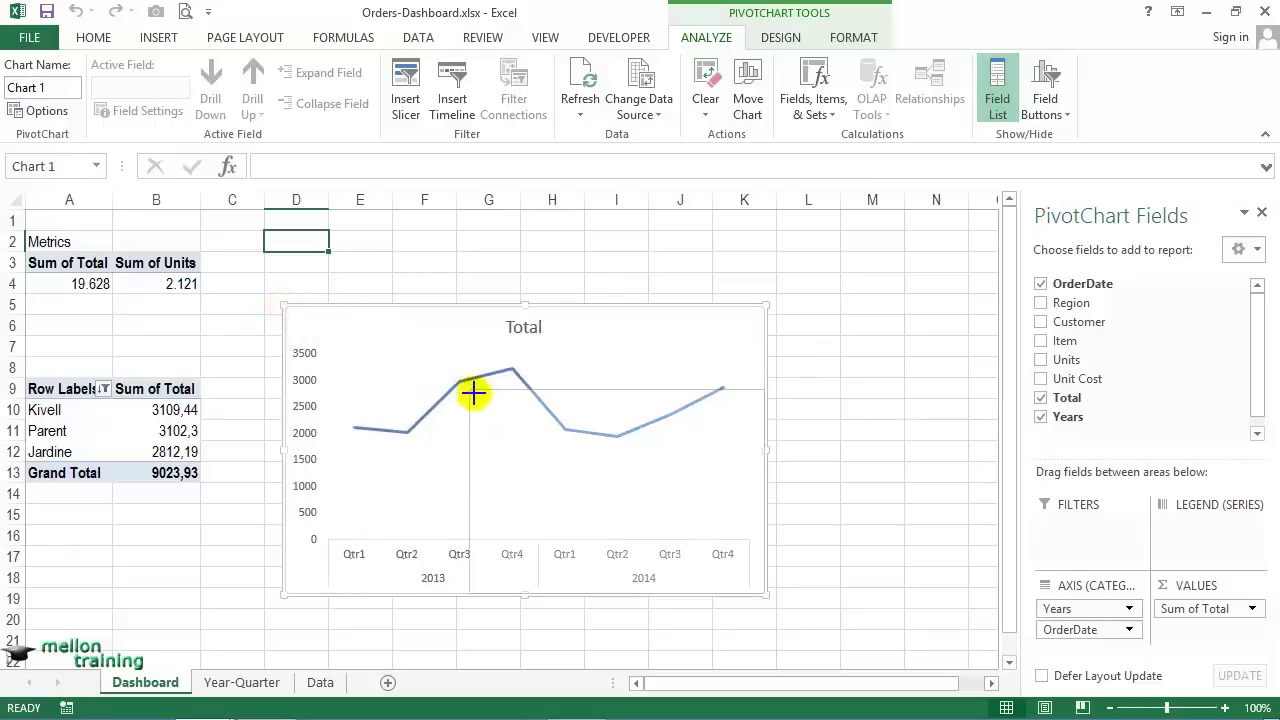
mouse_move(594, 403)
left_mouse_down()
mouse_move(353, 222)
mouse_move(371, 207)
left_mouse_up()
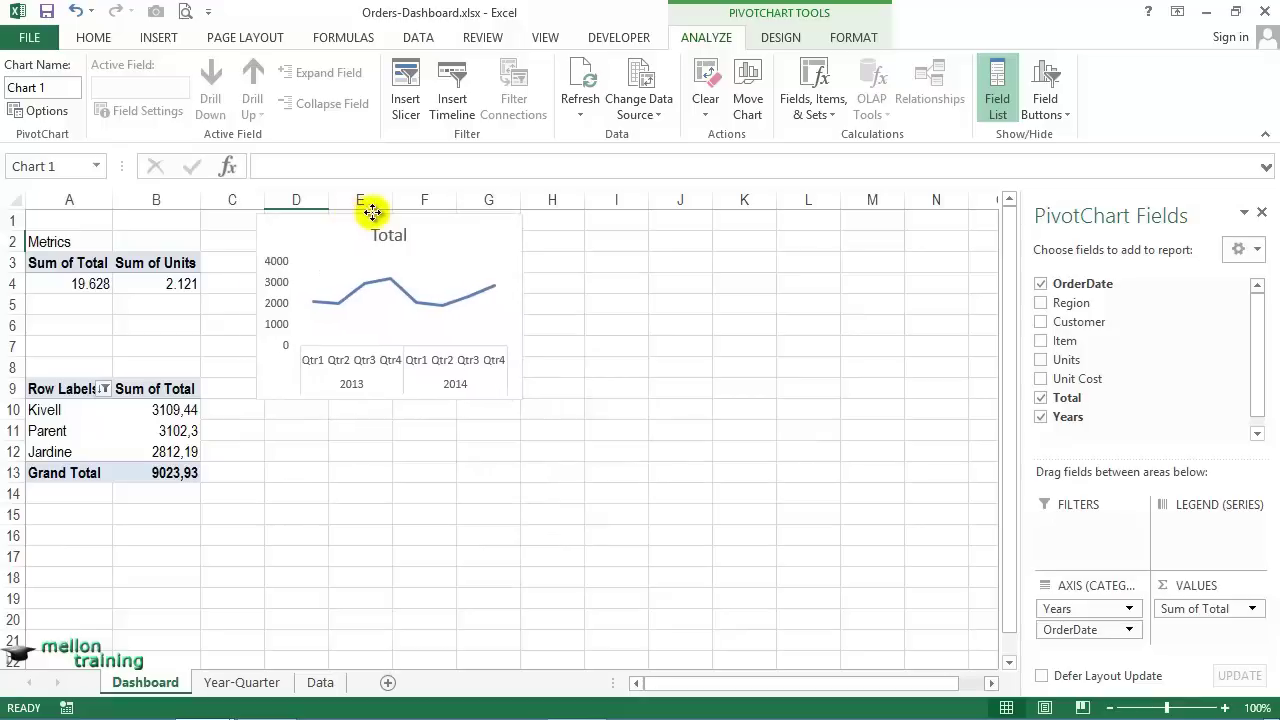
left_click_drag(371, 207, 366, 208)
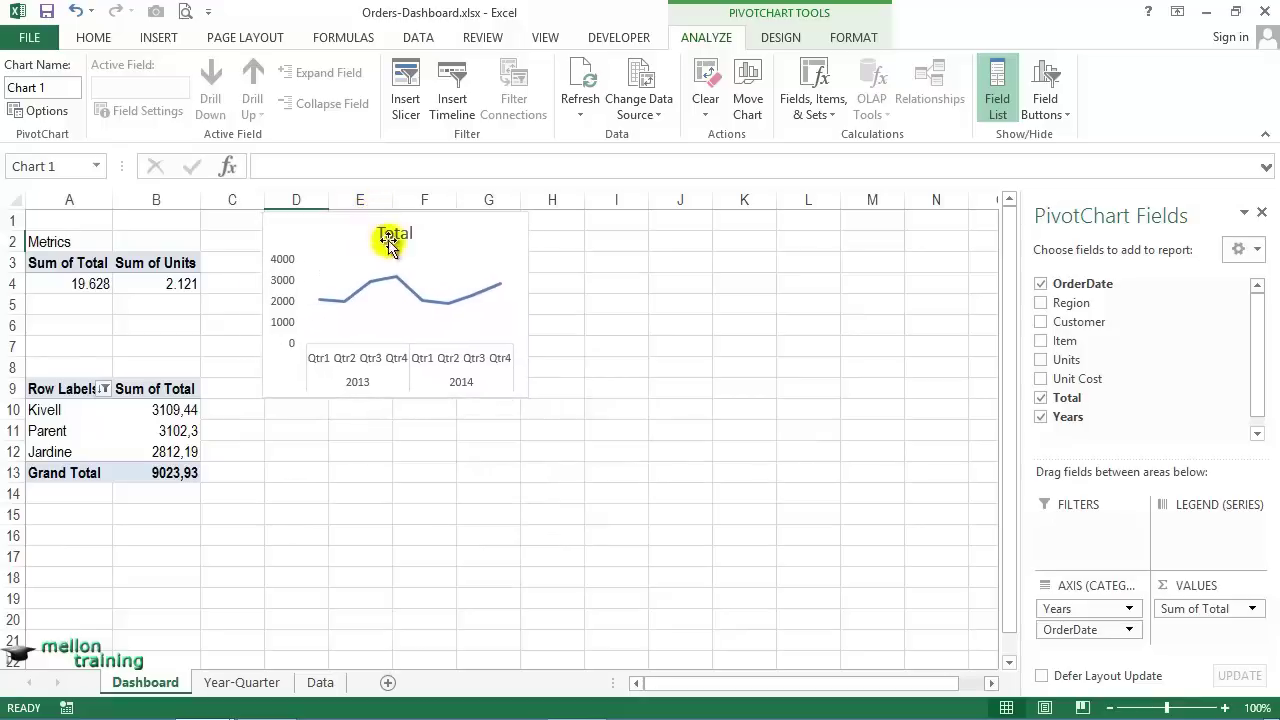
left_click(618, 427)
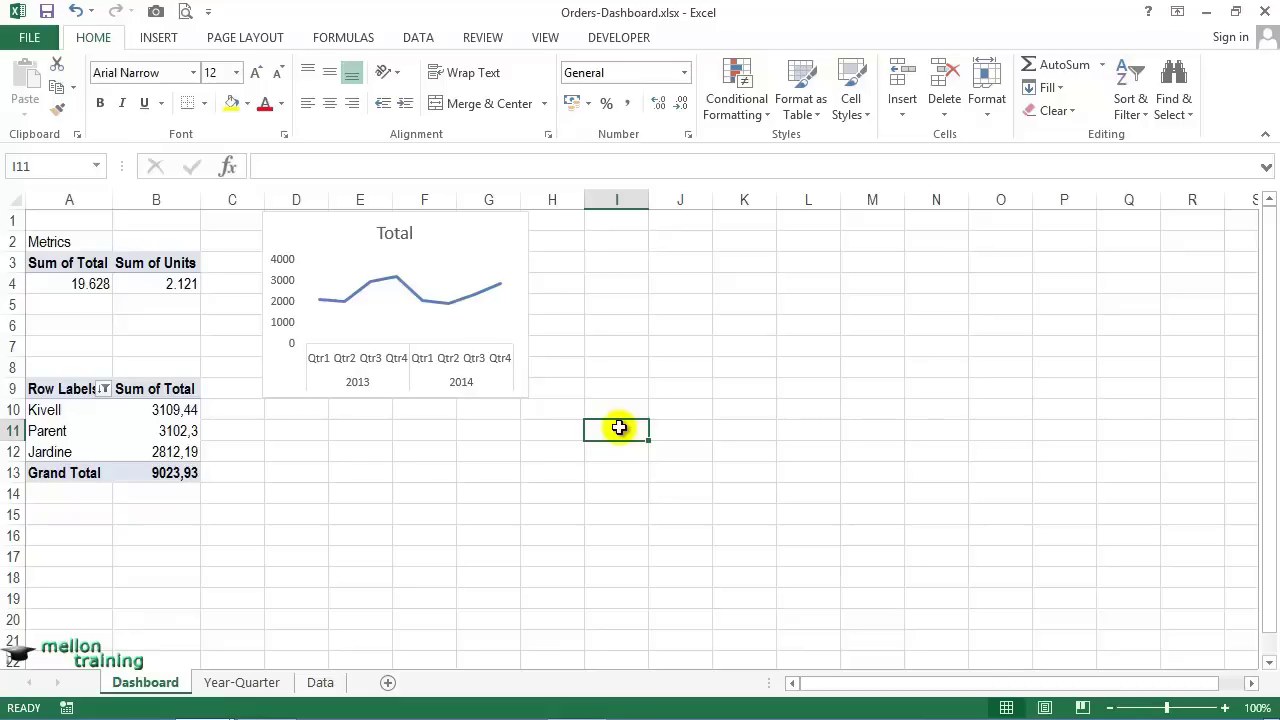
left_click(320, 682)
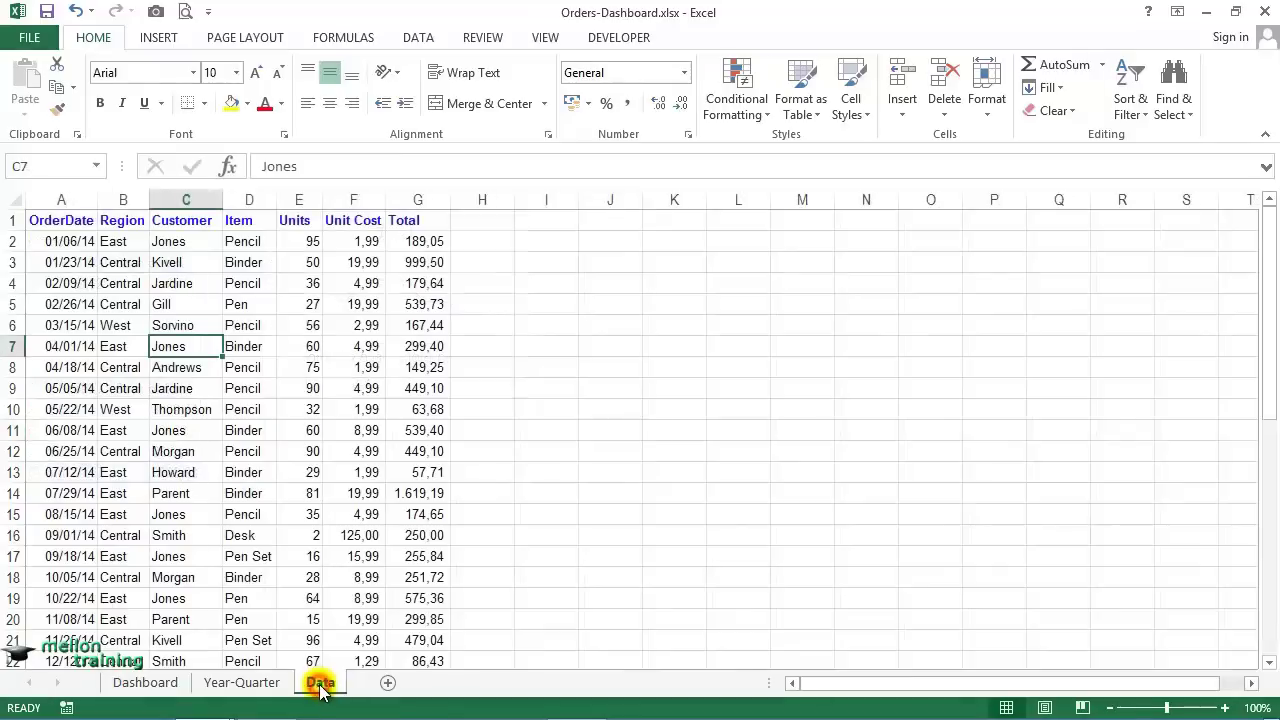
Insert a PivotTable from Data!$A$1:$G$44 on a new worksheet.
left_click(160, 44)
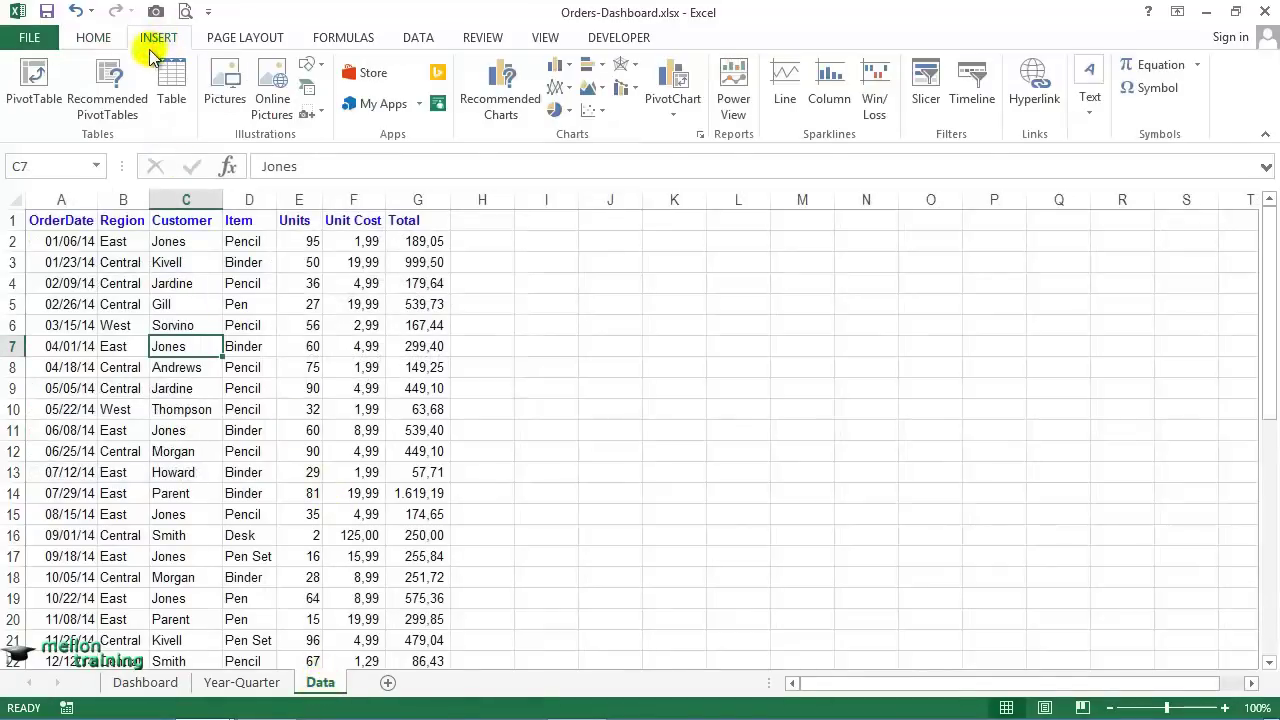
left_click(33, 85)
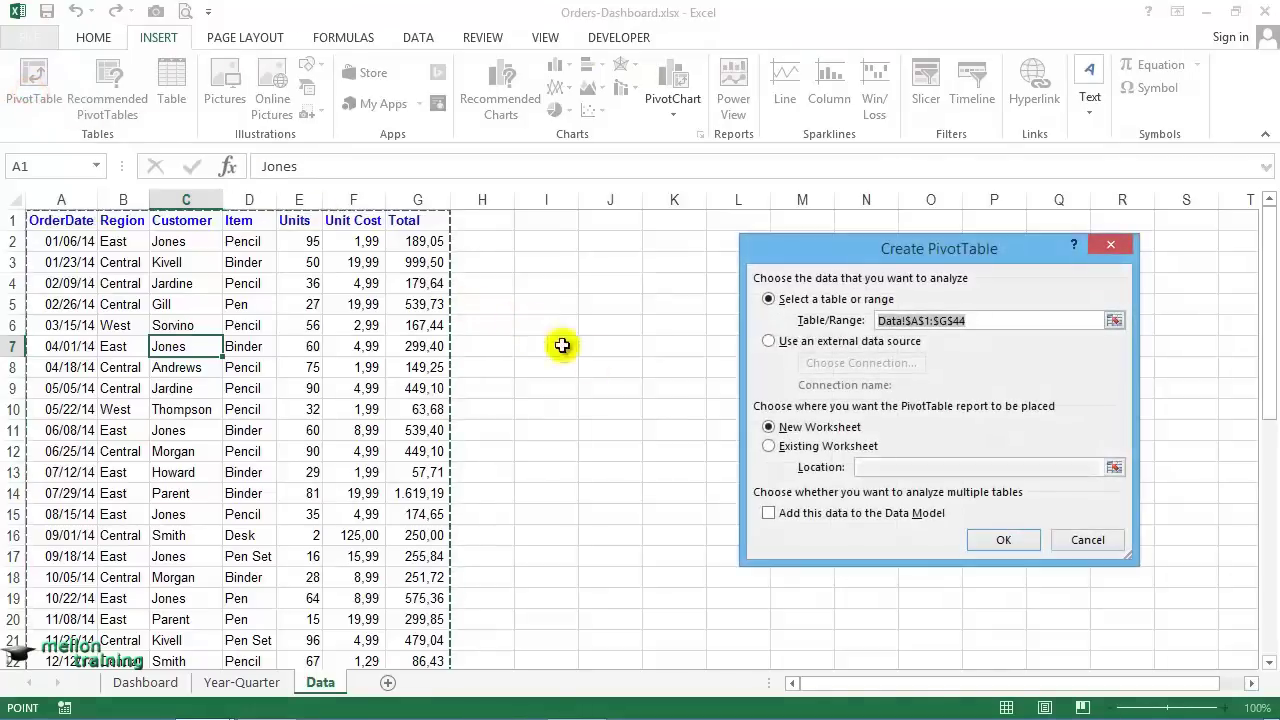
left_click(1005, 540)
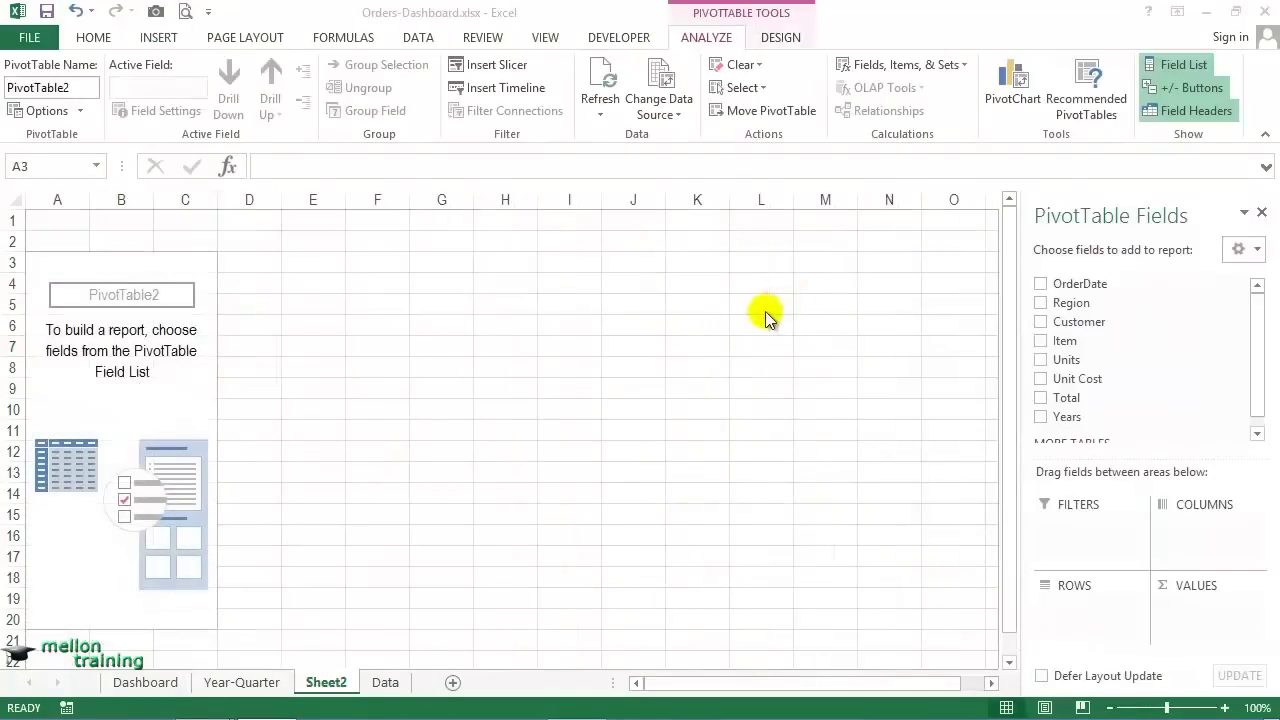
Rename the new sheet to 'Percentage-per-Region'.
double_click(326, 682)
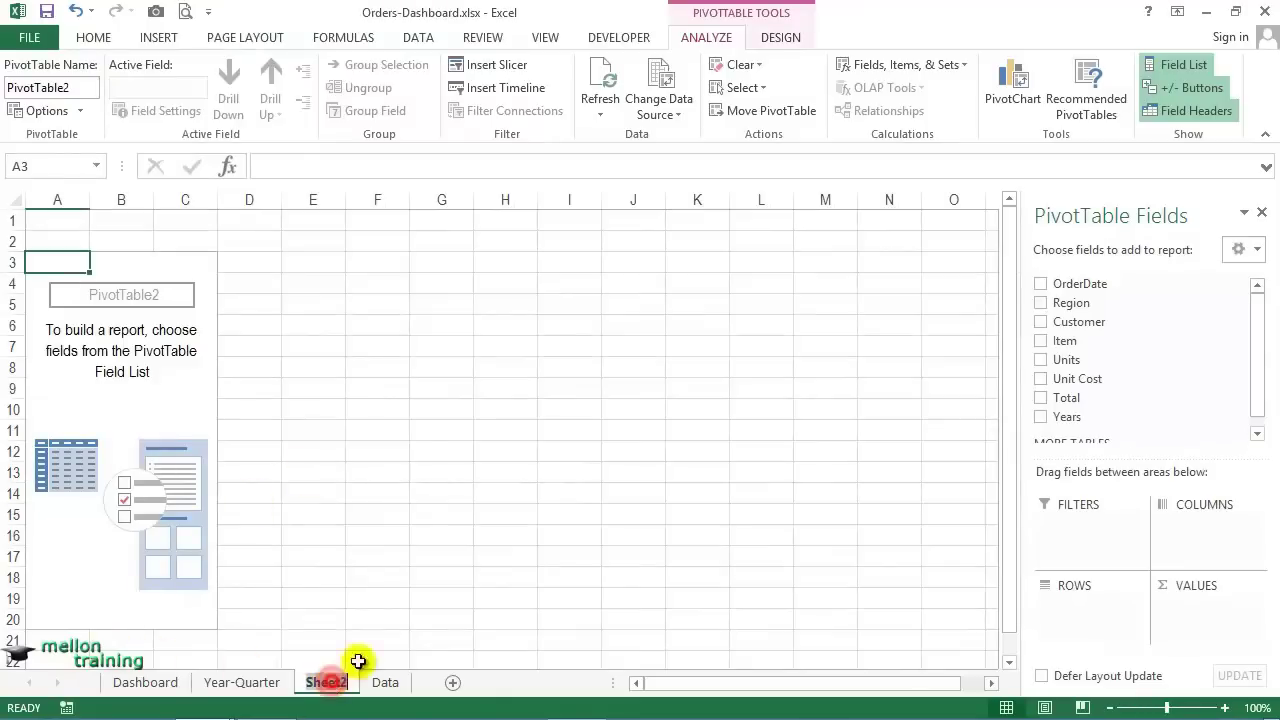
type("Percentage-per-Region")
left_click(447, 591)
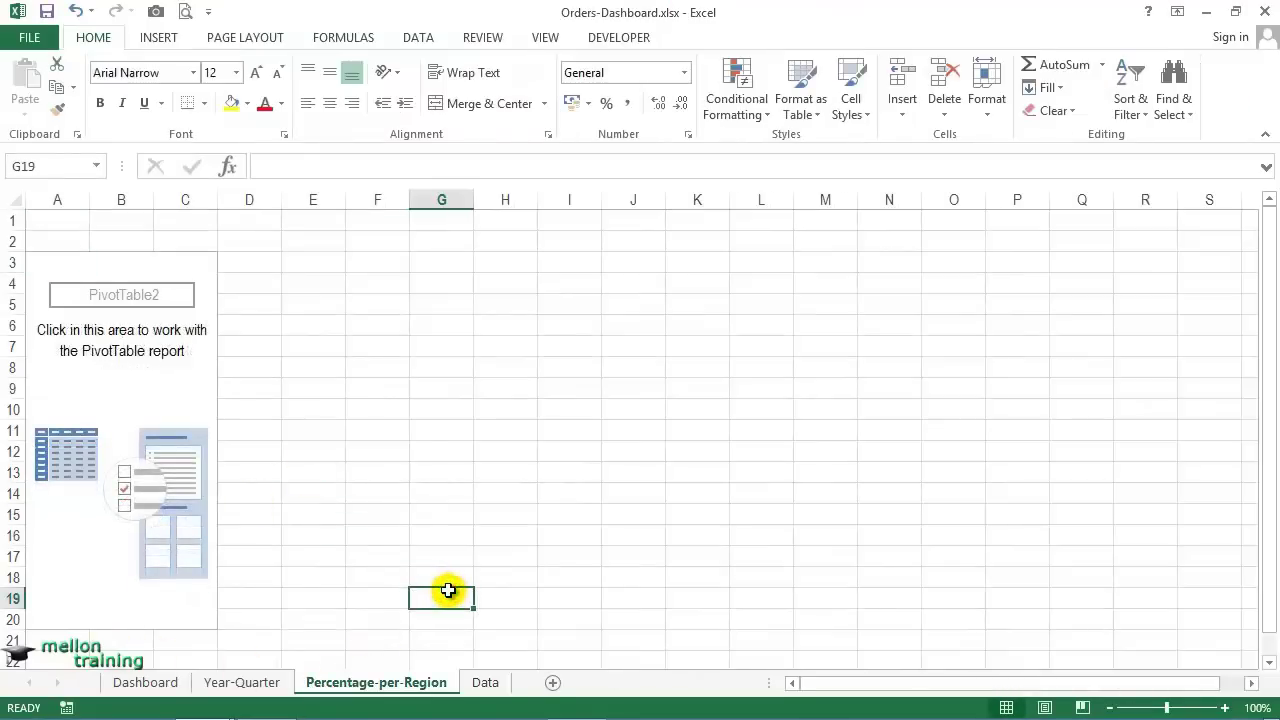
Put Region in the pivot rows and Total in values to get regional Sum of Total.
left_click(47, 263)
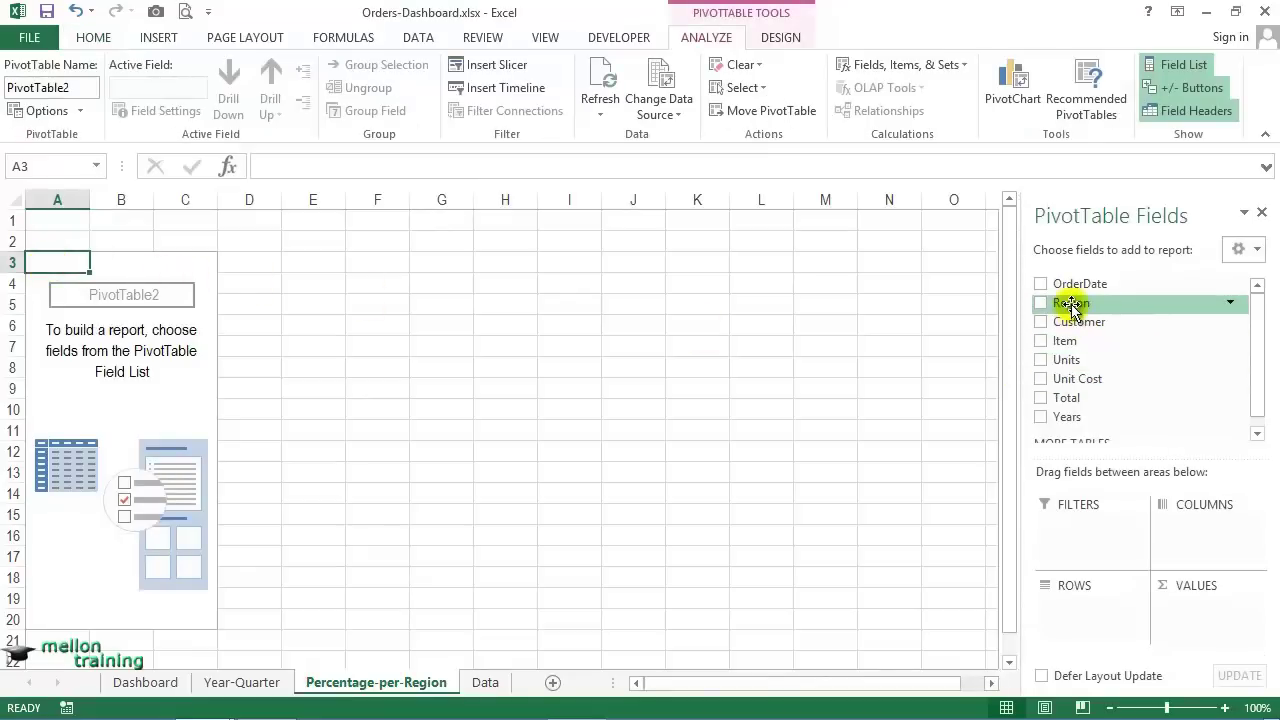
left_click_drag(1070, 305, 1070, 610)
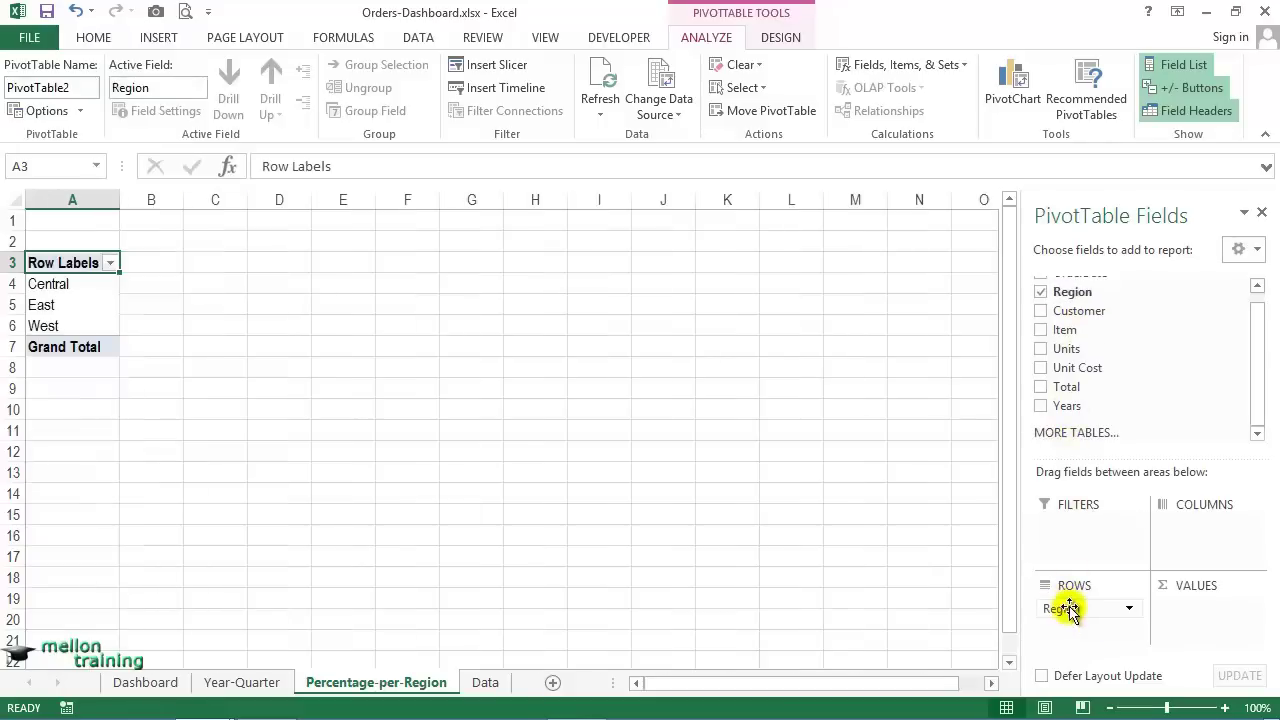
mouse_move(1066, 387)
left_mouse_down()
mouse_move(1141, 458)
mouse_move(1225, 612)
left_mouse_up()
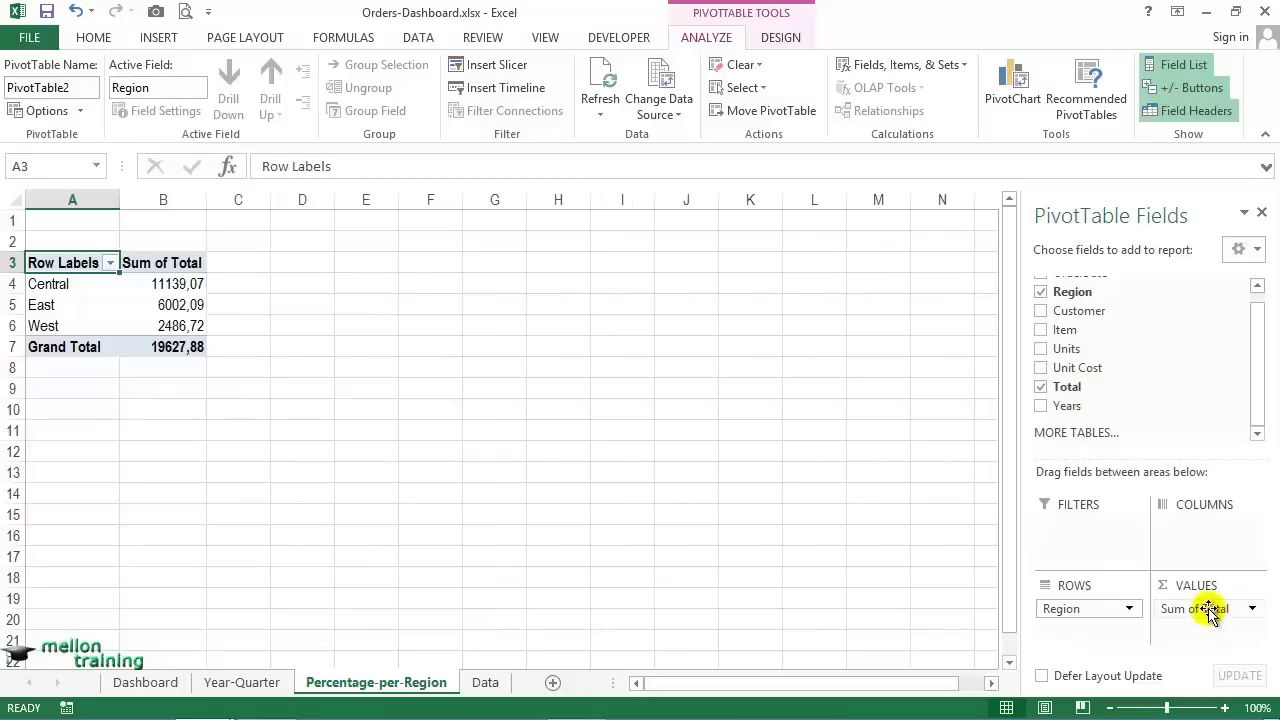
Choose a Pie > Doughnut chart type for a PivotChart of the regional totals.
left_click(1013, 85)
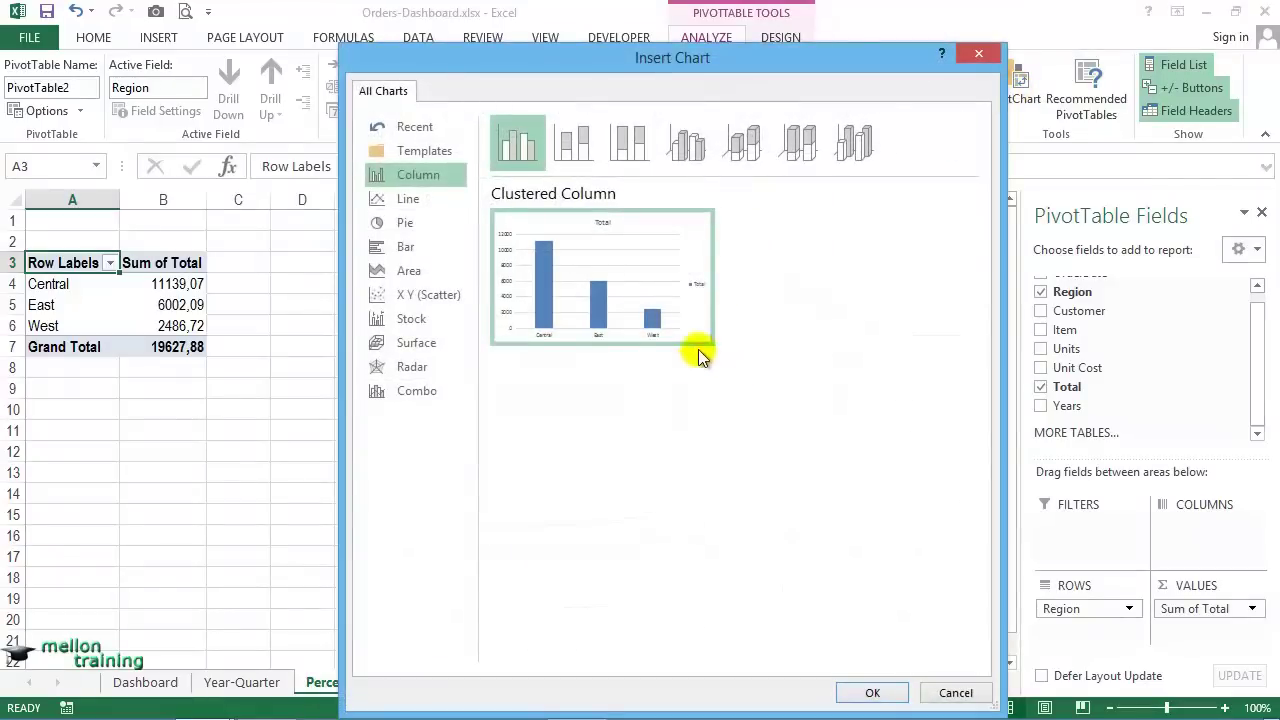
left_click(405, 222)
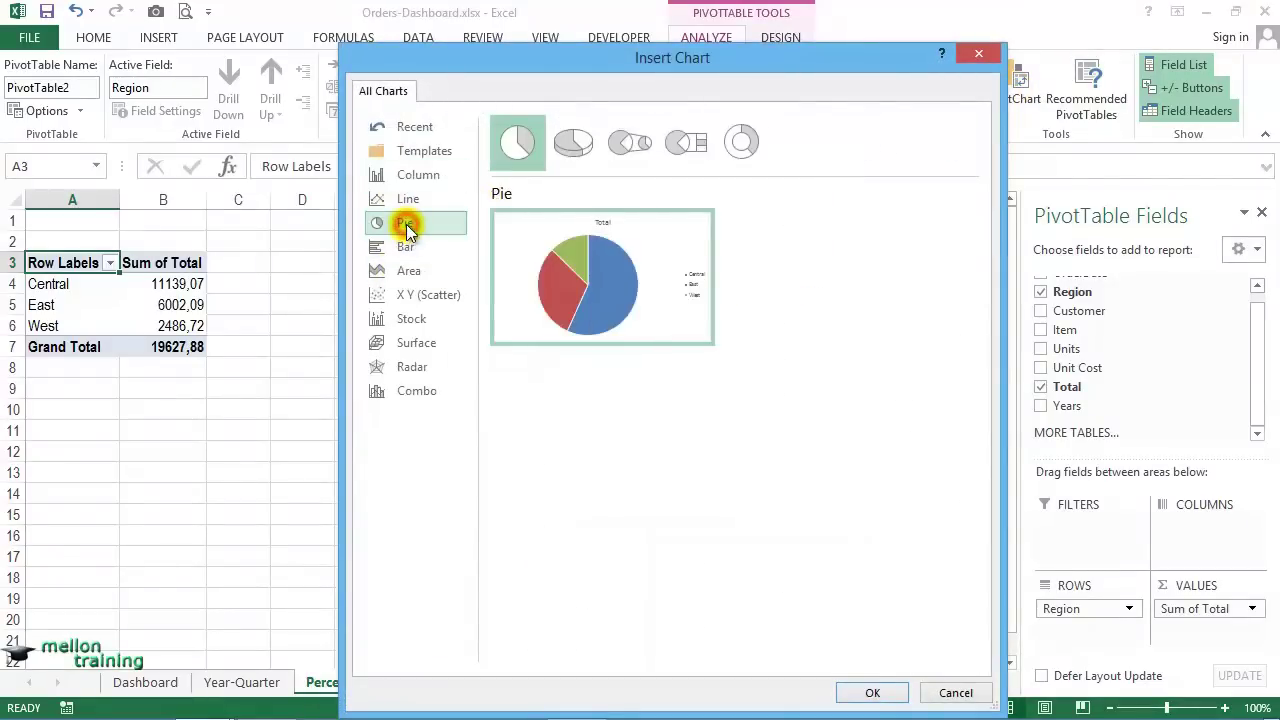
left_click(742, 143)
Insert the doughnut chart, delete its legend and hide all its field buttons.
left_click(872, 692)
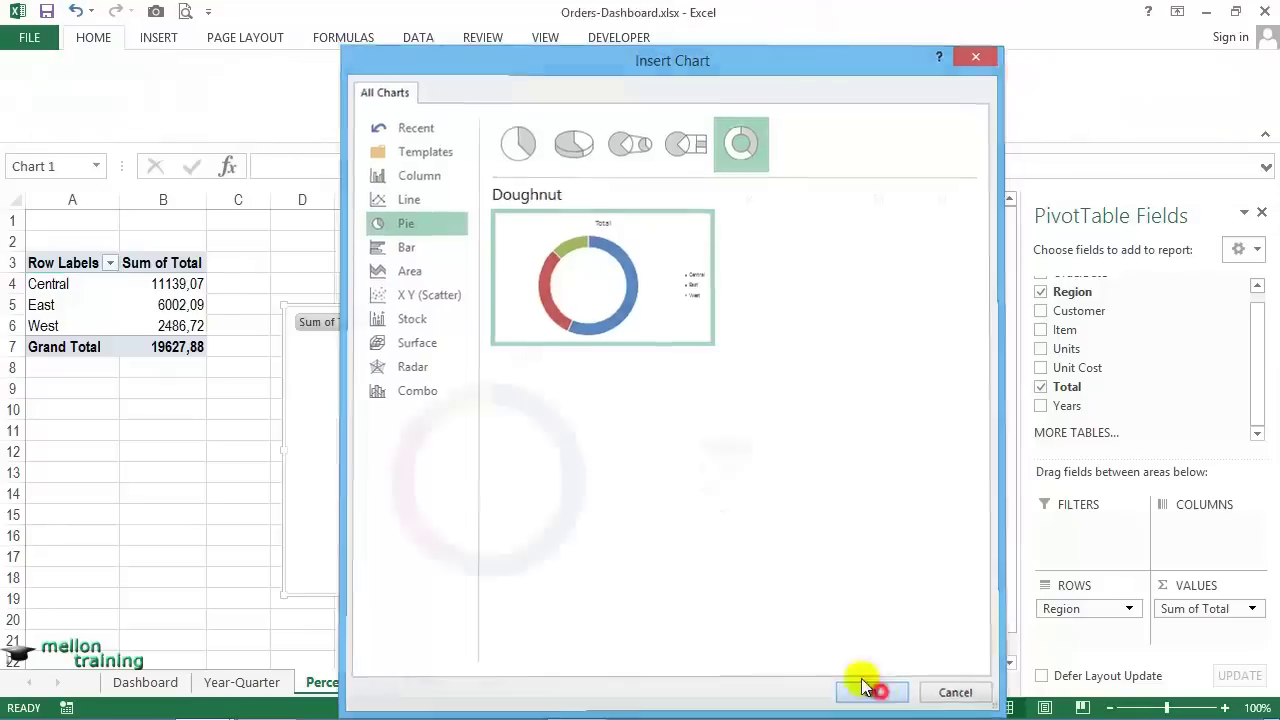
key("Delete")
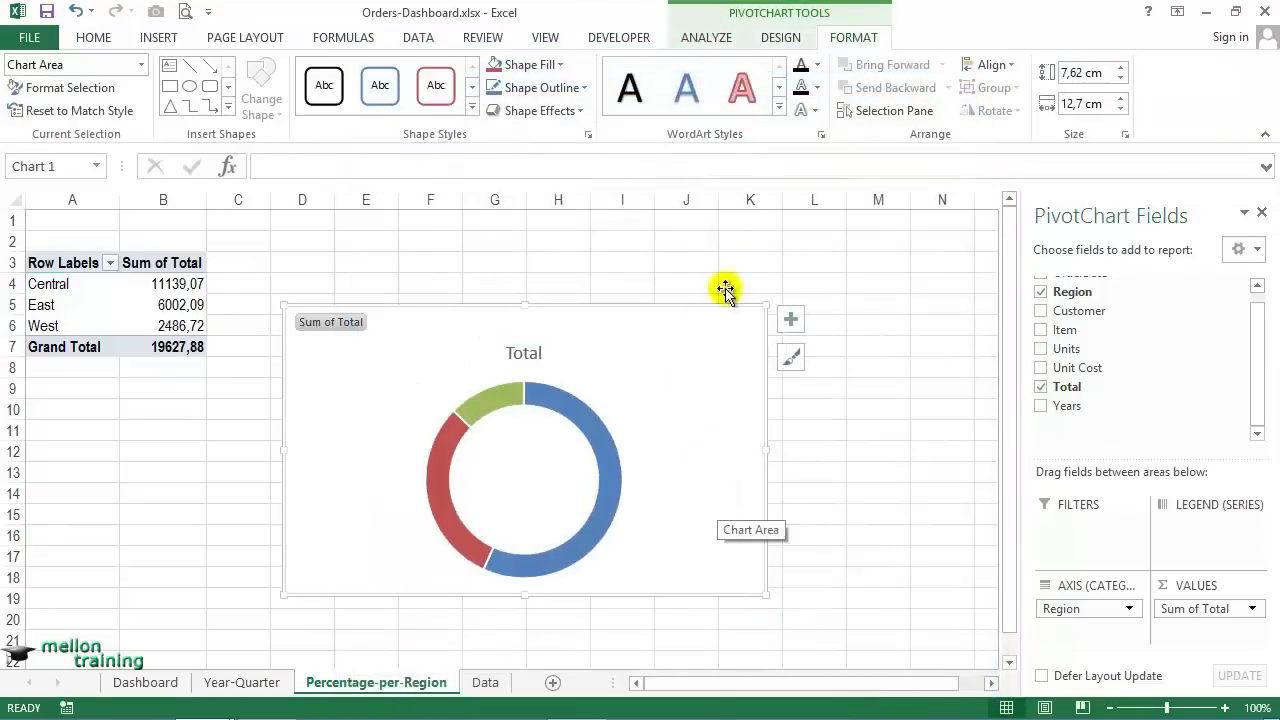
left_click(715, 45)
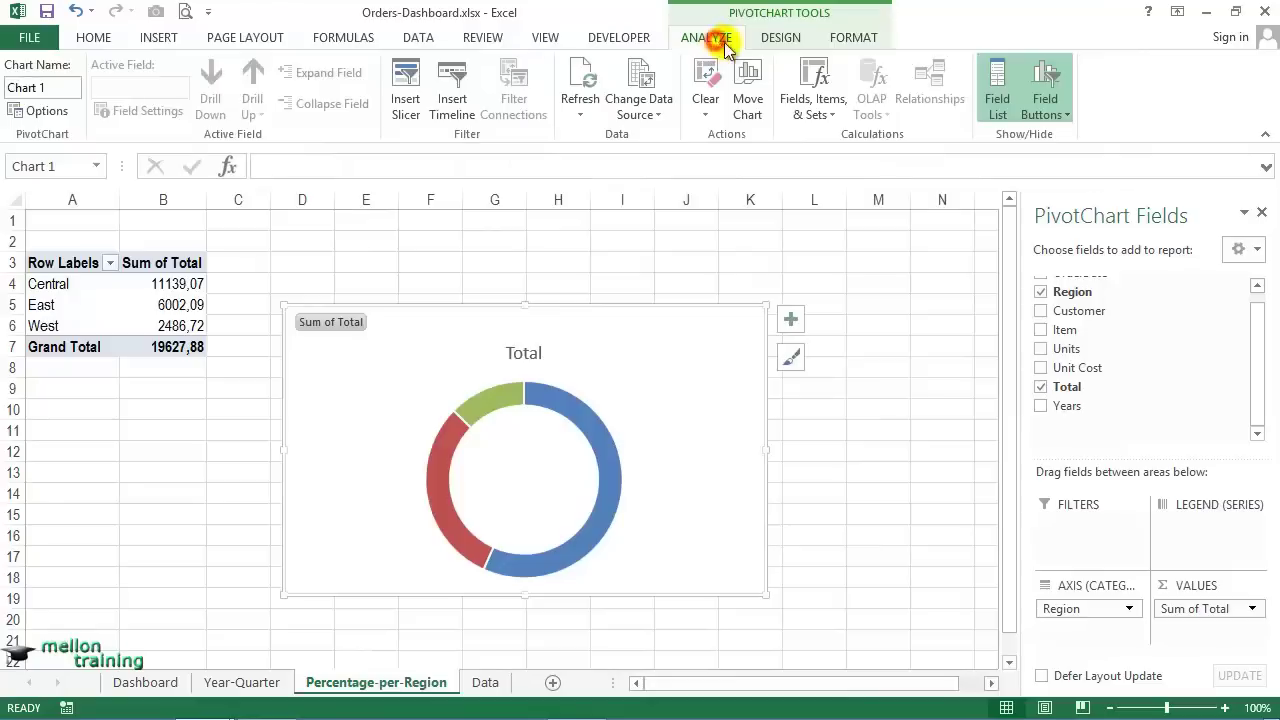
left_click(1066, 115)
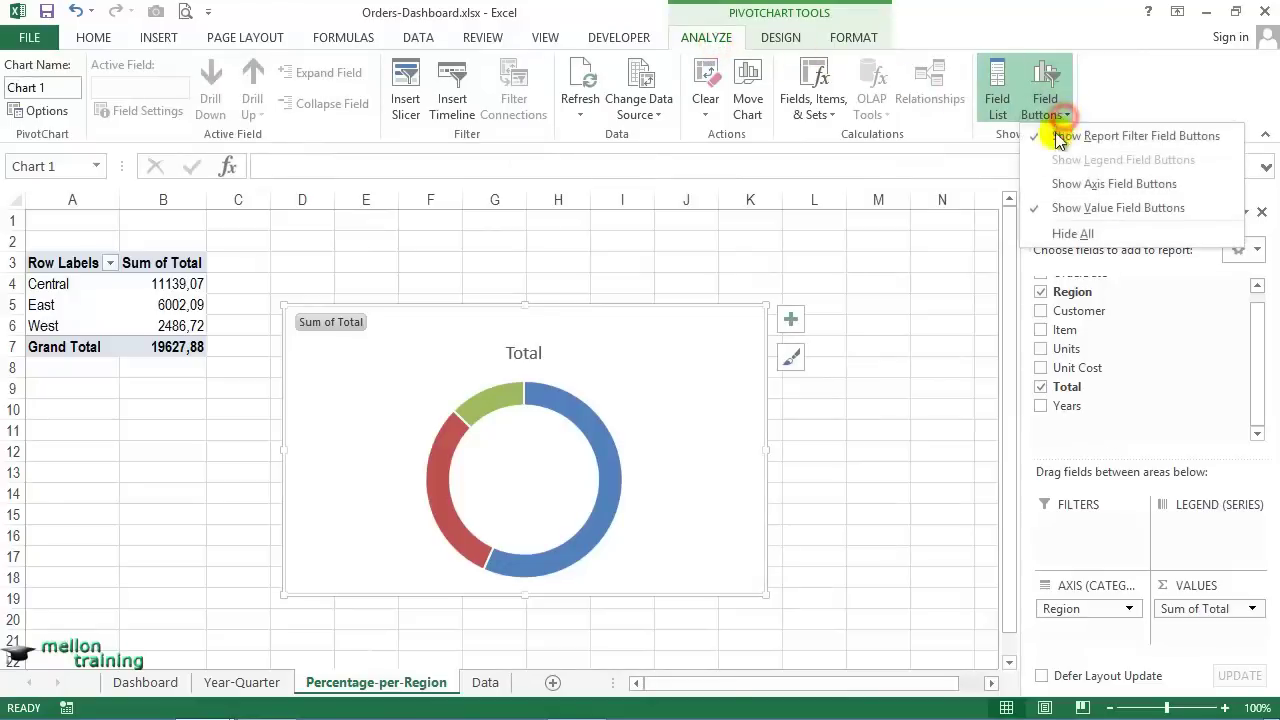
left_click(1045, 234)
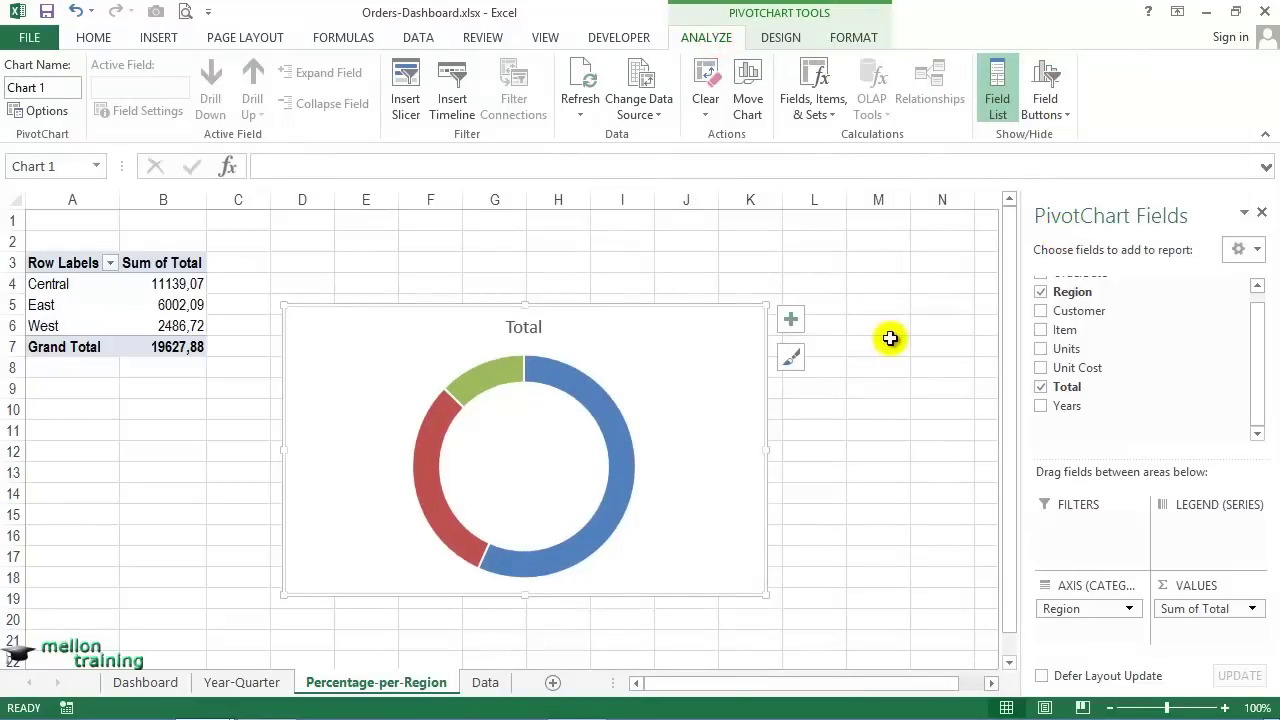
left_click(782, 39)
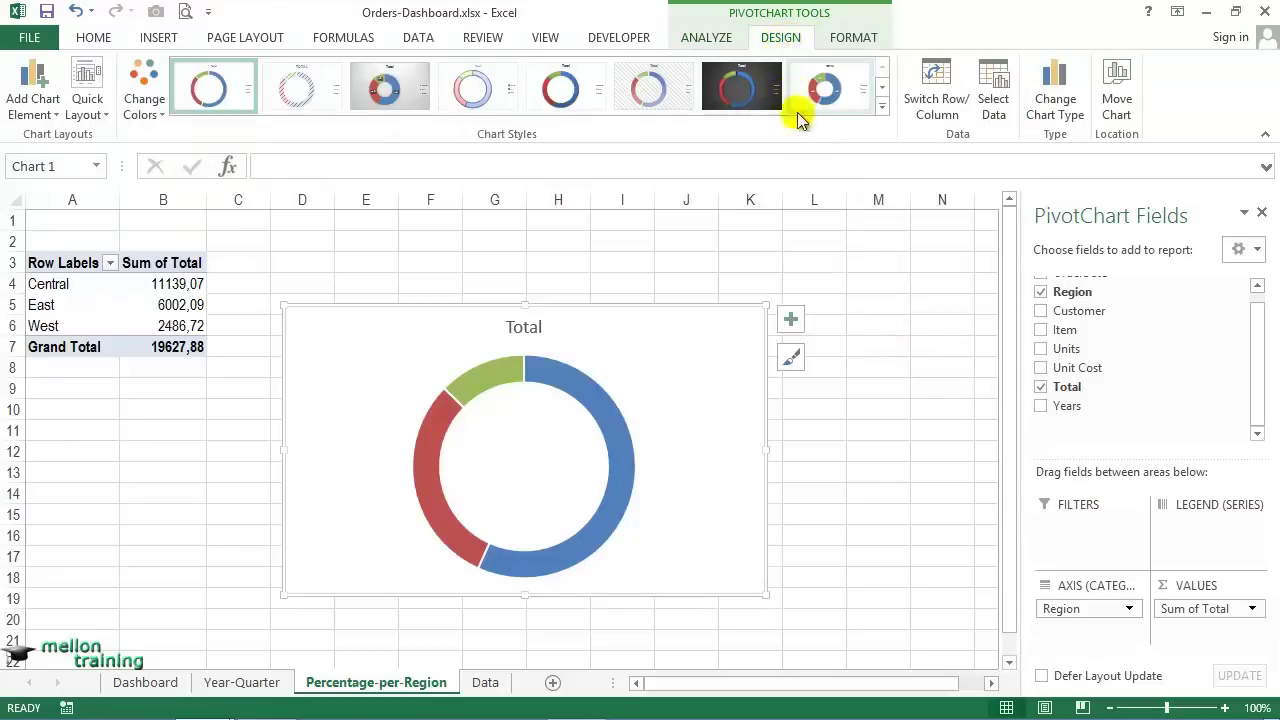
Apply chart Style 8 and Quick Layout 1 so slices show region names and percentages.
left_click(882, 106)
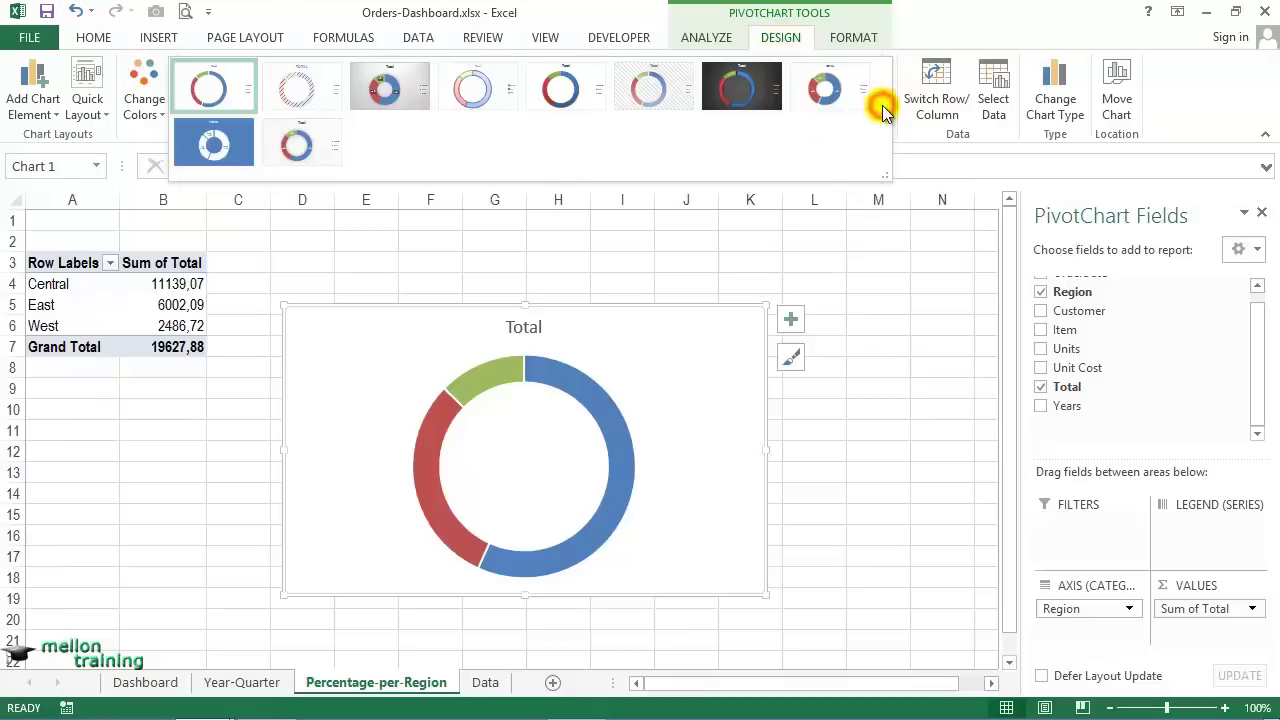
left_click(818, 90)
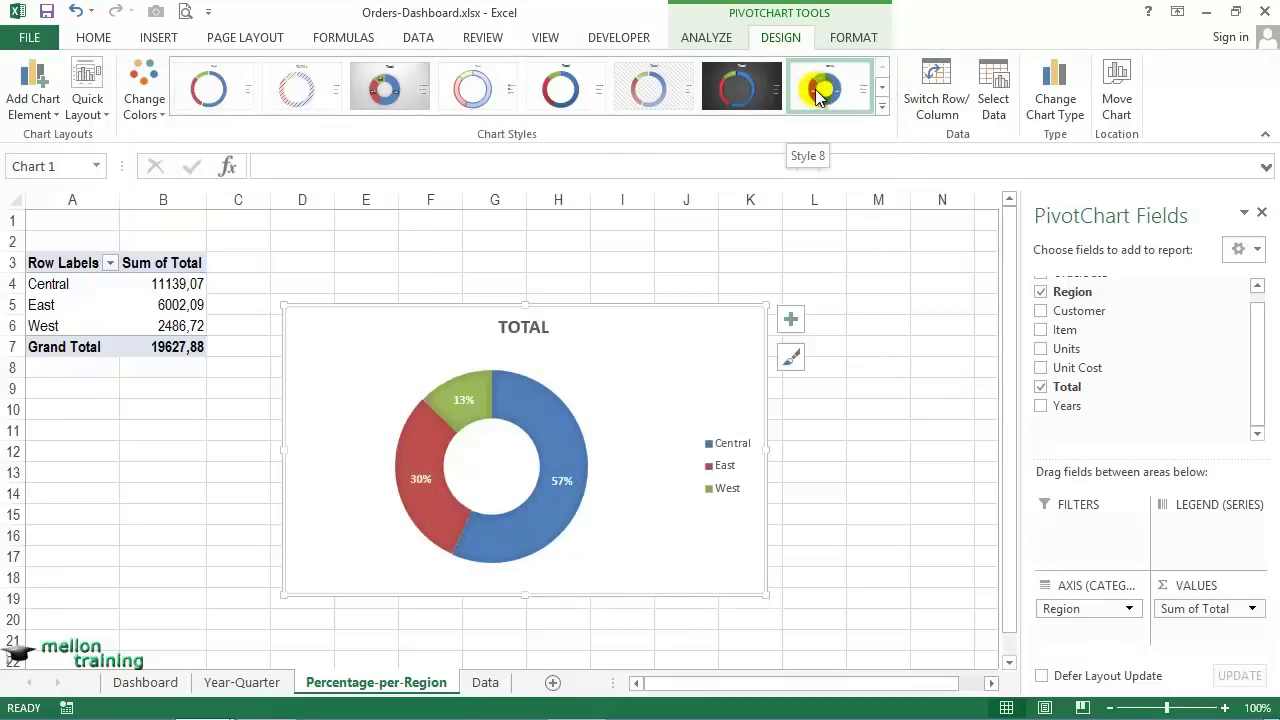
left_click(104, 115)
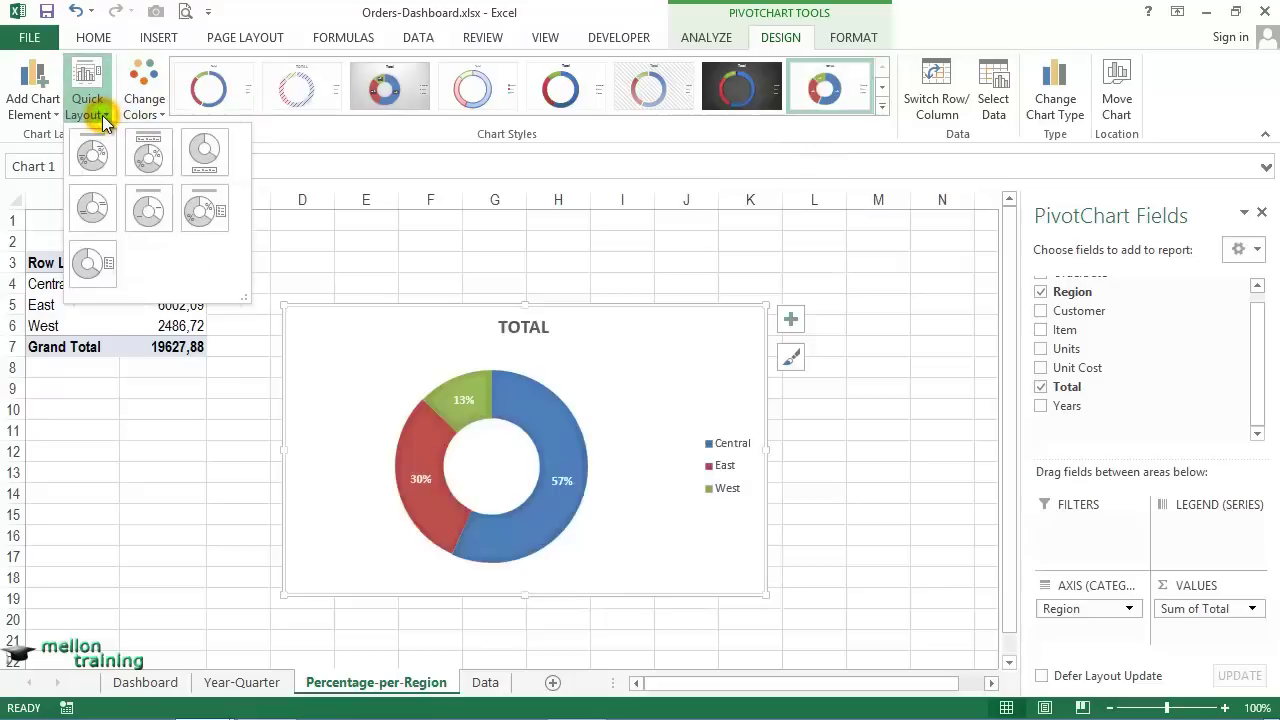
left_click(103, 165)
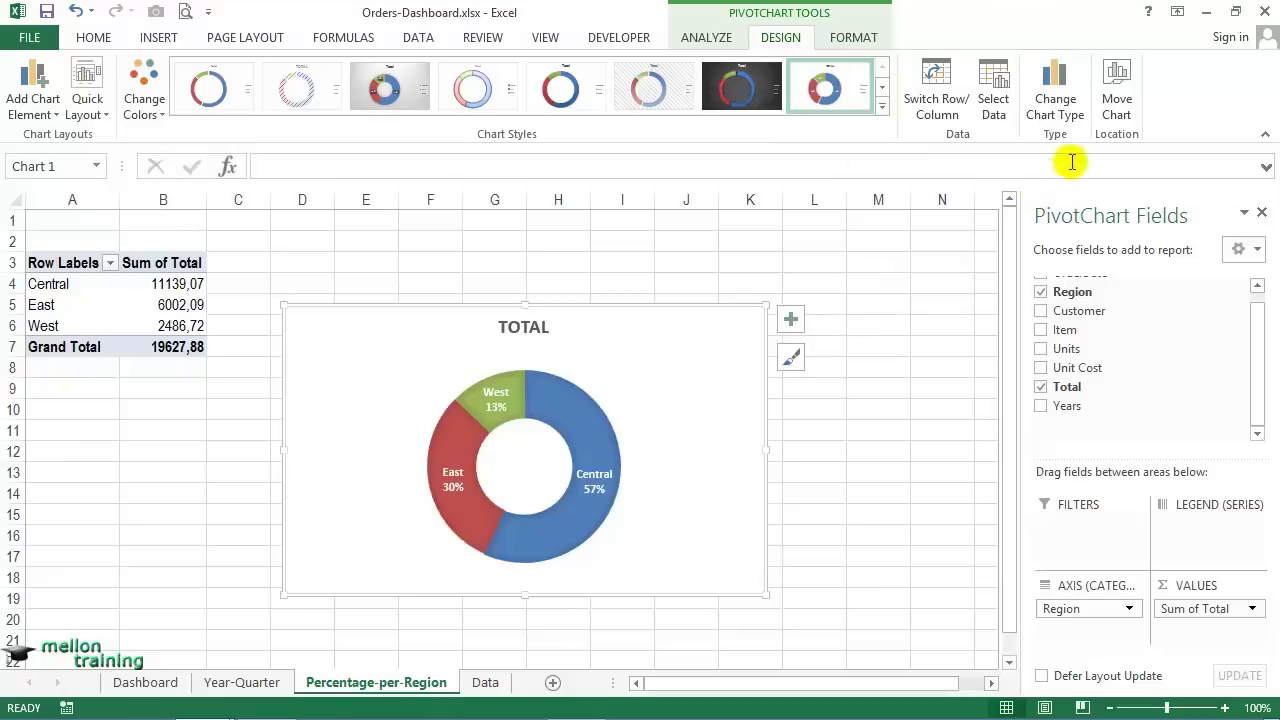
Move the doughnut chart to the Dashboard sheet as an object.
left_click(1116, 96)
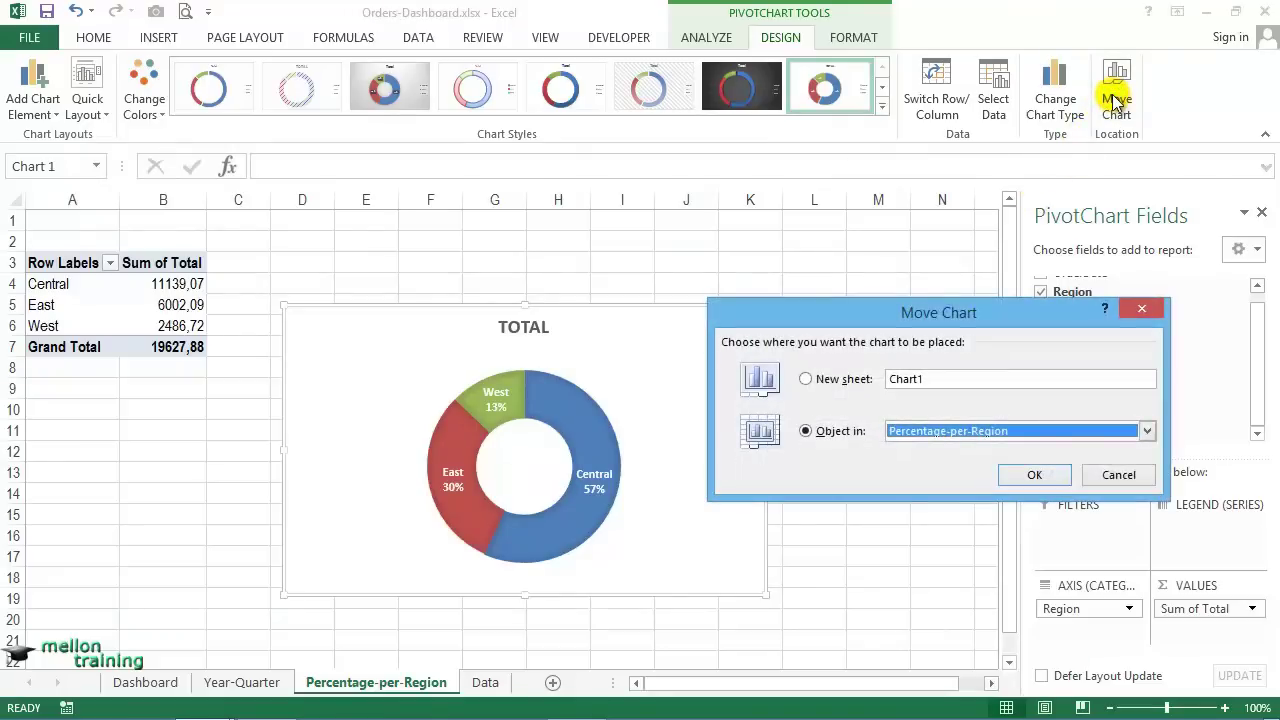
left_click(1147, 430)
left_click(925, 446)
left_click(1030, 474)
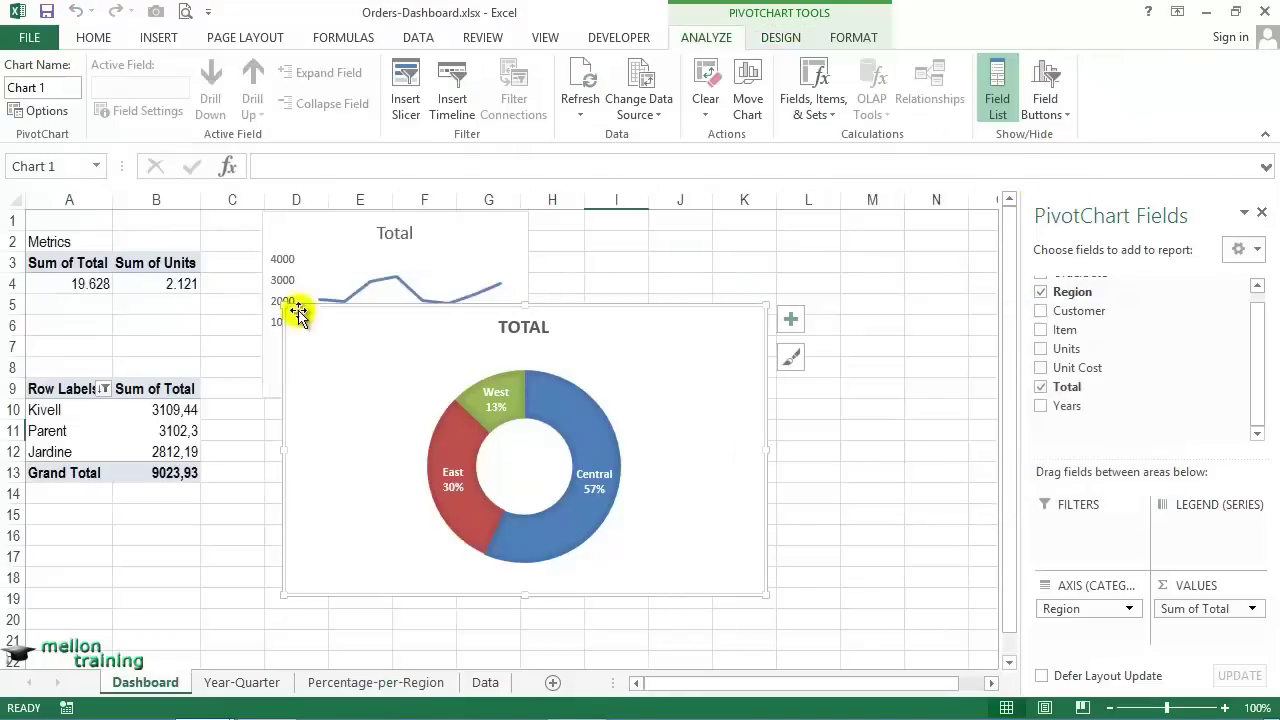
Shrink the doughnut chart and position it below the quarterly line chart.
left_click_drag(298, 312, 545, 430)
left_click_drag(694, 437, 417, 400)
left_click_drag(486, 559, 527, 585)
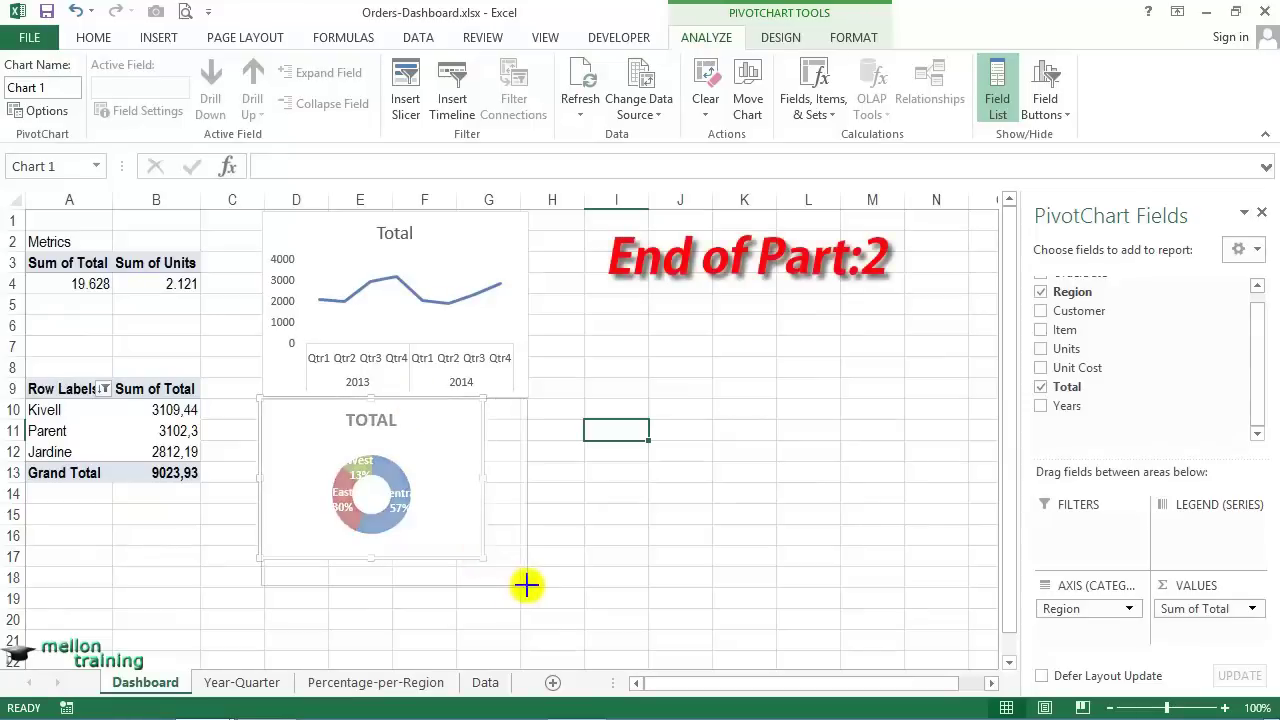
left_click(642, 350)
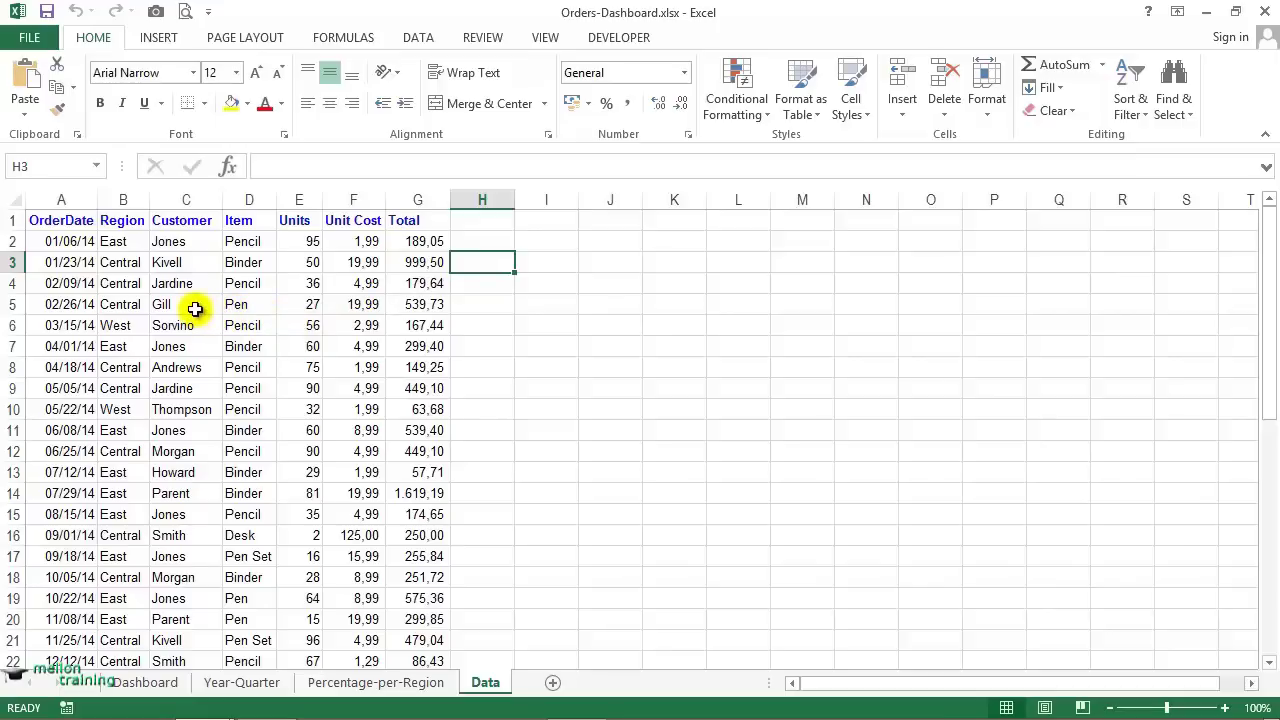
Insert a PivotTable from the order data on a new worksheet.
left_click(195, 309)
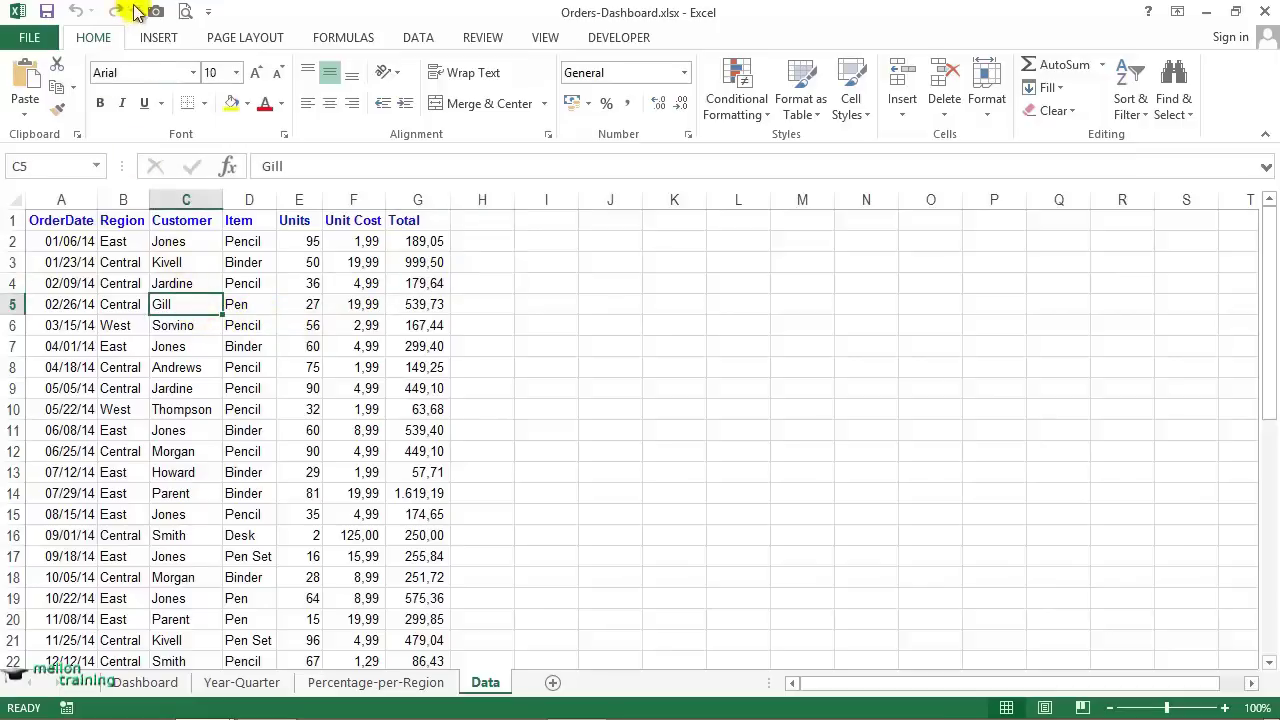
left_click(147, 42)
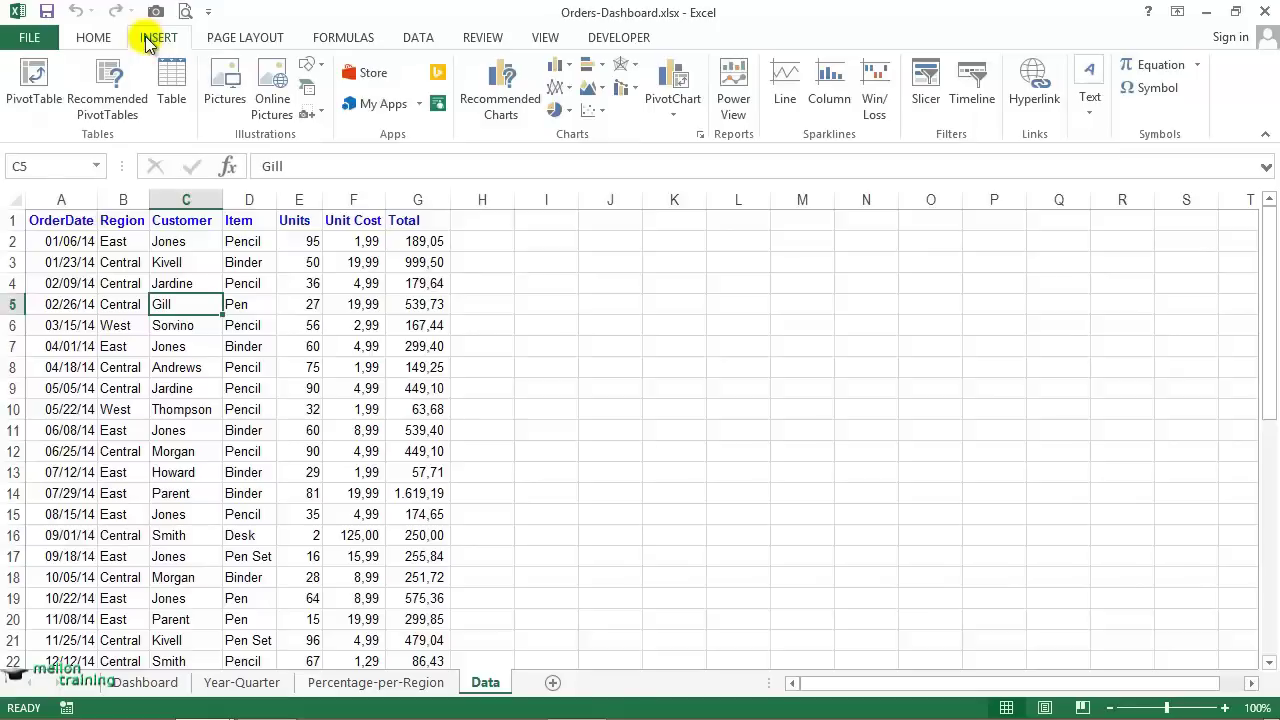
left_click(36, 88)
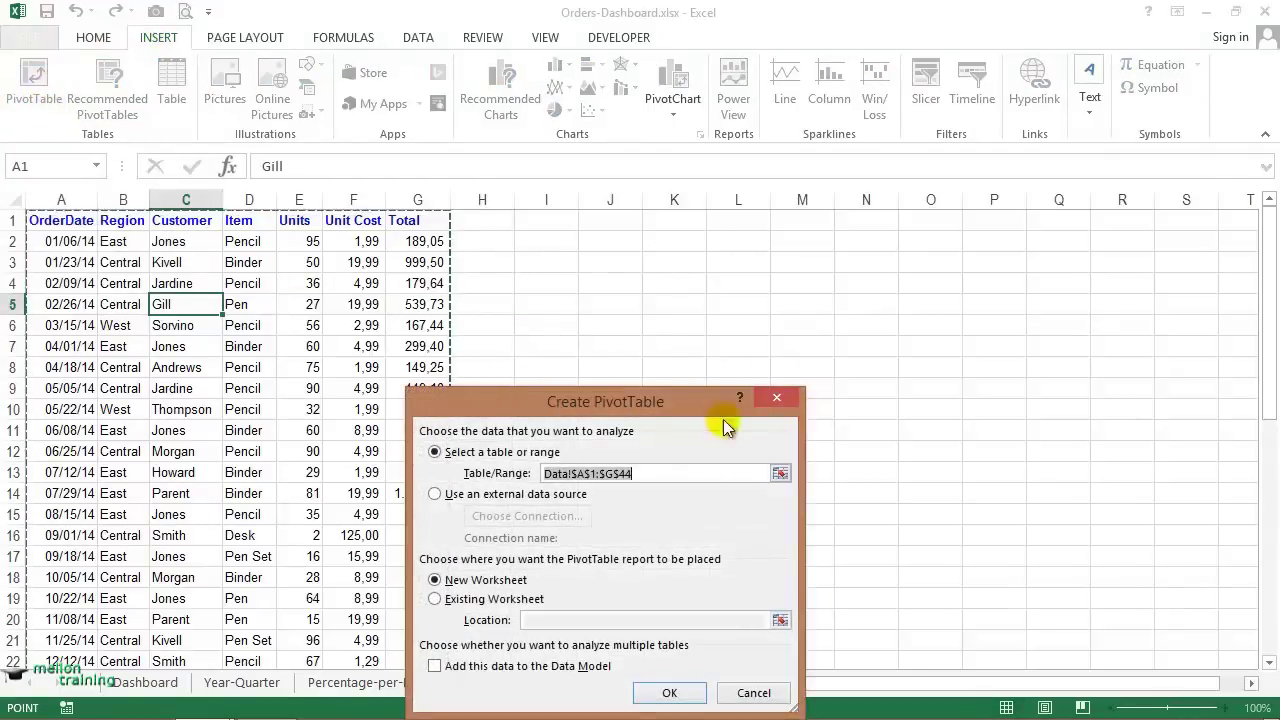
mouse_move(679, 404)
left_mouse_down()
mouse_move(782, 283)
mouse_move(787, 257)
left_mouse_up()
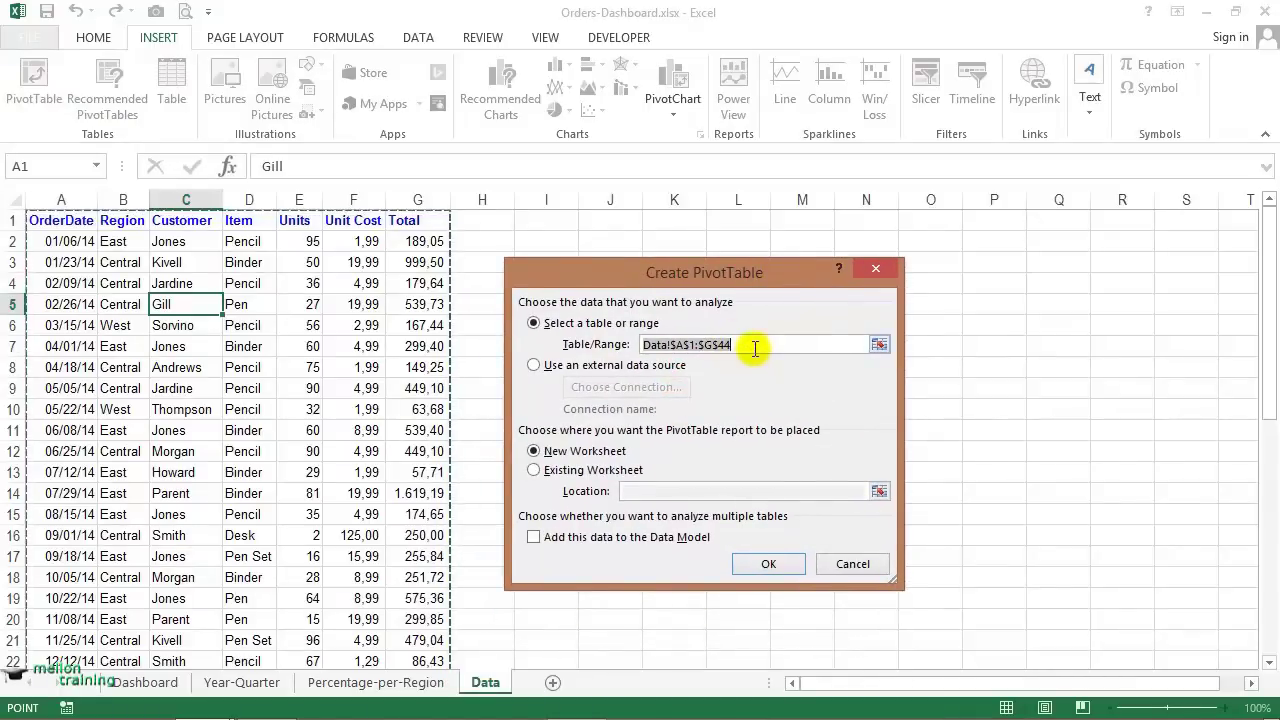
left_click(760, 563)
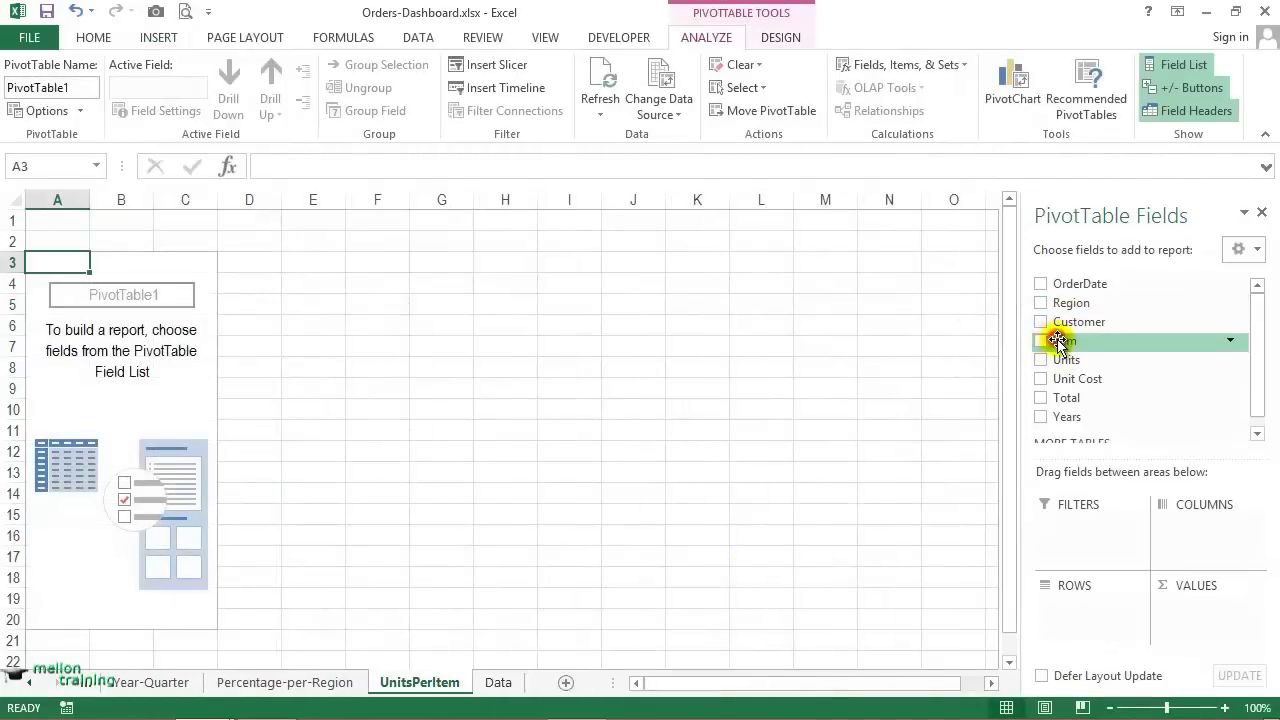
Put Item in rows and Units in values (total 2121), then begin a PivotChart.
left_click_drag(1058, 340, 1085, 610)
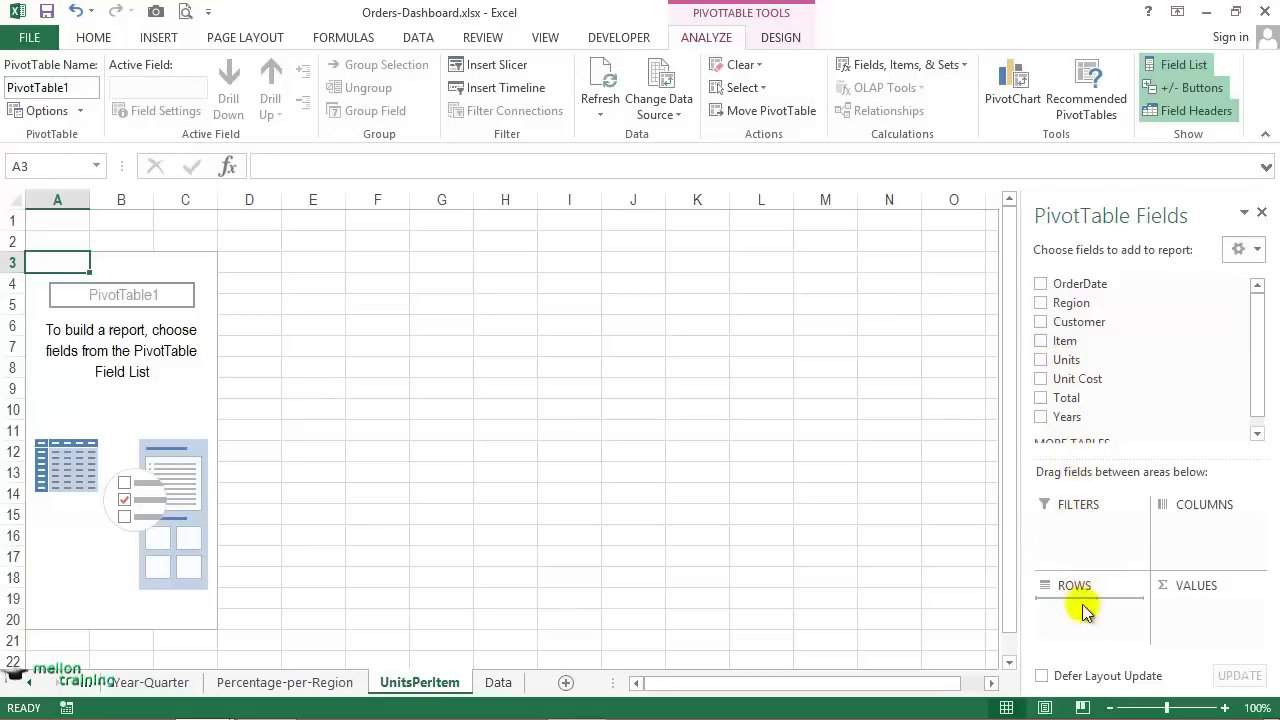
left_click_drag(1064, 359, 1205, 620)
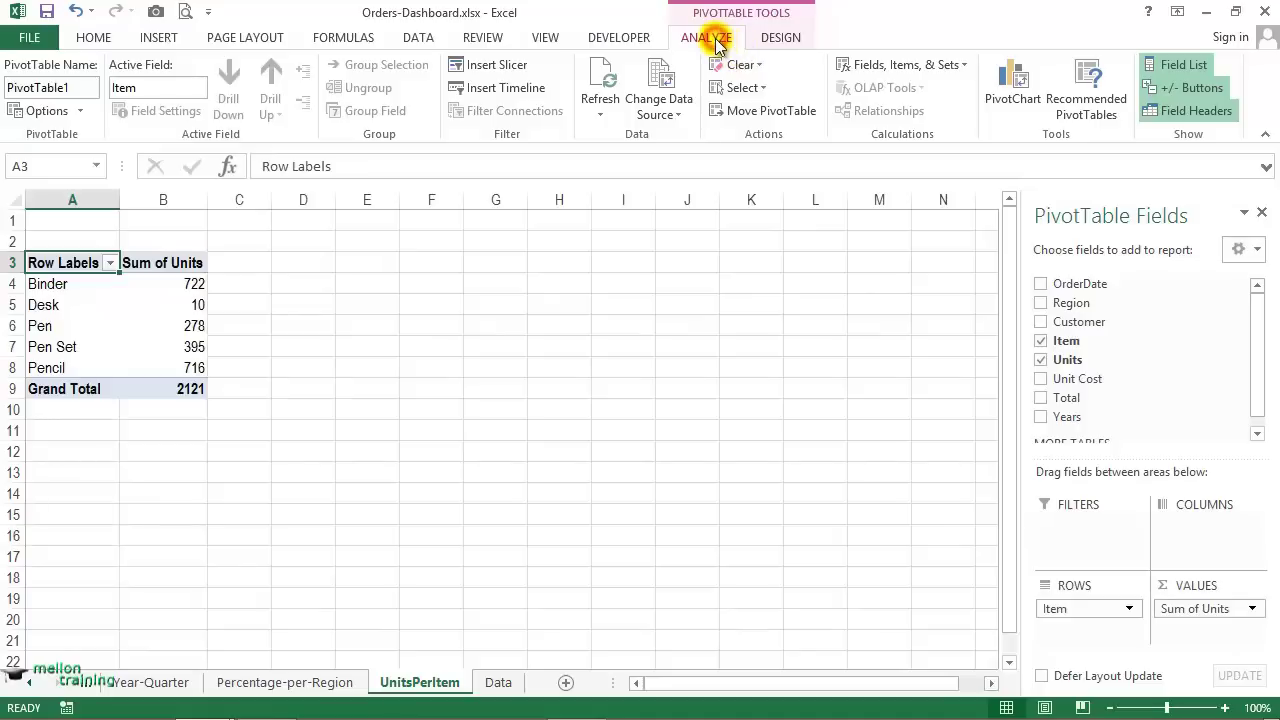
left_click(1015, 76)
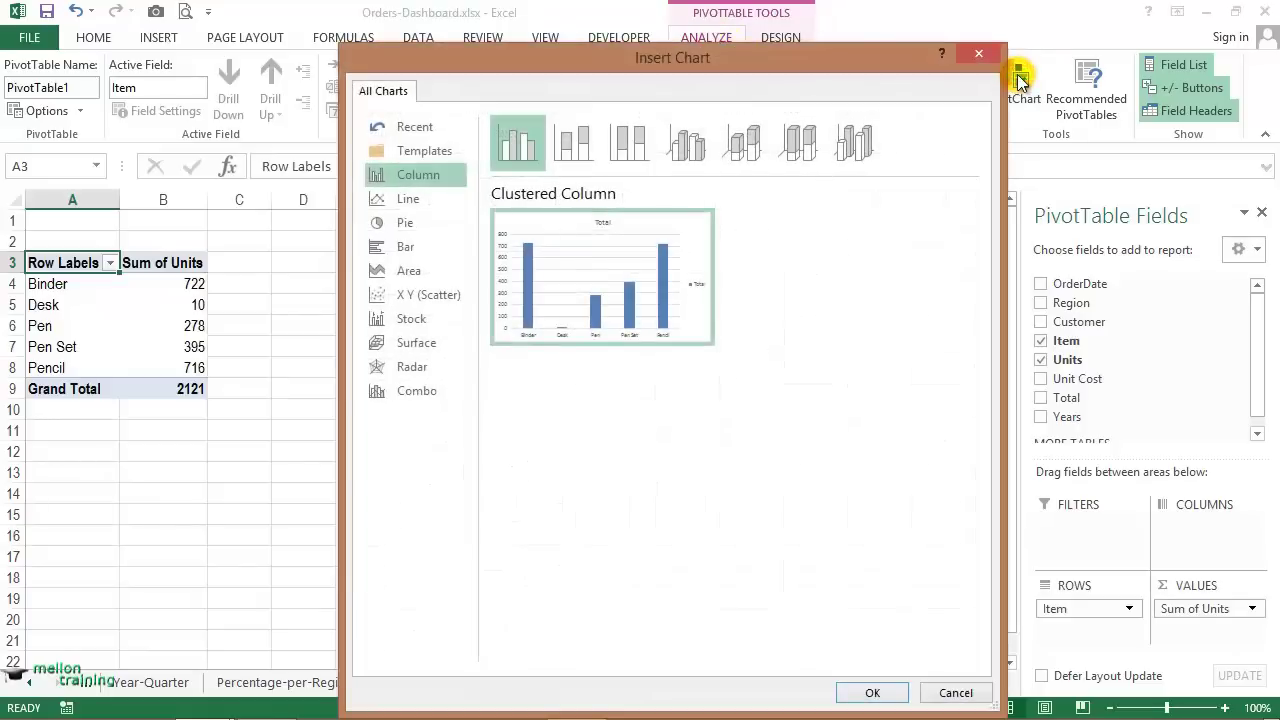
Insert a 3-D Clustered Column pivot chart and move it up beside the table.
left_click(692, 147)
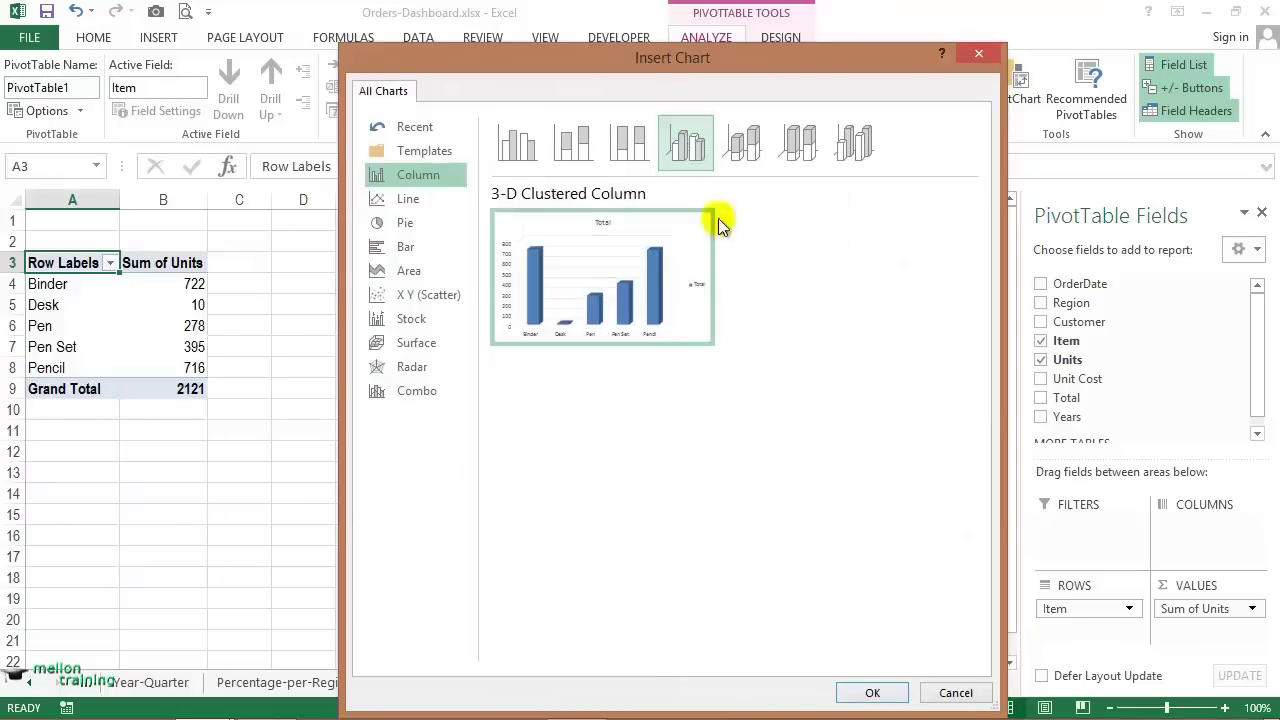
left_click(866, 691)
left_click_drag(577, 300, 529, 213)
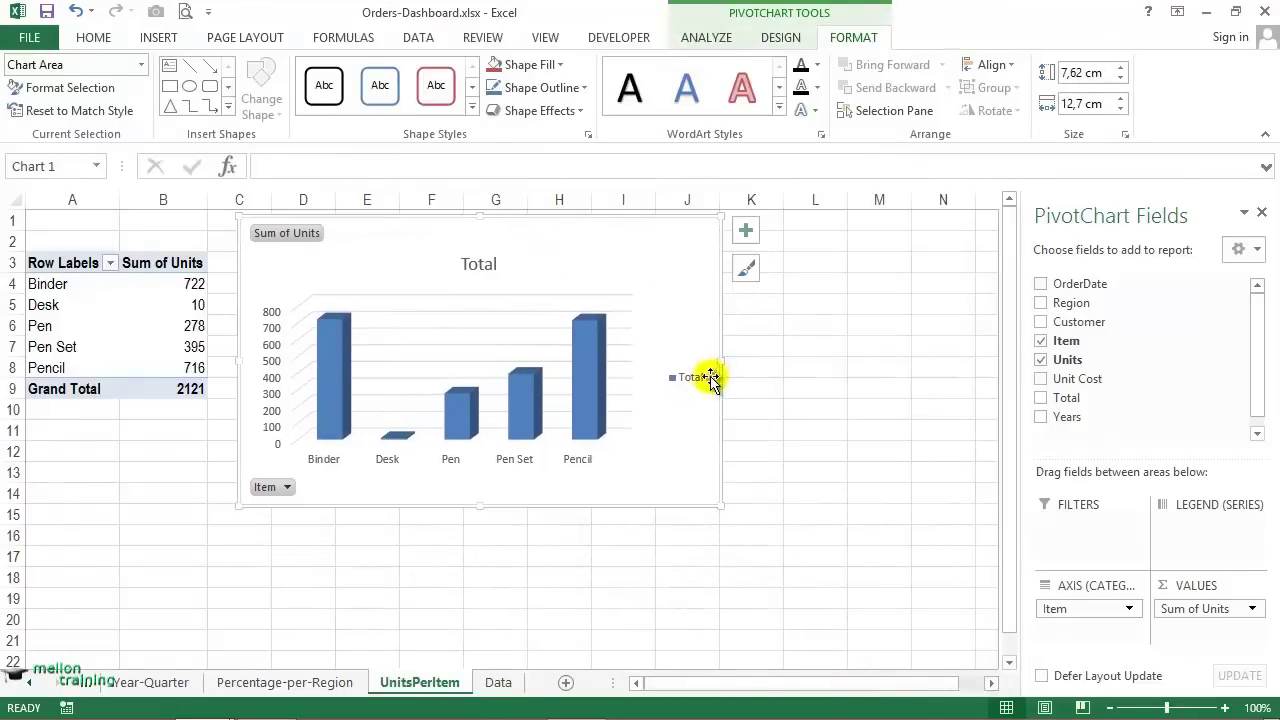
Delete the chart legend and hide all field buttons on the chart.
left_click(695, 382)
key("Delete")
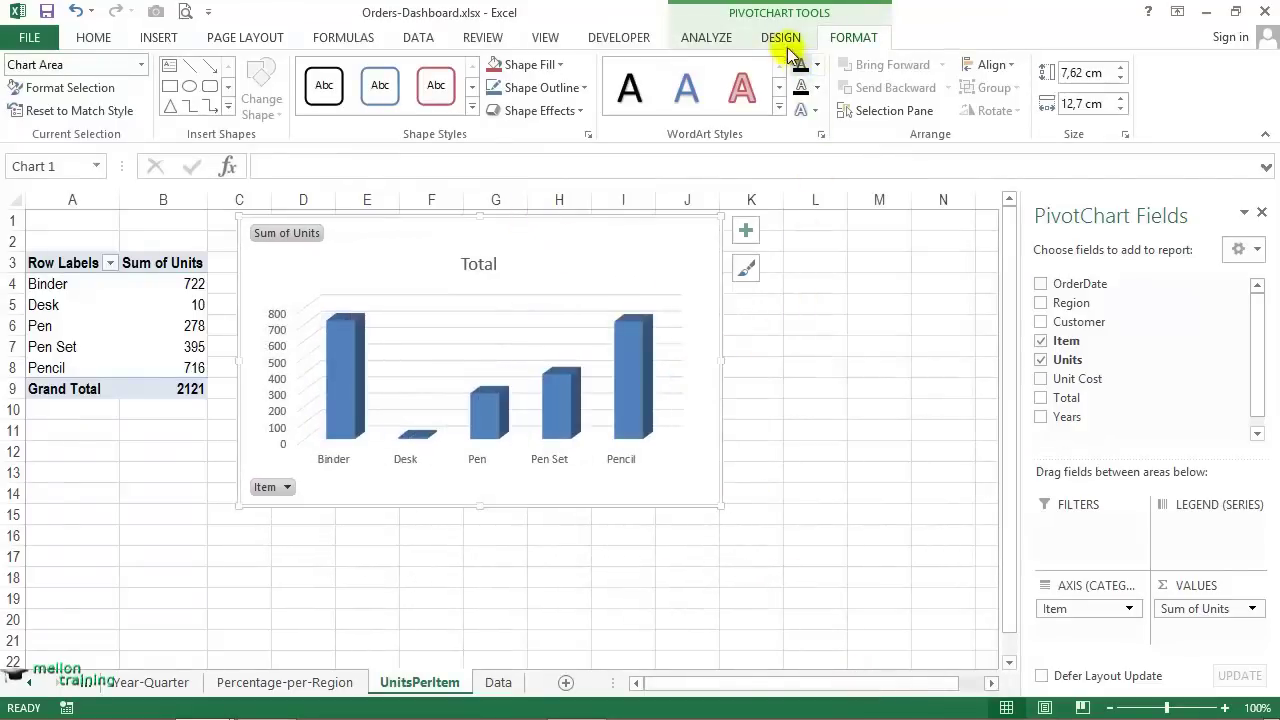
left_click(712, 38)
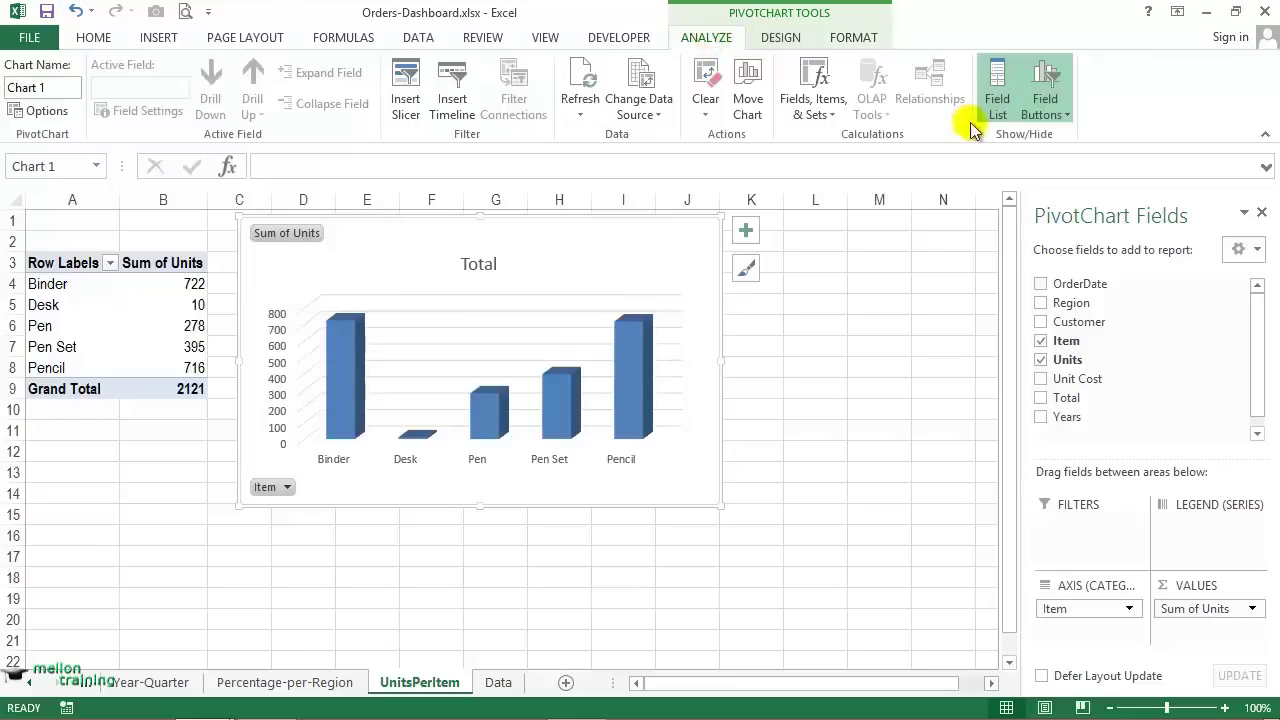
left_click(1069, 118)
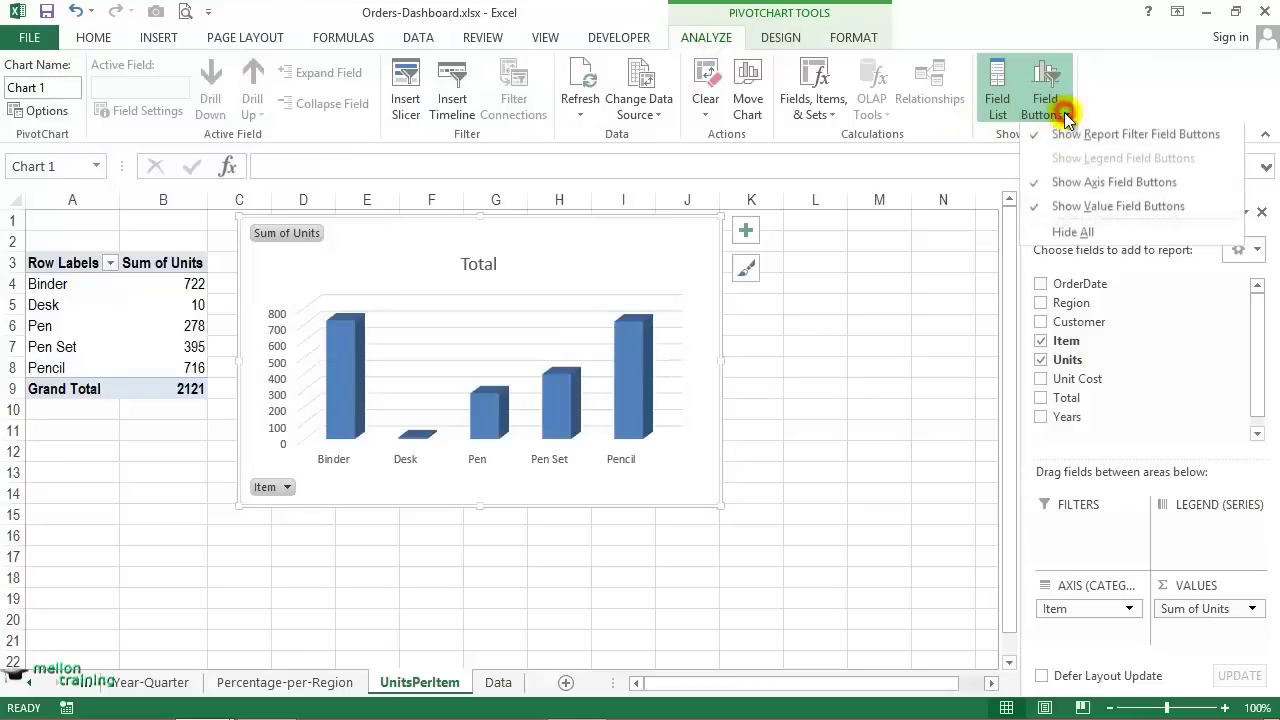
left_click(1065, 236)
Replace the 'Total' chart title with 'Units Per Item'.
left_click(479, 237)
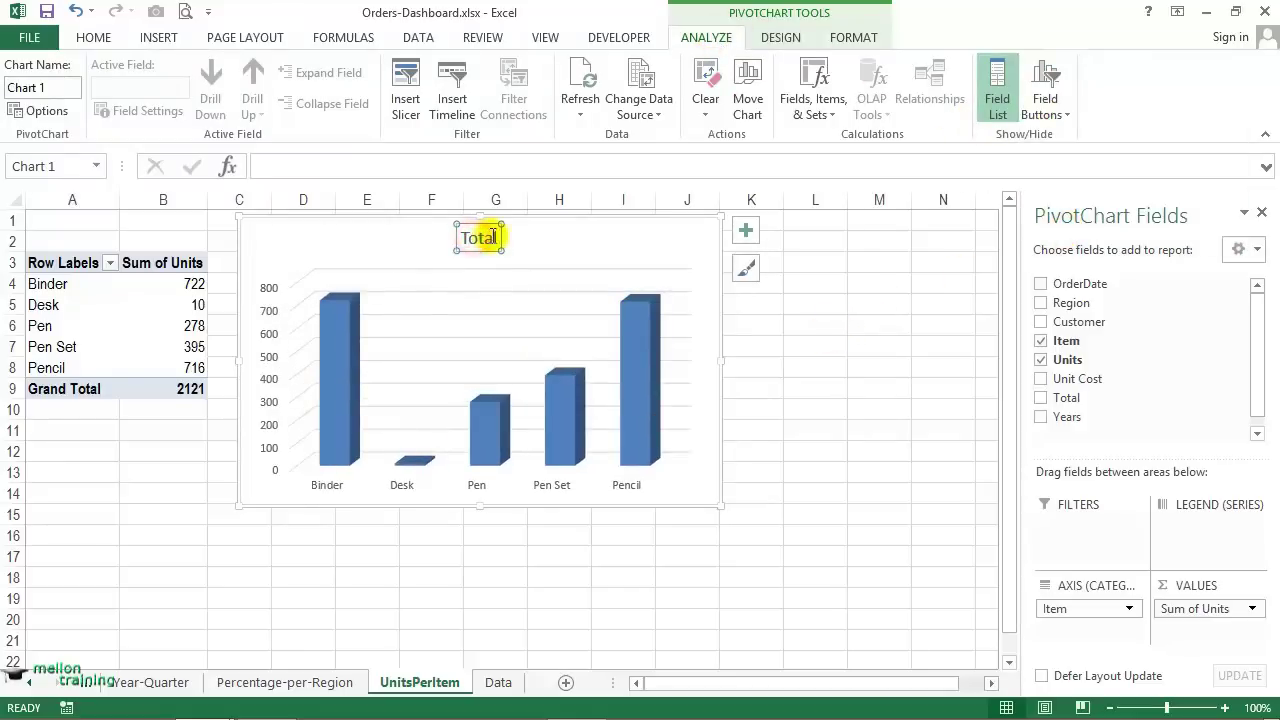
left_click(498, 236)
key("BackSpace")
key("BackSpace")
key("BackSpace")
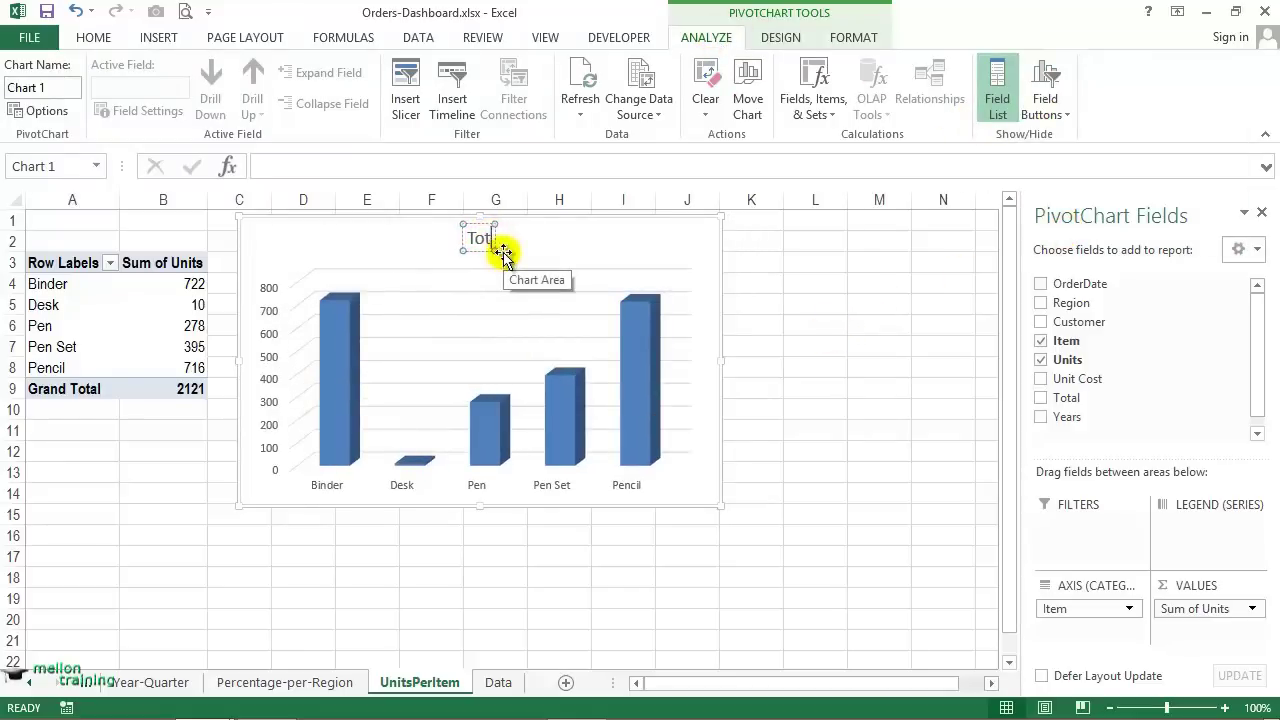
type("Units Per Item")
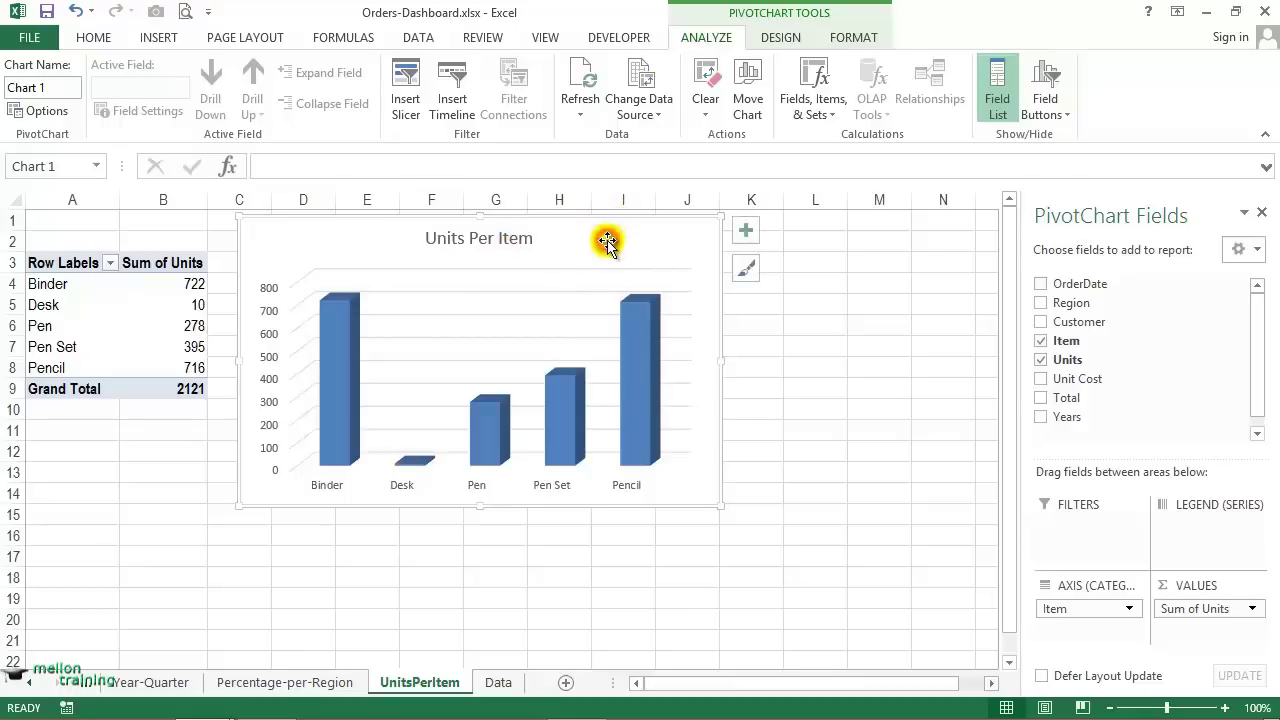
left_click(780, 37)
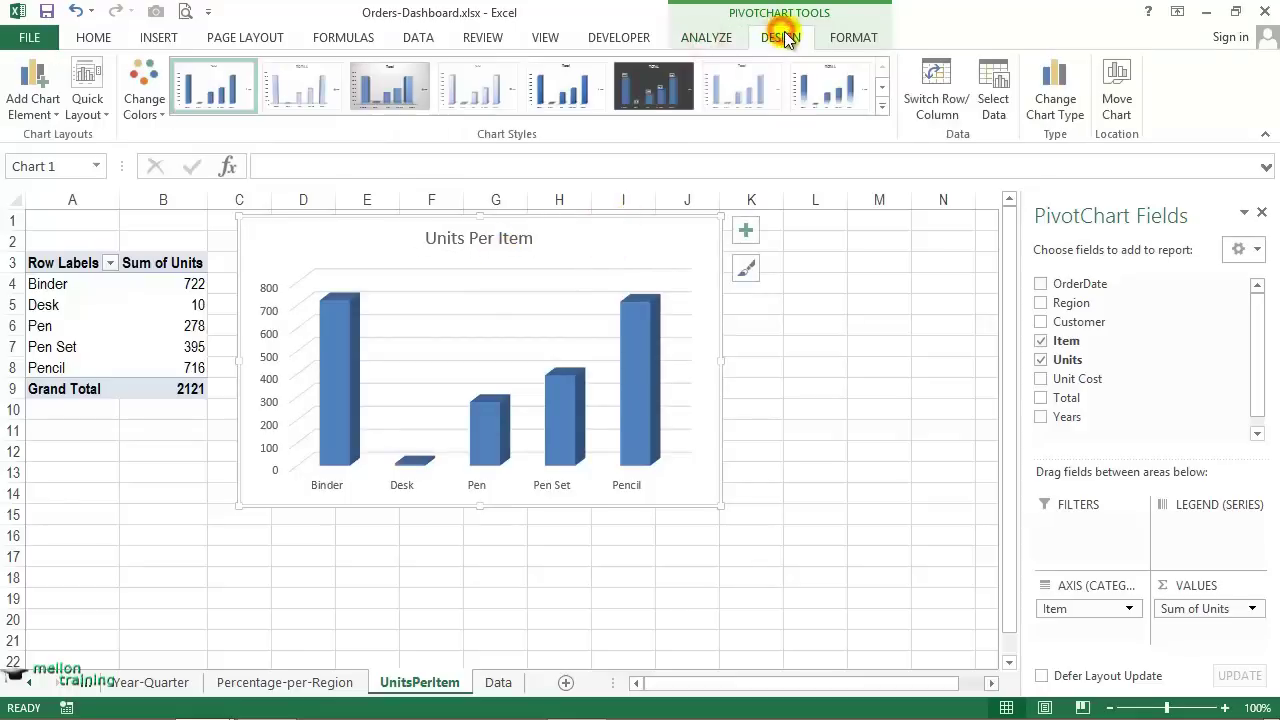
Move the Units Per Item chart onto the Dashboard sheet as an object.
left_click(1118, 92)
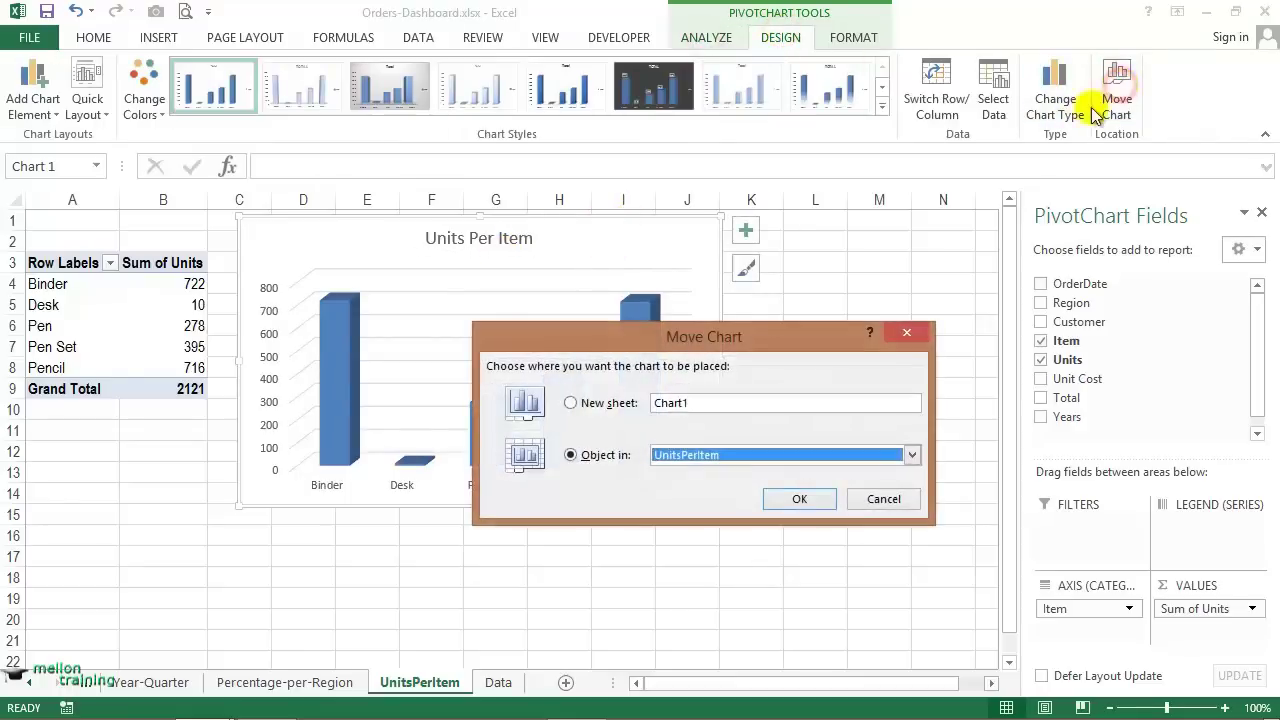
left_click(913, 457)
left_click(694, 473)
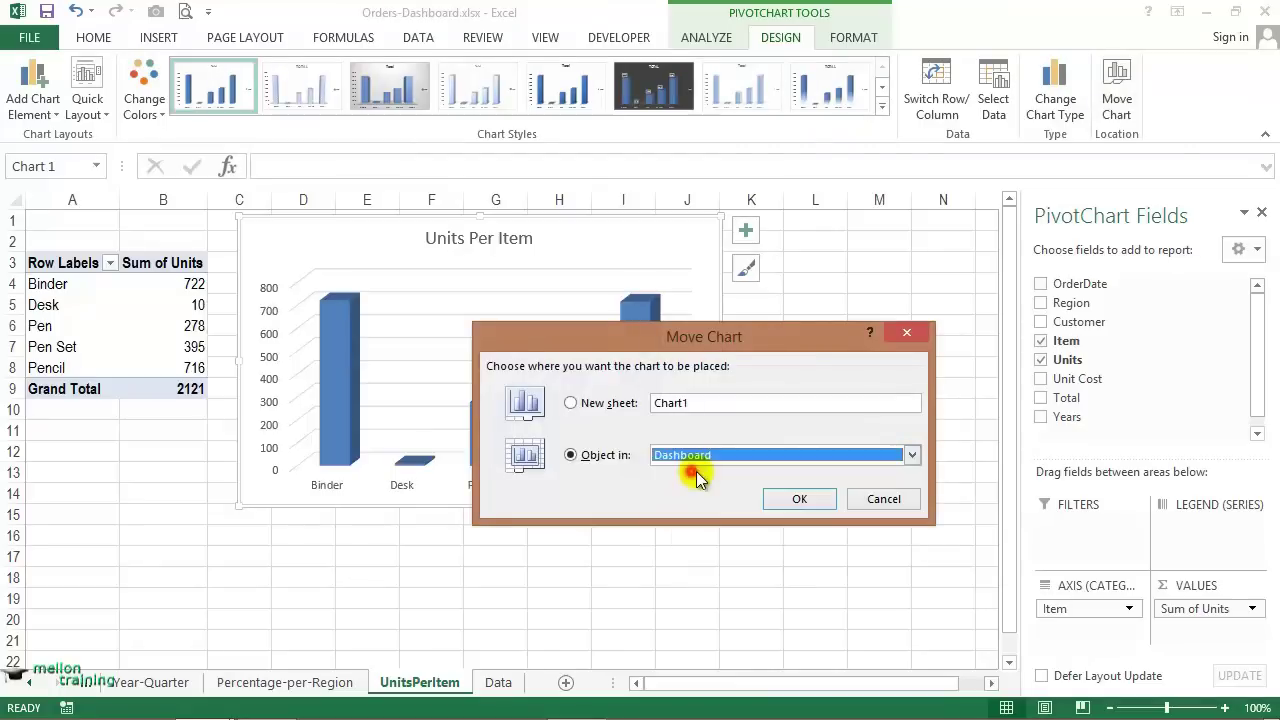
left_click(799, 497)
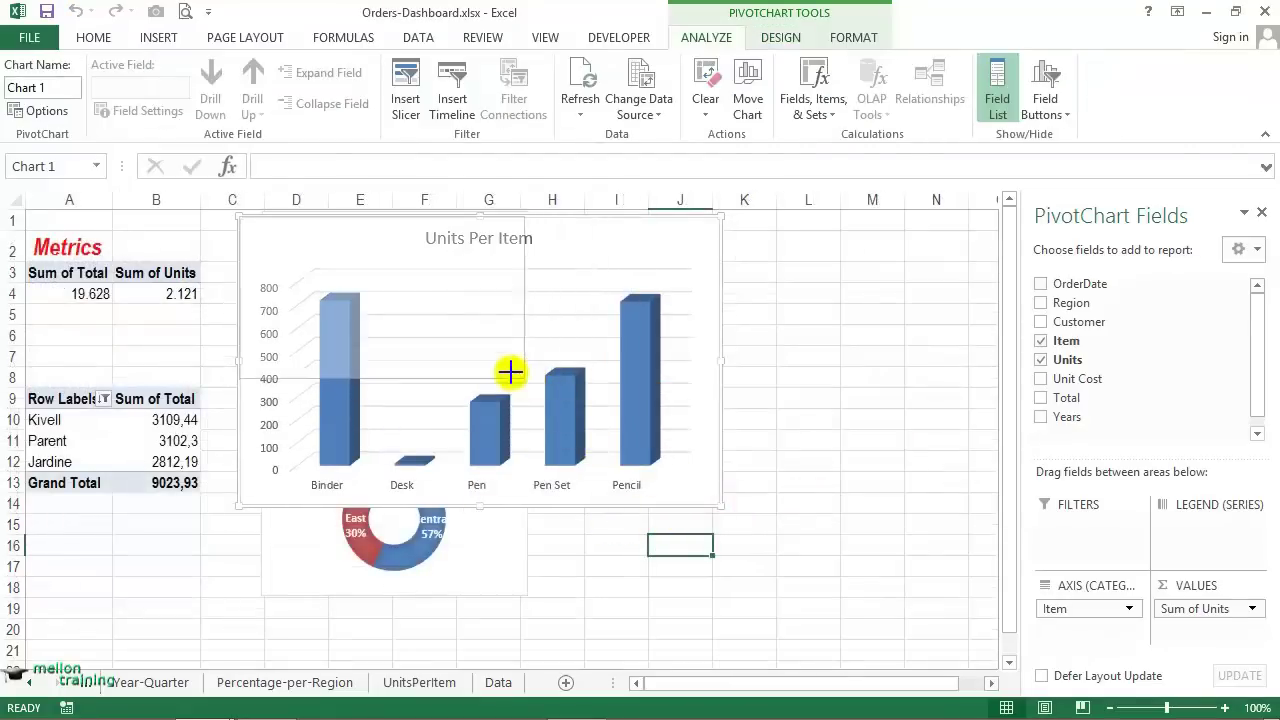
Shrink the chart and place it right of the Year/Quarter chart.
left_click_drag(722, 503, 515, 375)
left_click_drag(416, 226, 733, 214)
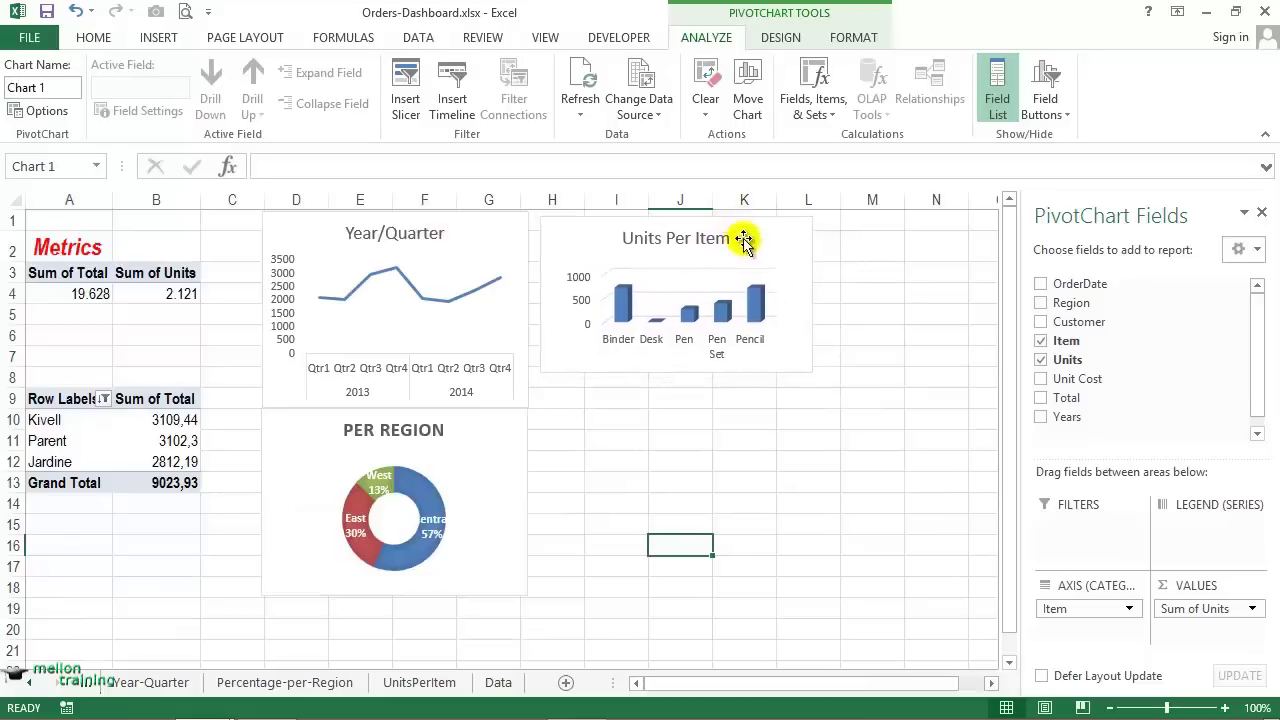
left_click_drag(817, 375, 835, 409)
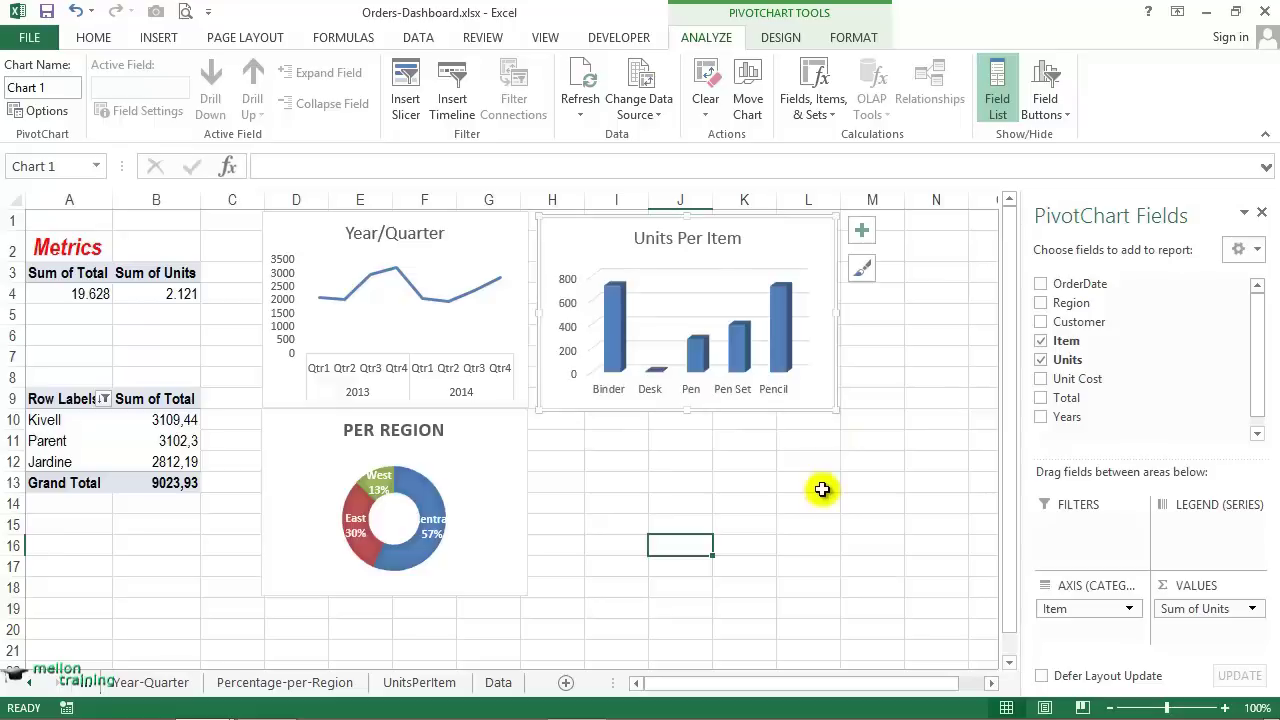
left_click(822, 489)
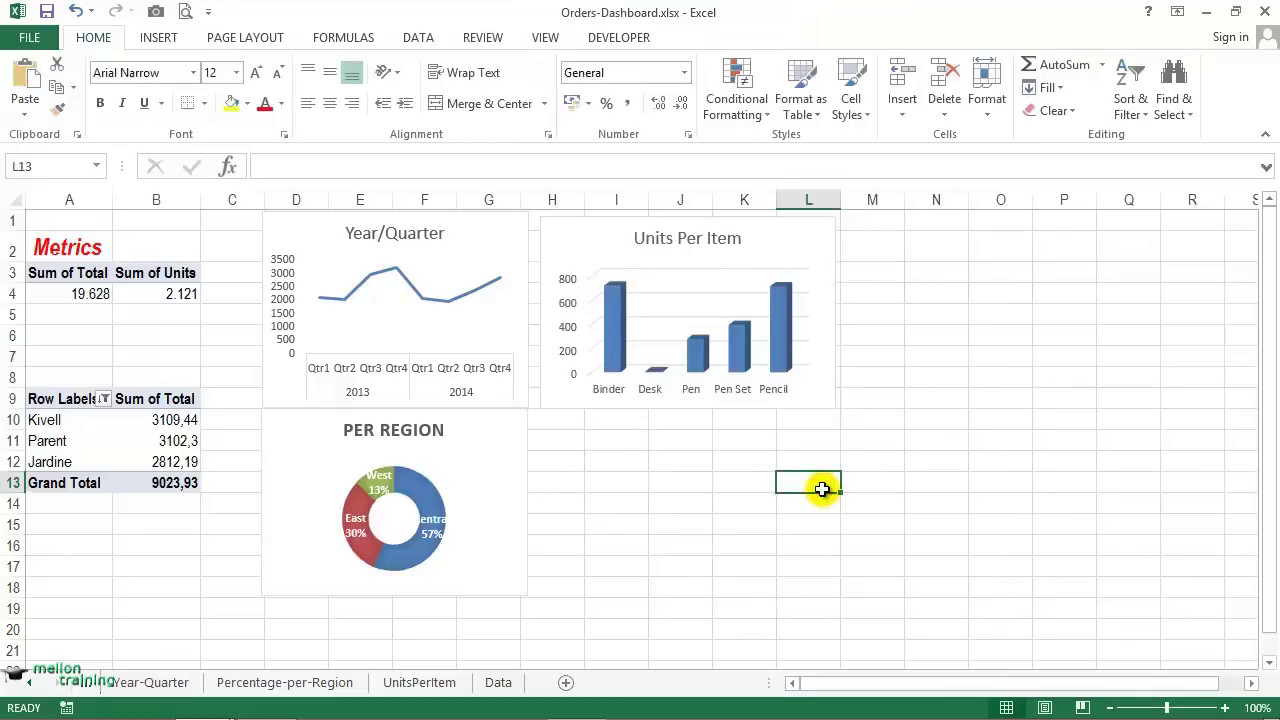
Insert Region, Customer and Years slicers for the customer totals PivotTable.
left_click(44, 420)
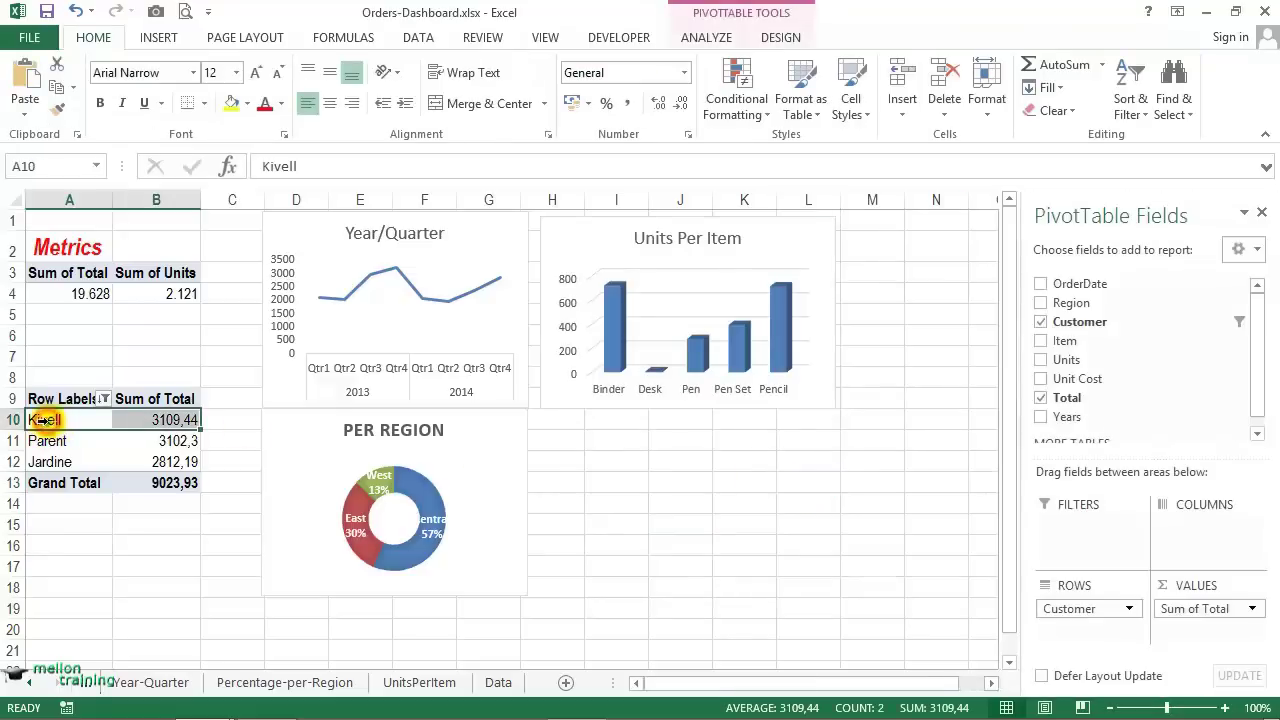
left_click(707, 37)
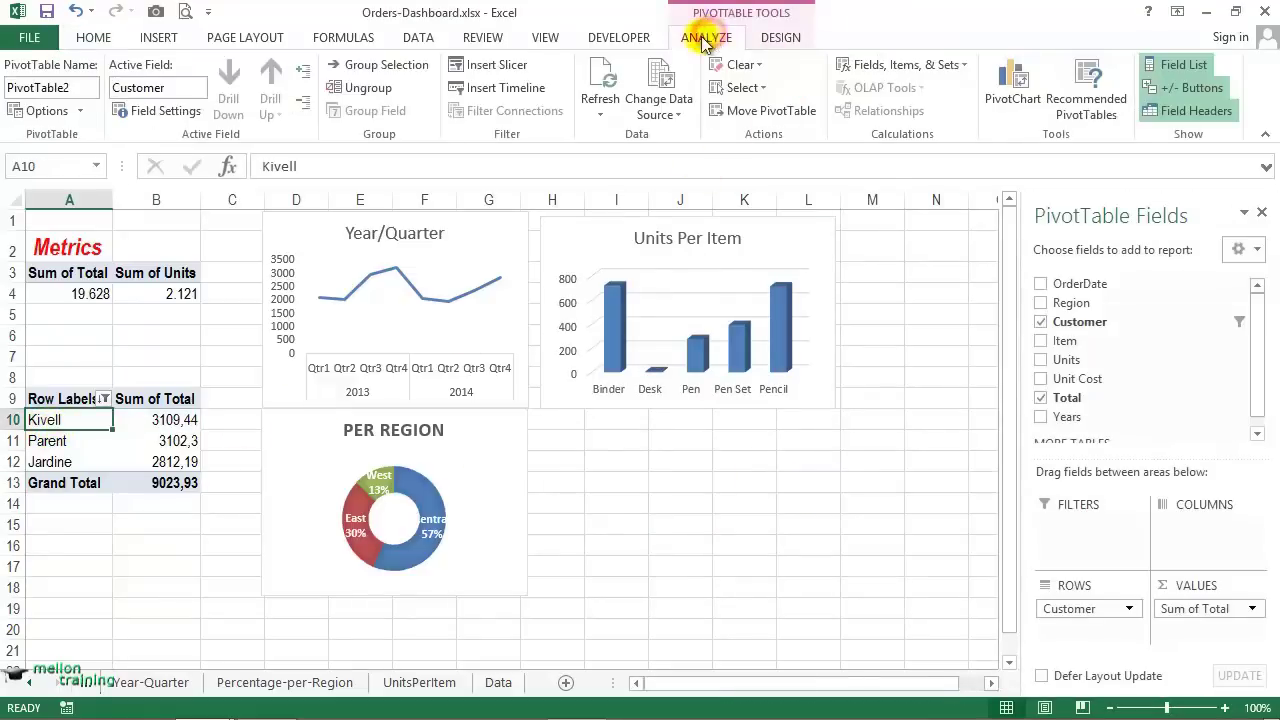
left_click(505, 68)
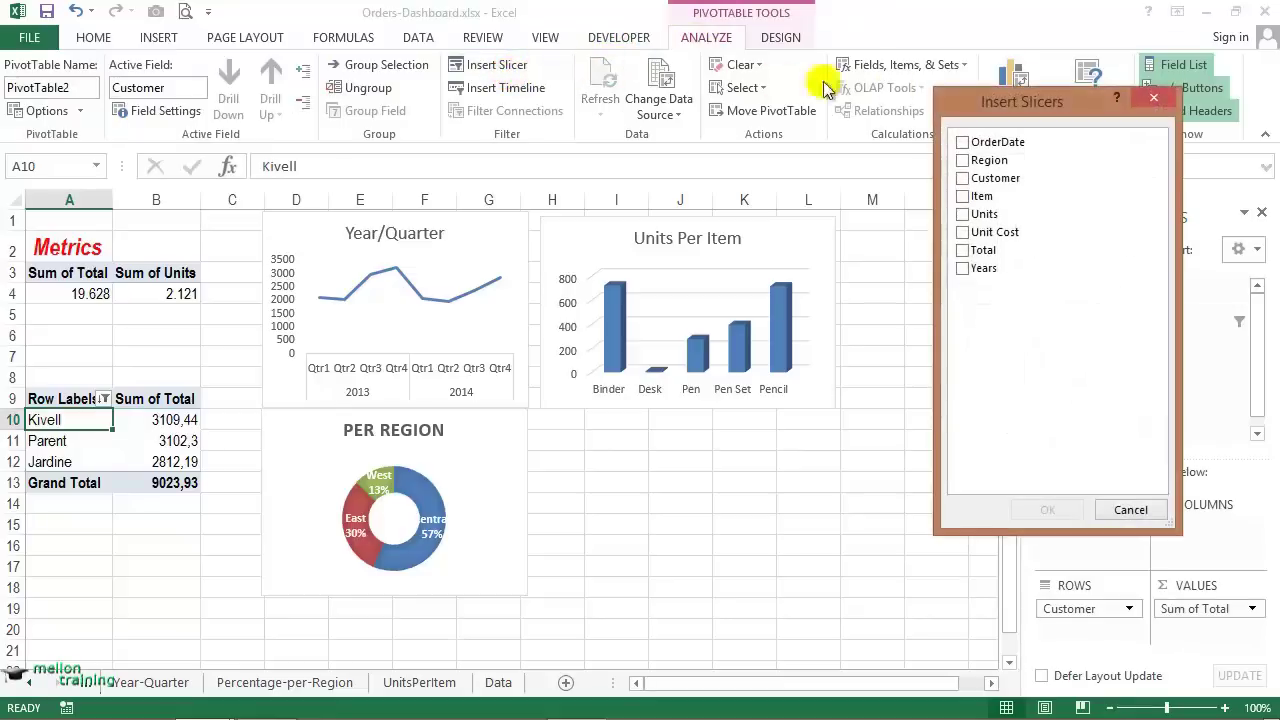
left_click_drag(1022, 105, 521, 170)
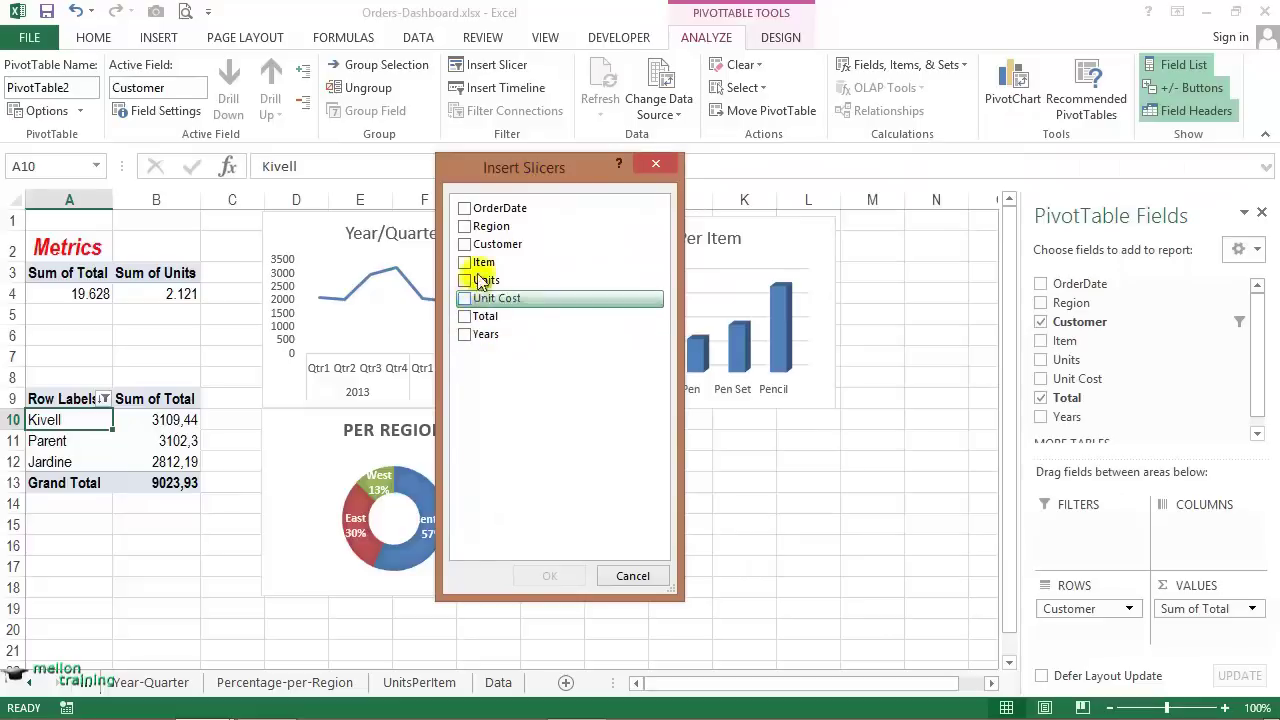
left_click(465, 226)
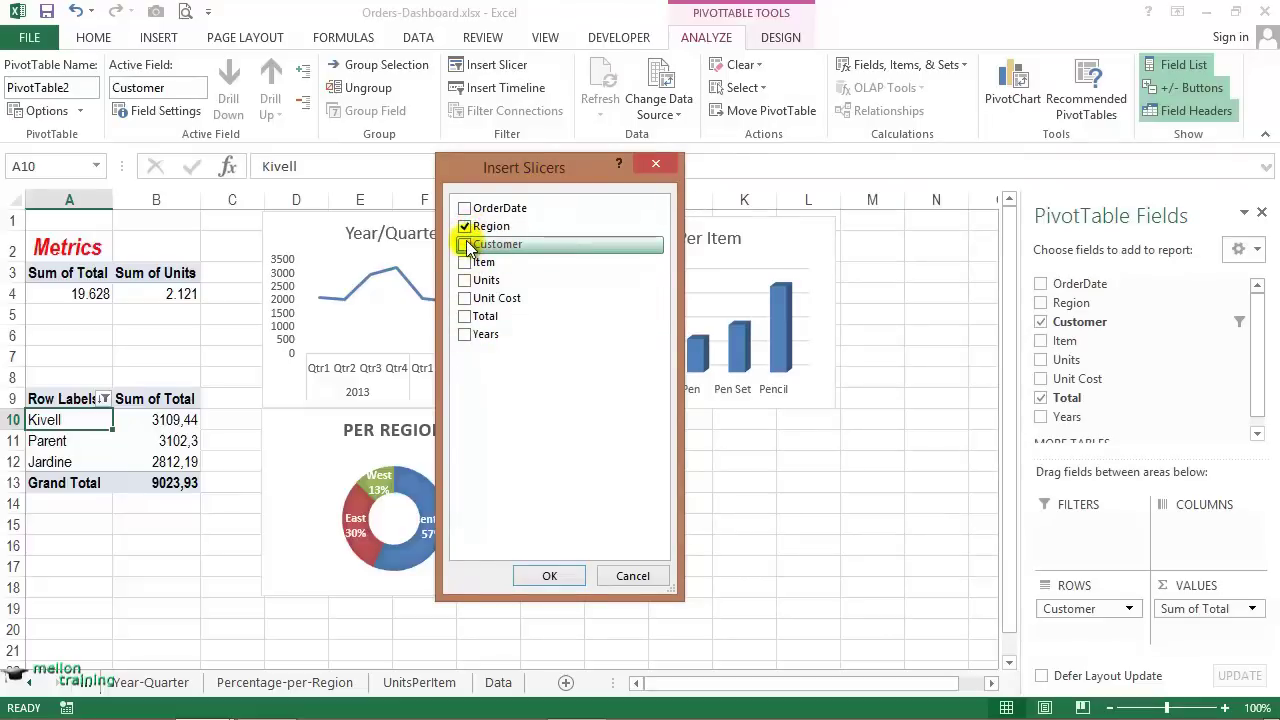
left_click(464, 334)
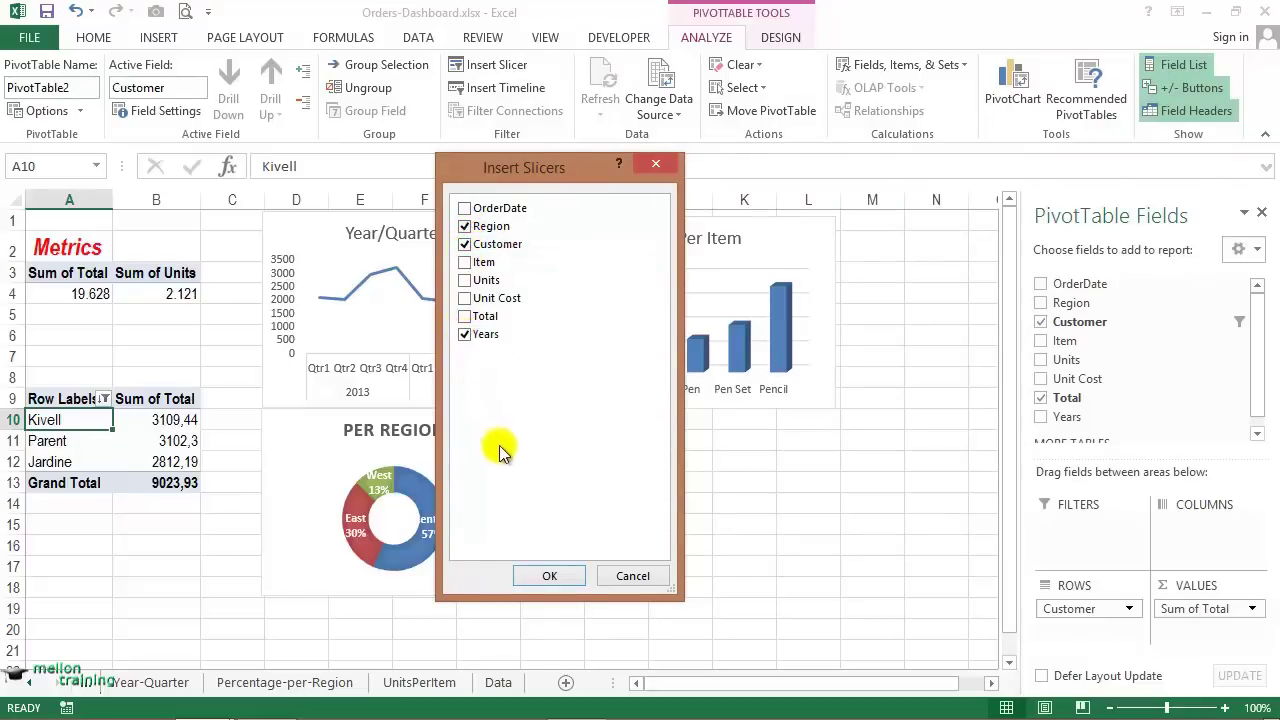
left_click(558, 574)
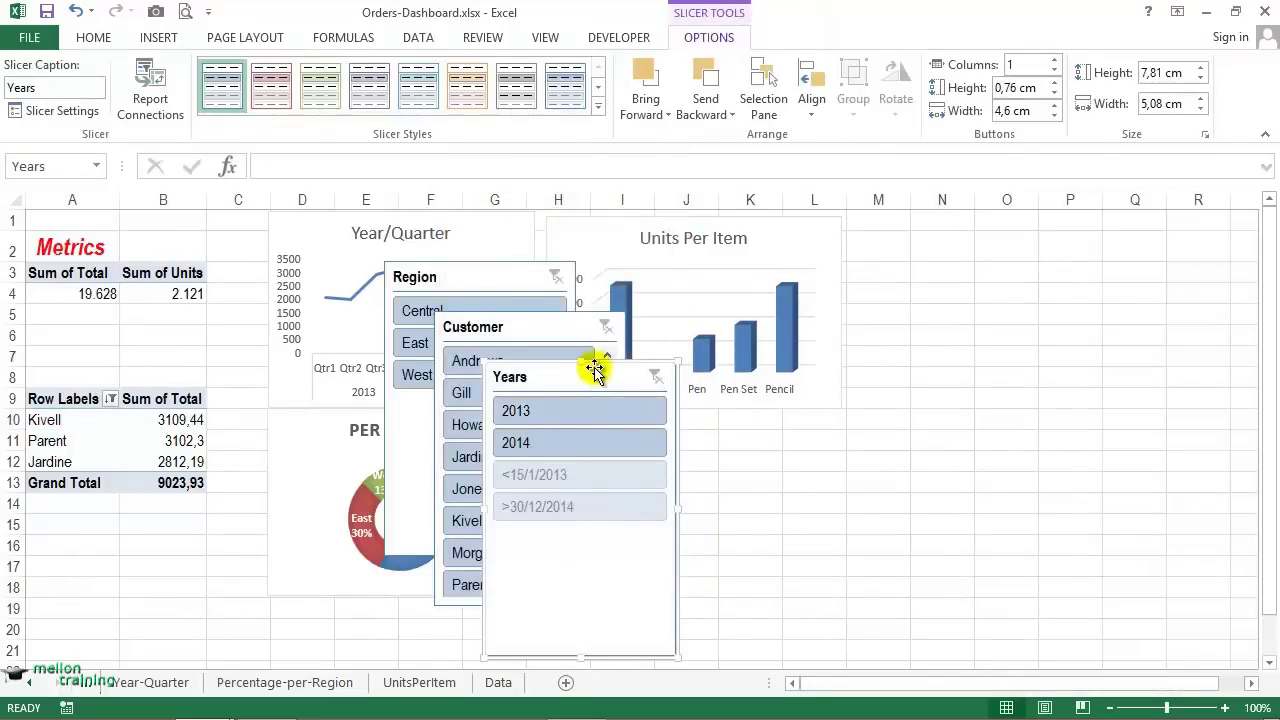
Spread the three slicers out side by side and set each to two button columns.
left_click_drag(594, 367, 969, 236)
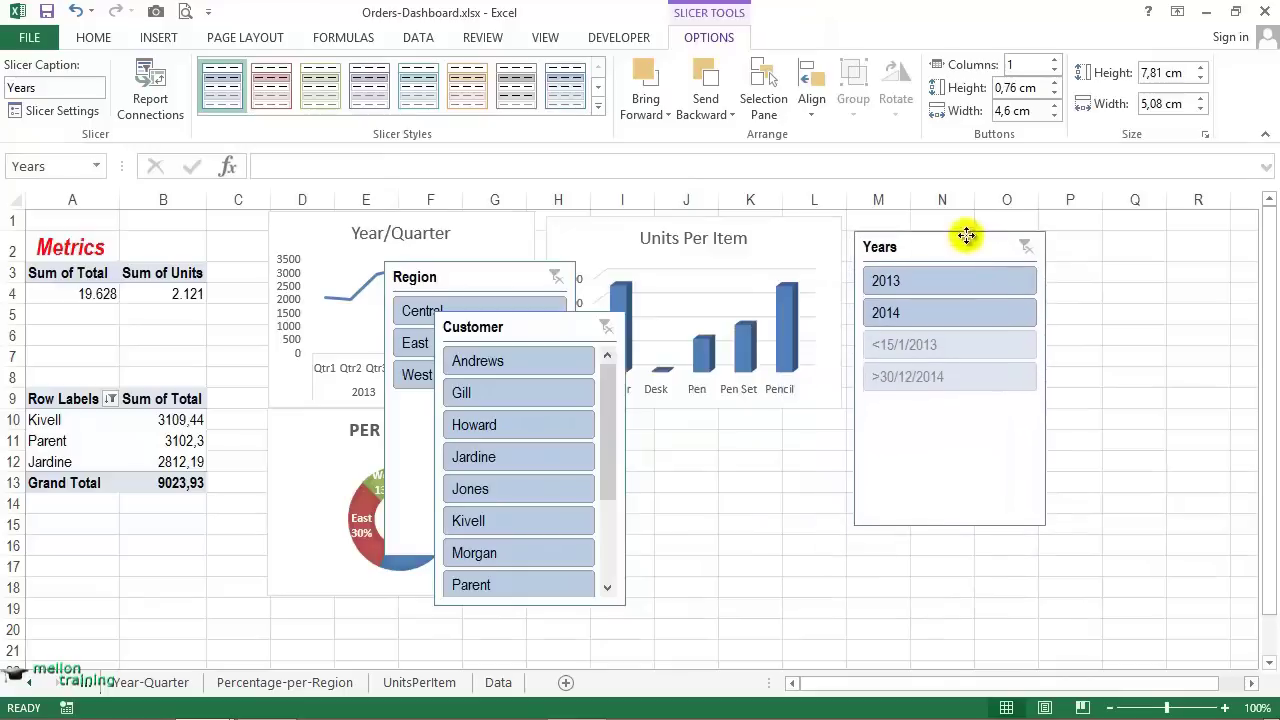
left_click_drag(523, 317, 727, 251)
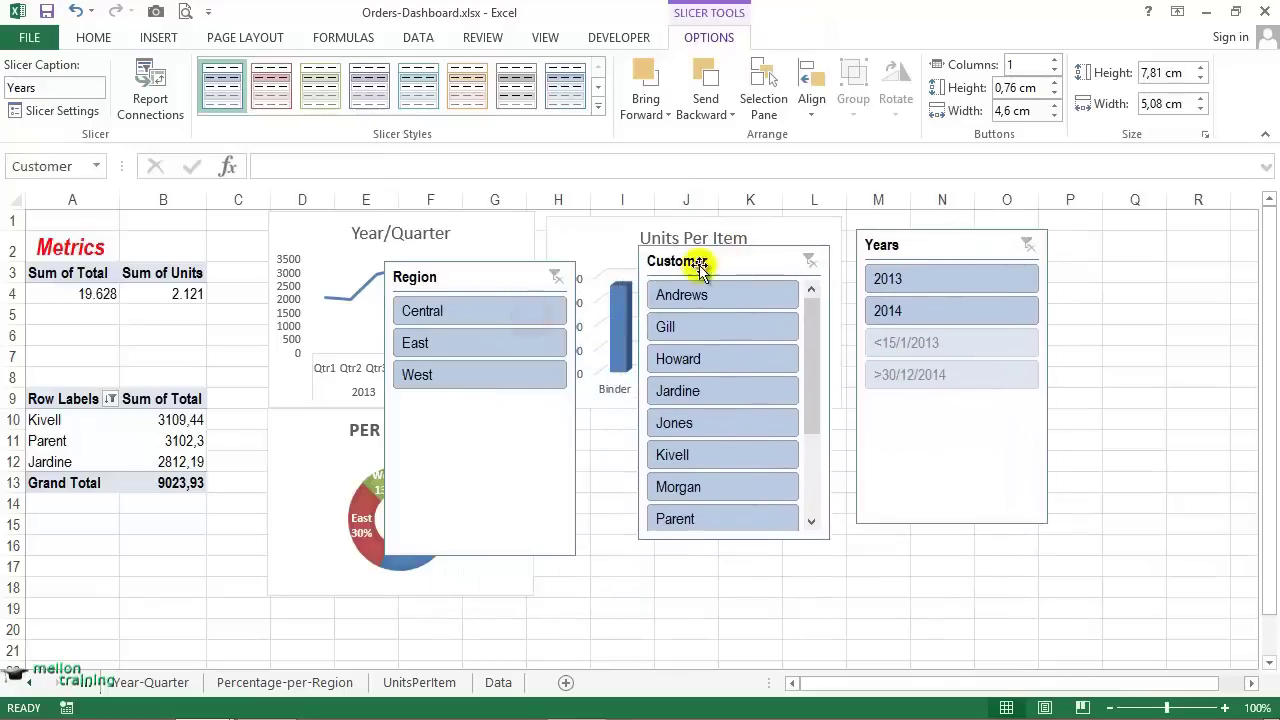
left_click_drag(477, 280, 528, 251)
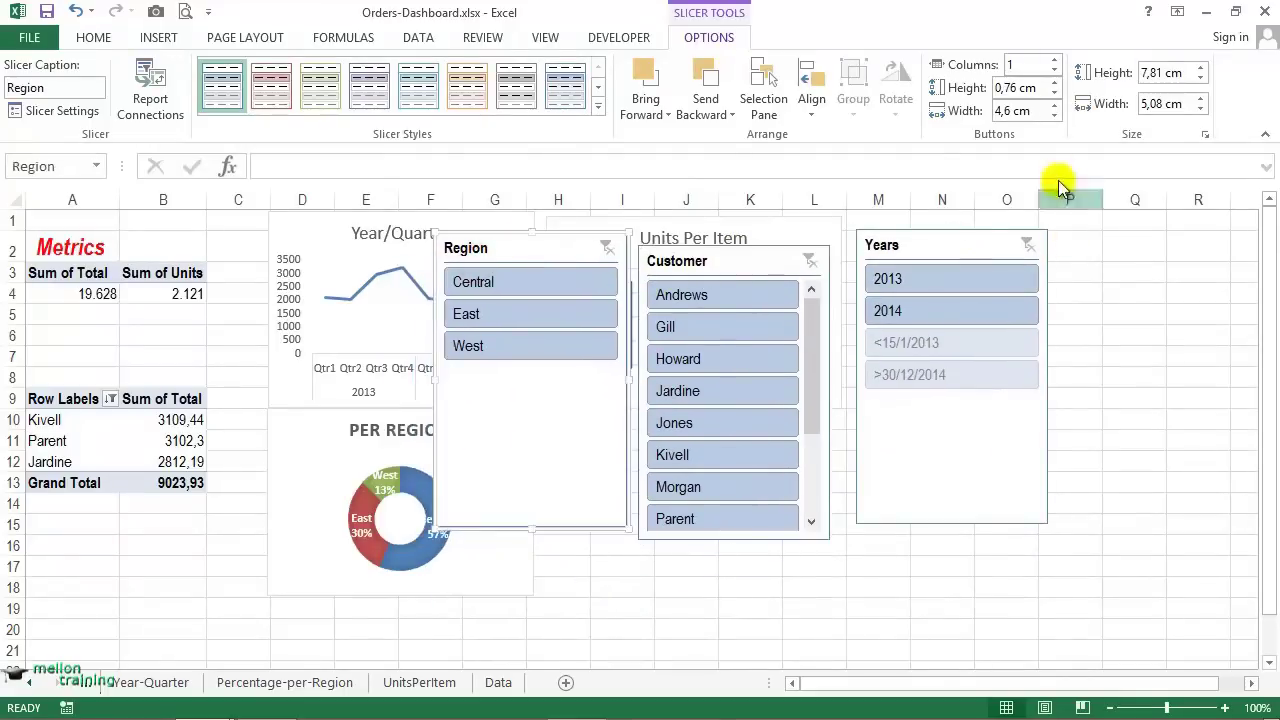
left_click(1054, 60)
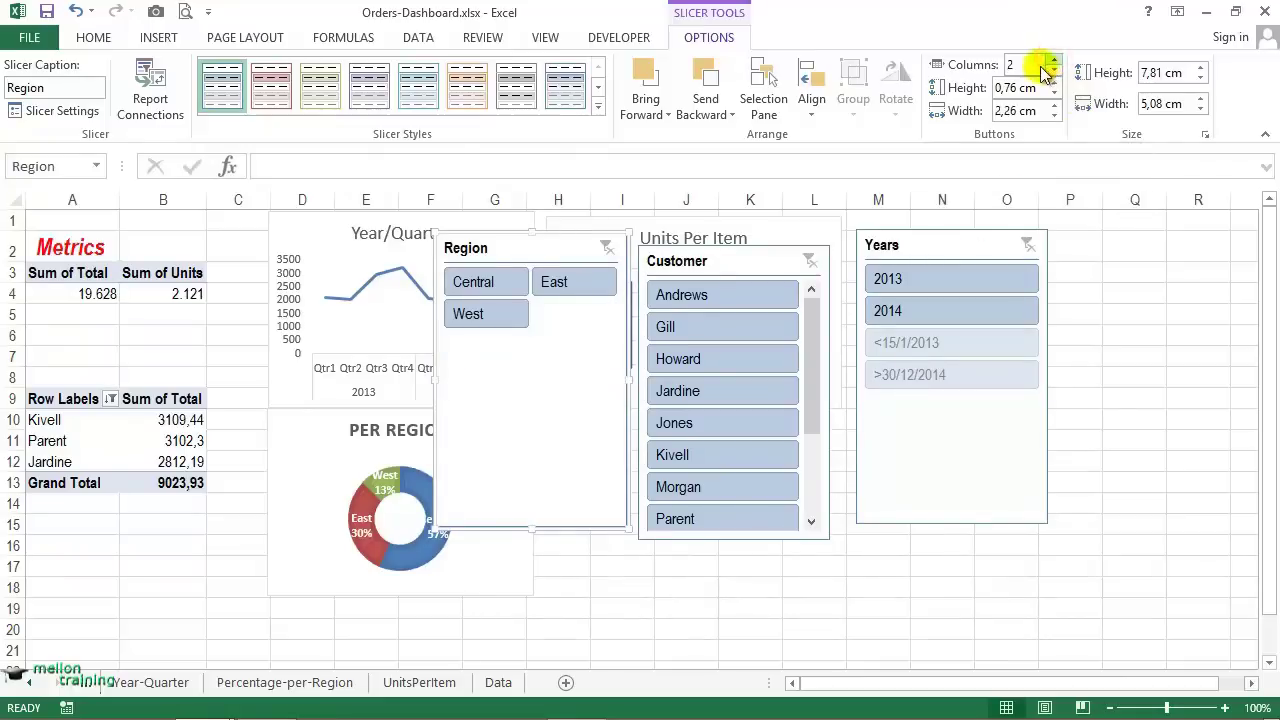
left_click(775, 252)
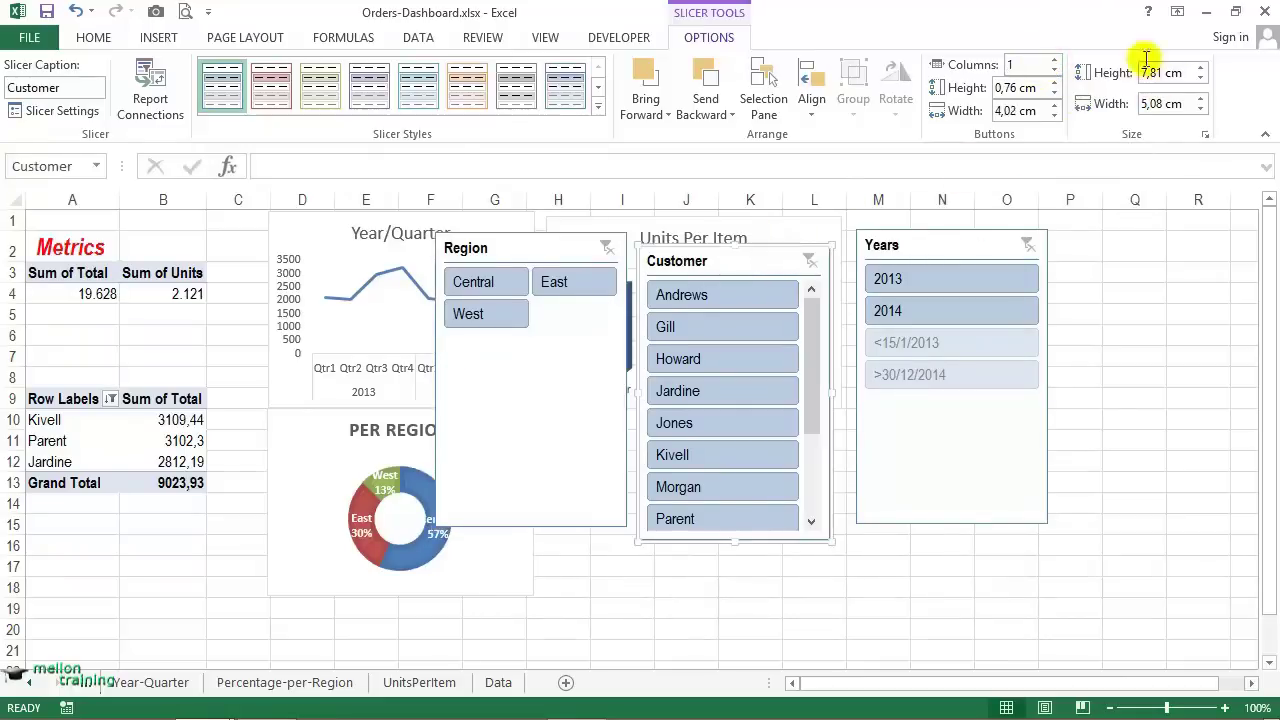
left_click(1054, 60)
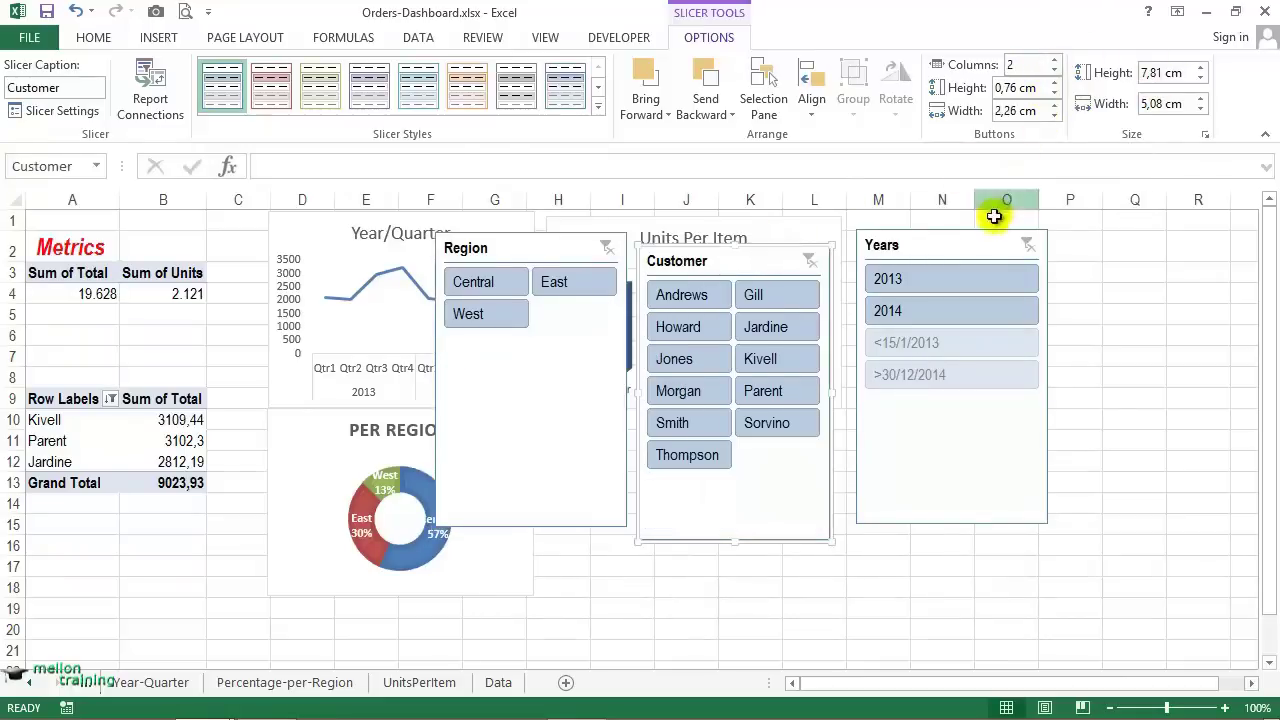
left_click(984, 238)
left_click(1054, 60)
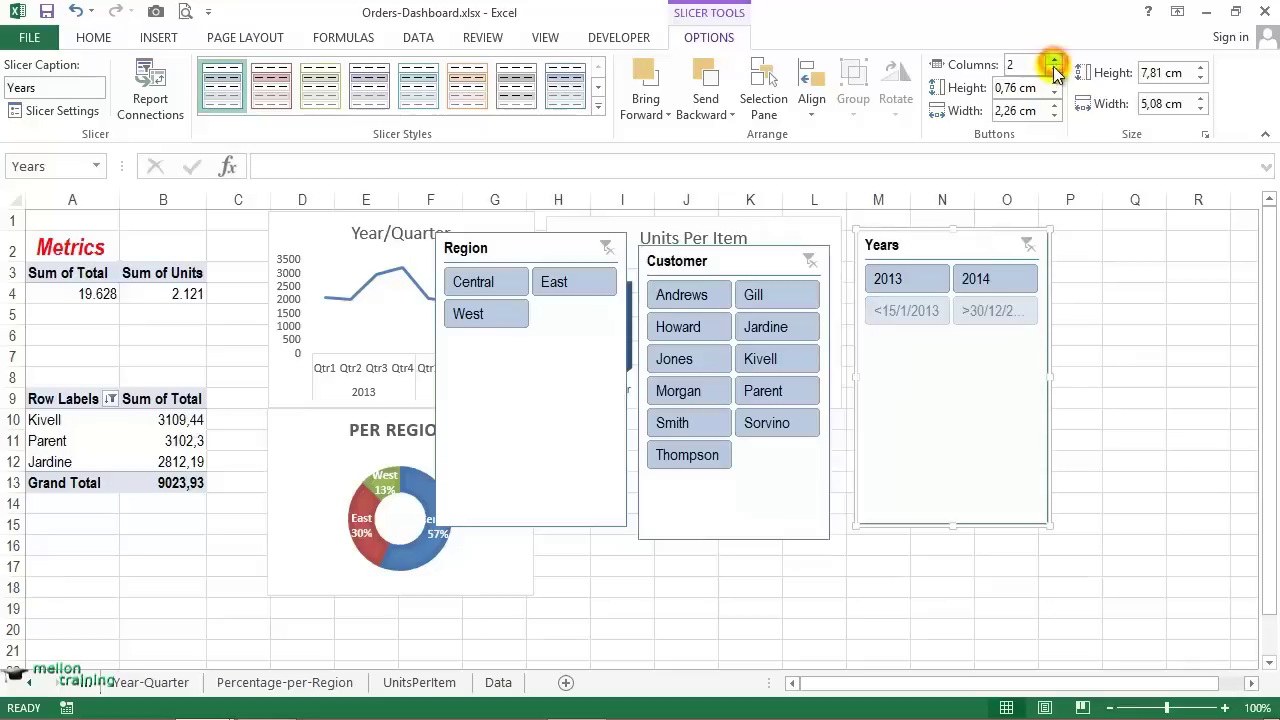
Shorten the Years and Region slicers and place Region below Years.
left_click_drag(952, 524, 953, 338)
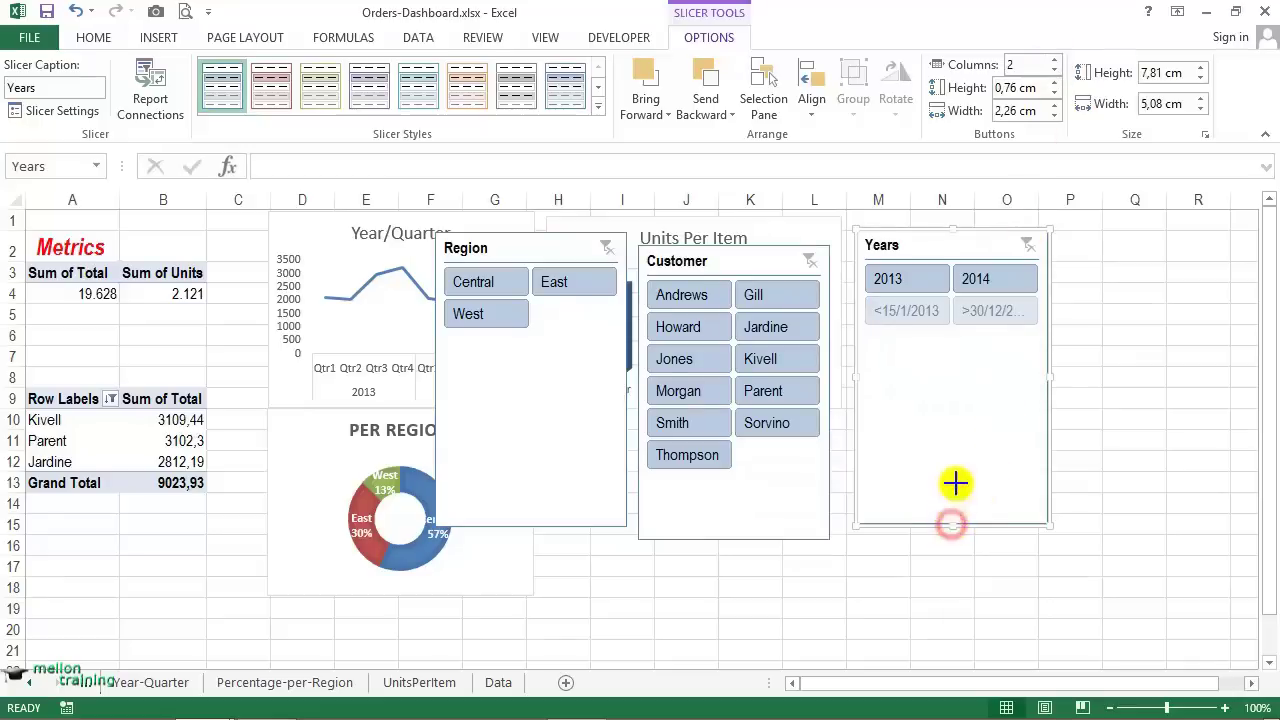
left_click_drag(925, 228, 922, 218)
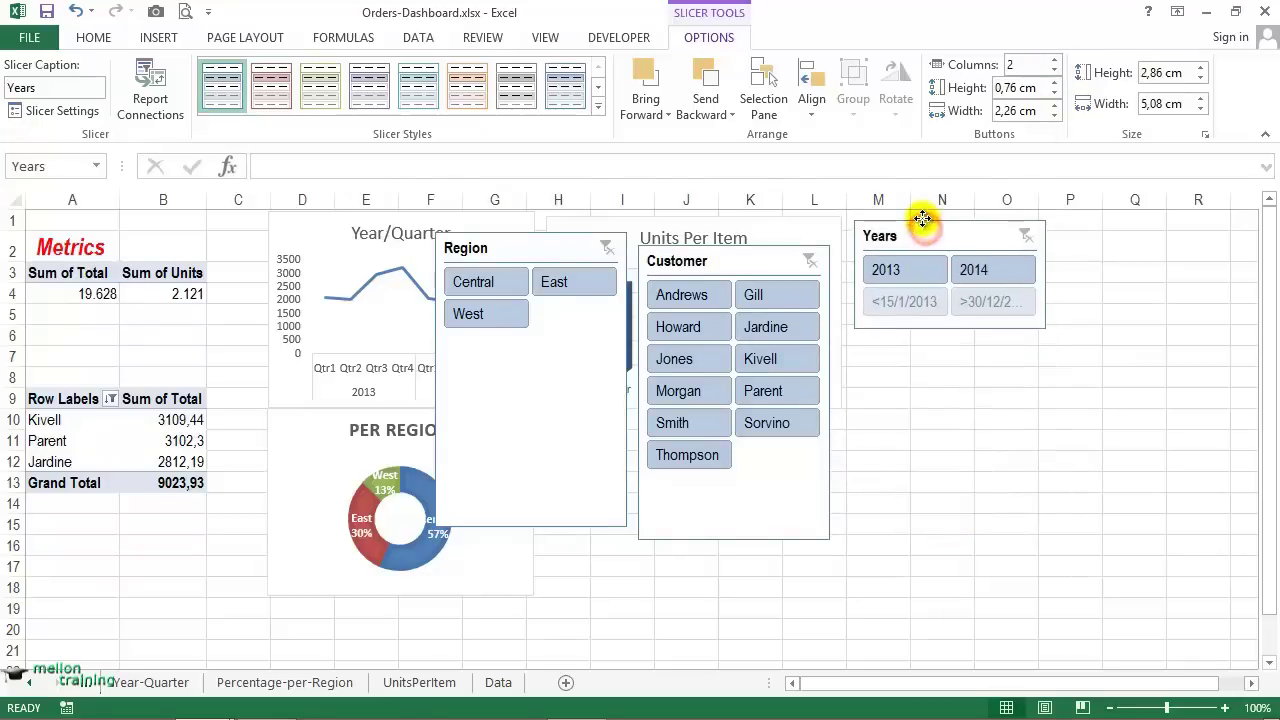
left_click(535, 243)
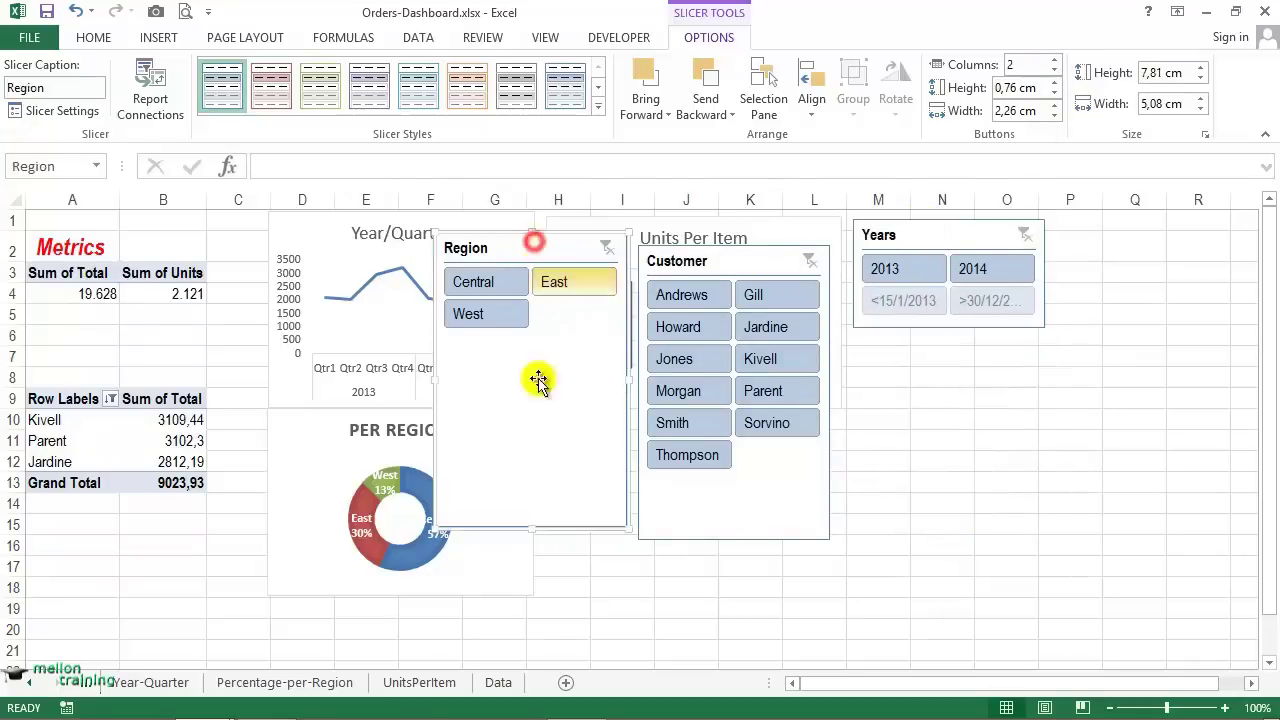
left_click_drag(530, 510, 530, 342)
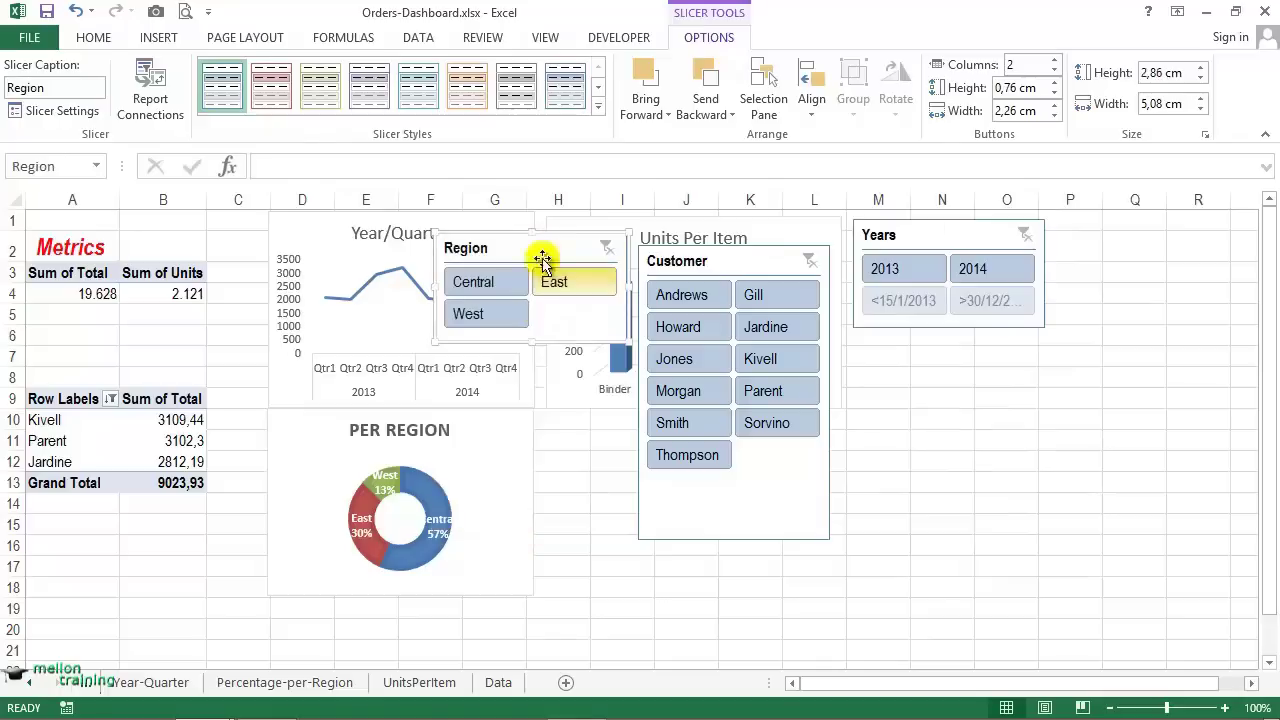
left_click_drag(543, 249, 963, 344)
Give the Customer slicer five columns, widen it and place it below the charts.
left_click_drag(745, 250, 669, 353)
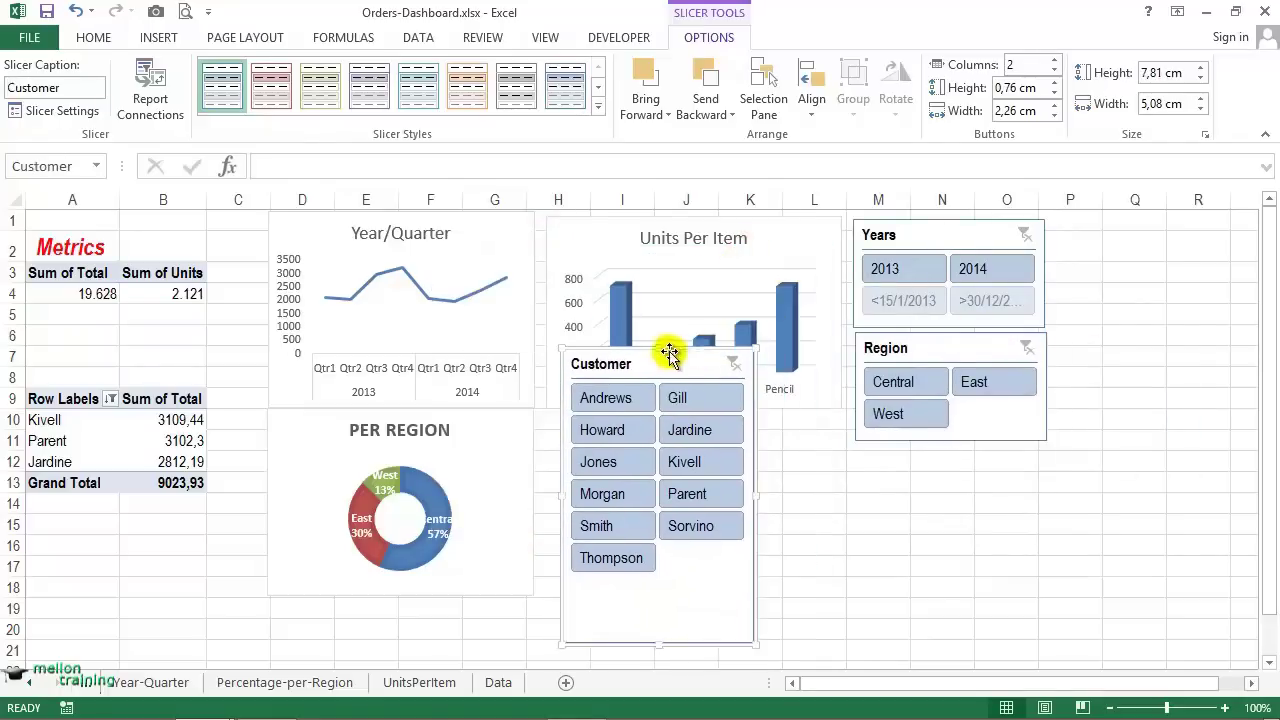
left_click(1053, 60)
left_click(1053, 60)
left_click(1053, 60)
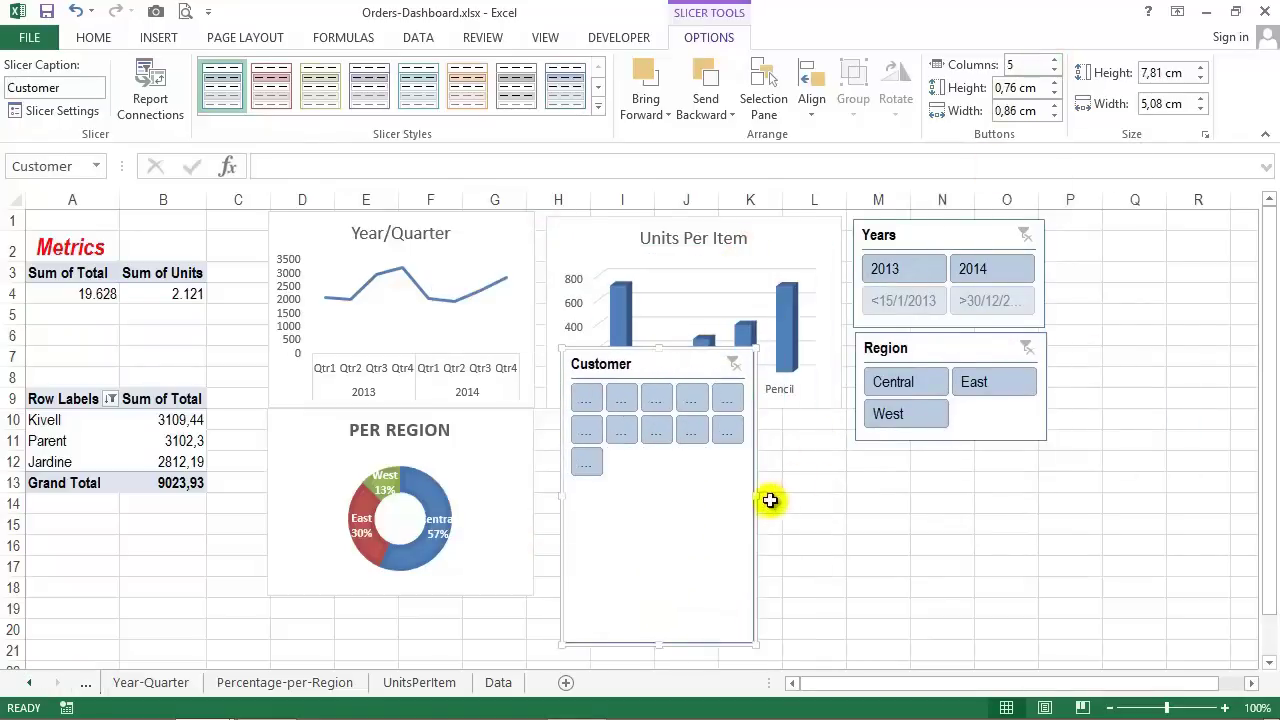
left_click_drag(758, 494, 1026, 487)
left_click_drag(790, 644, 800, 493)
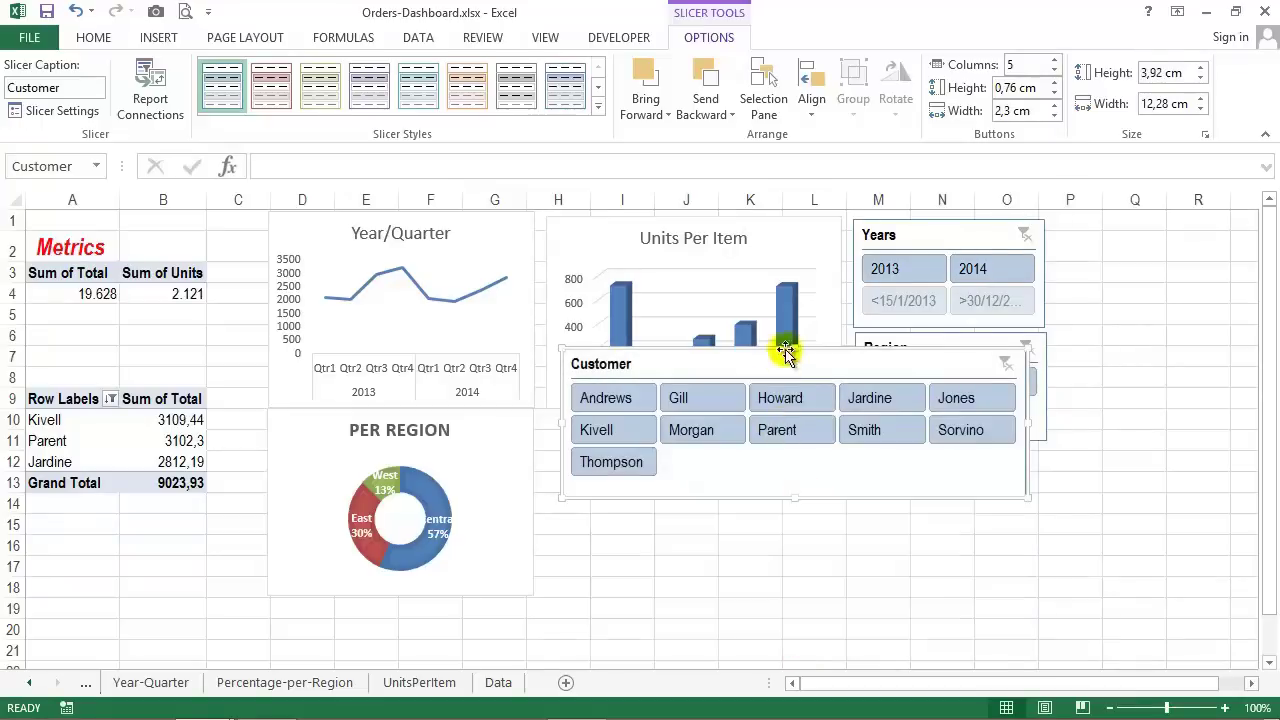
mouse_move(786, 346)
left_mouse_down()
mouse_move(802, 454)
mouse_move(816, 444)
left_mouse_up()
key("Tab")
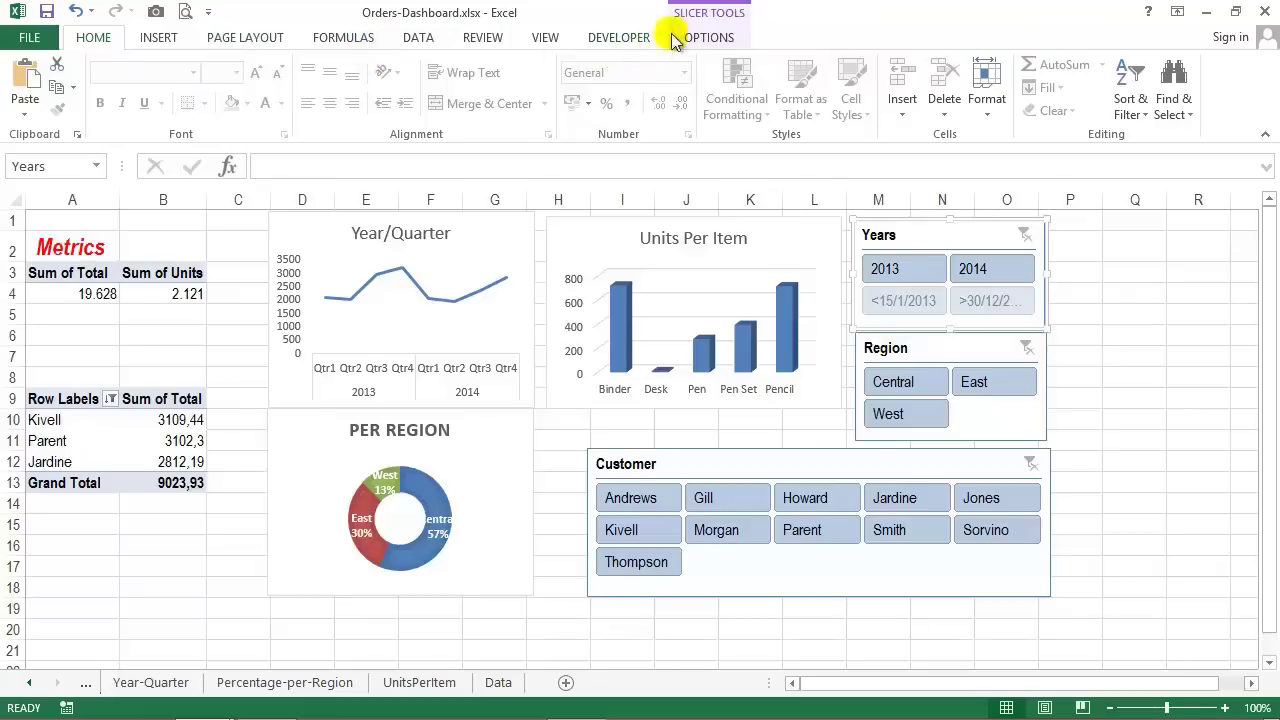
Connect the Years slicer to the Percentage-per-Region, UnitsPerItem and Year-Quarter PivotTables.
left_click(703, 40)
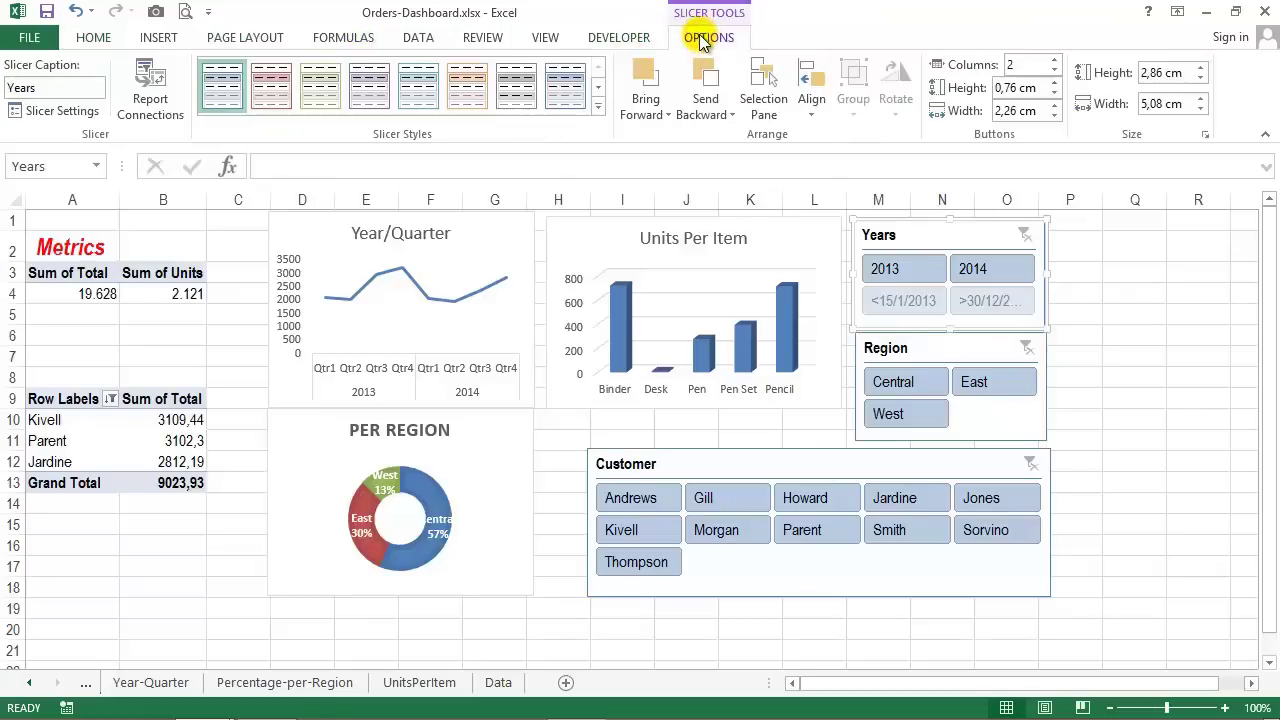
left_click(160, 95)
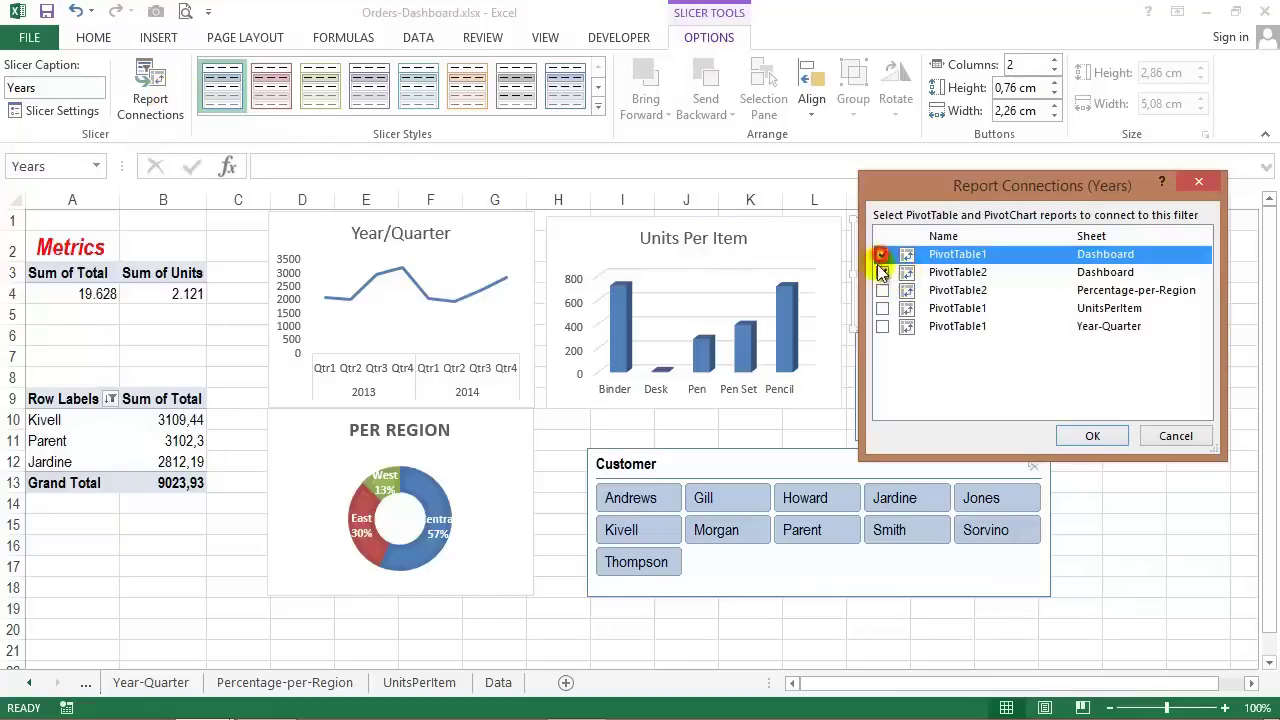
left_click(883, 291)
left_click(883, 310)
left_click(883, 327)
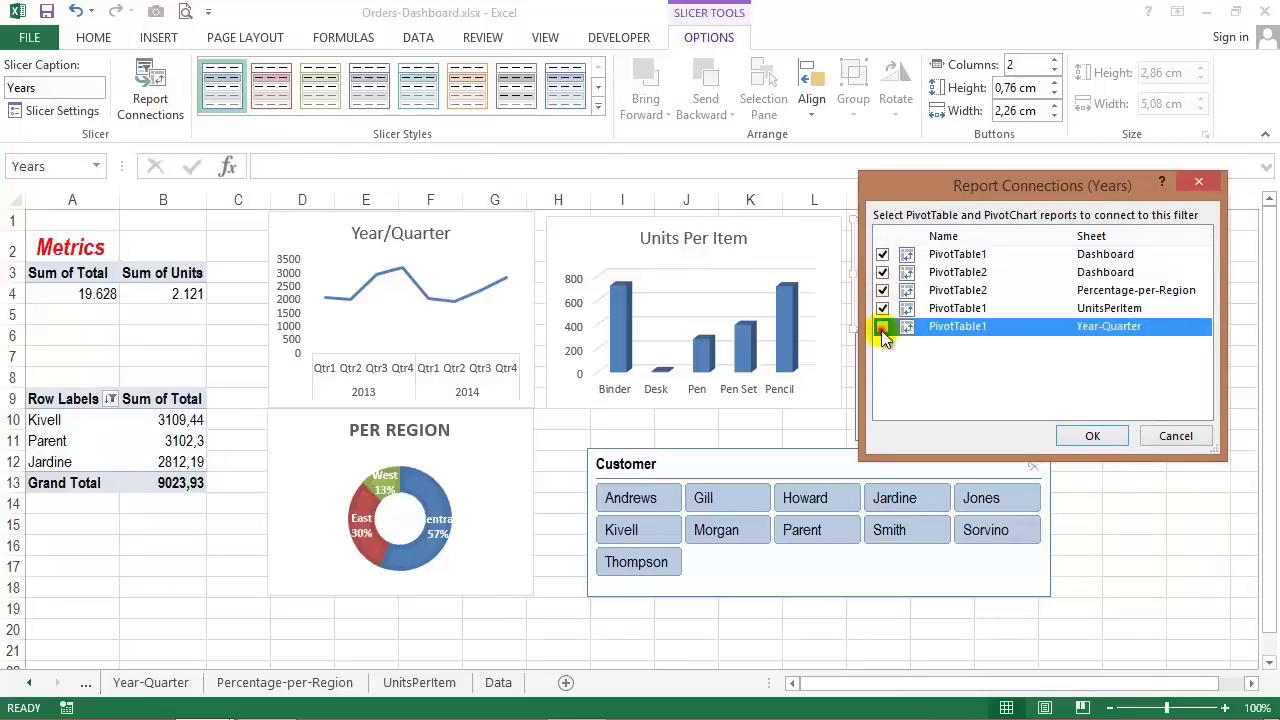
left_click(1090, 436)
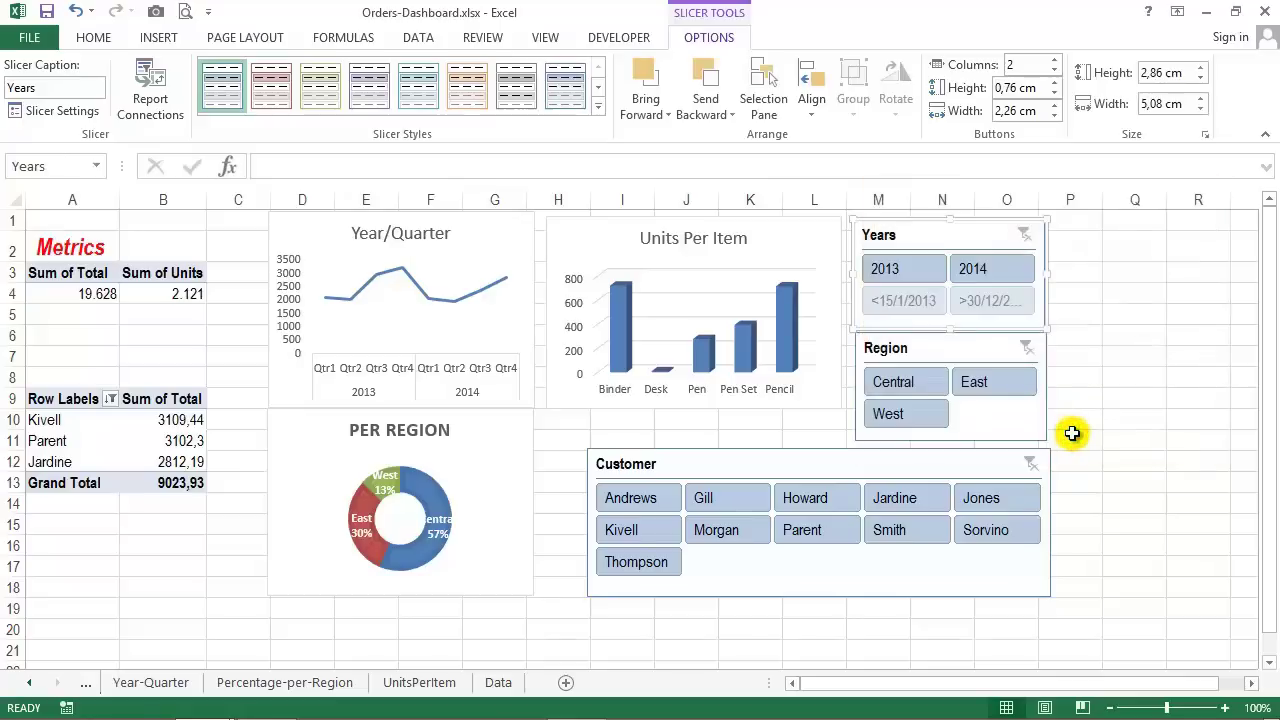
Link the Region slicer to the Year-Quarter PivotTable and one more pivot.
left_click(958, 349)
left_click(150, 90)
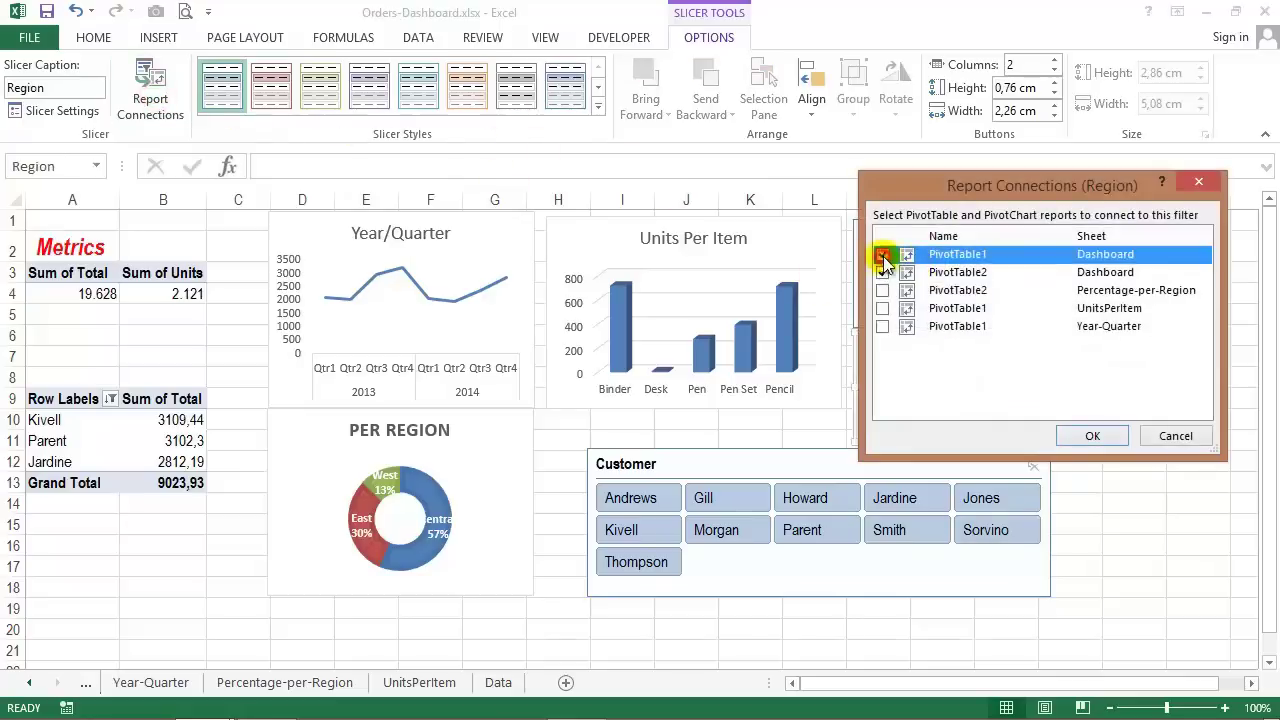
left_click(883, 309)
left_click(883, 326)
left_click(1091, 436)
Connect the Customer slicer to all five PivotTables in the workbook.
left_click(749, 461)
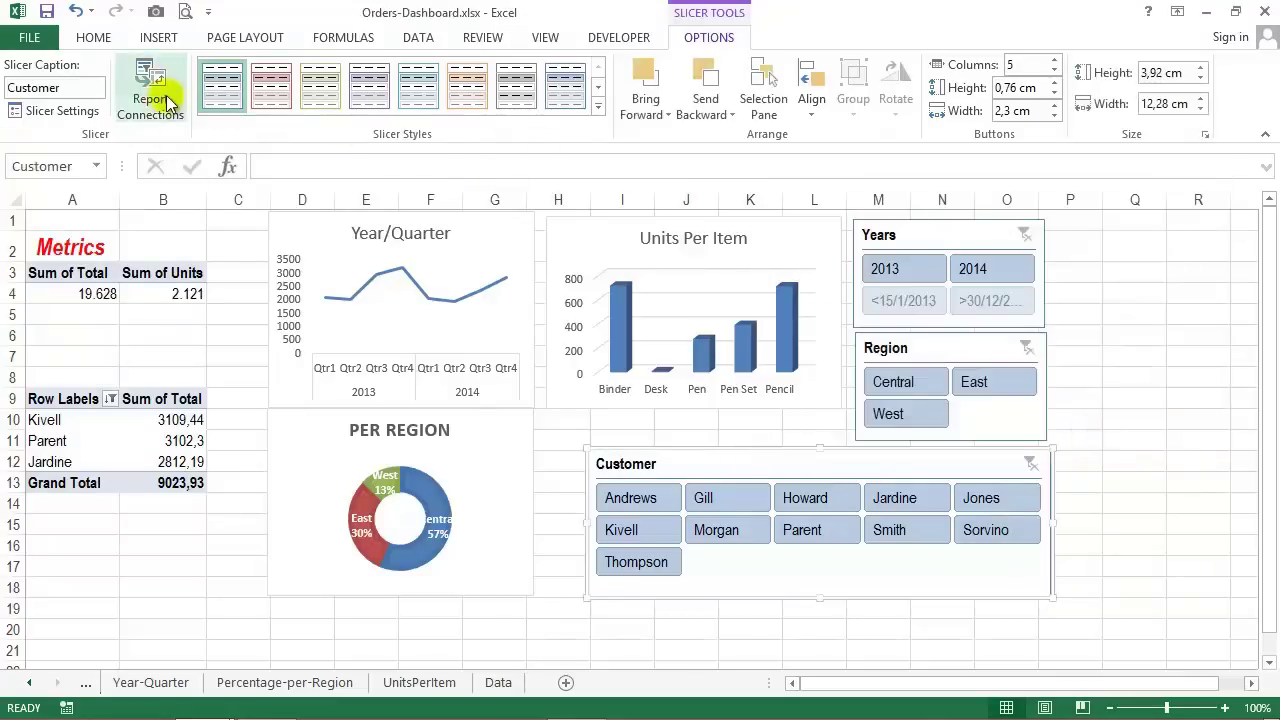
left_click(152, 88)
left_click(883, 254)
left_click(883, 290)
left_click(883, 308)
left_click(883, 326)
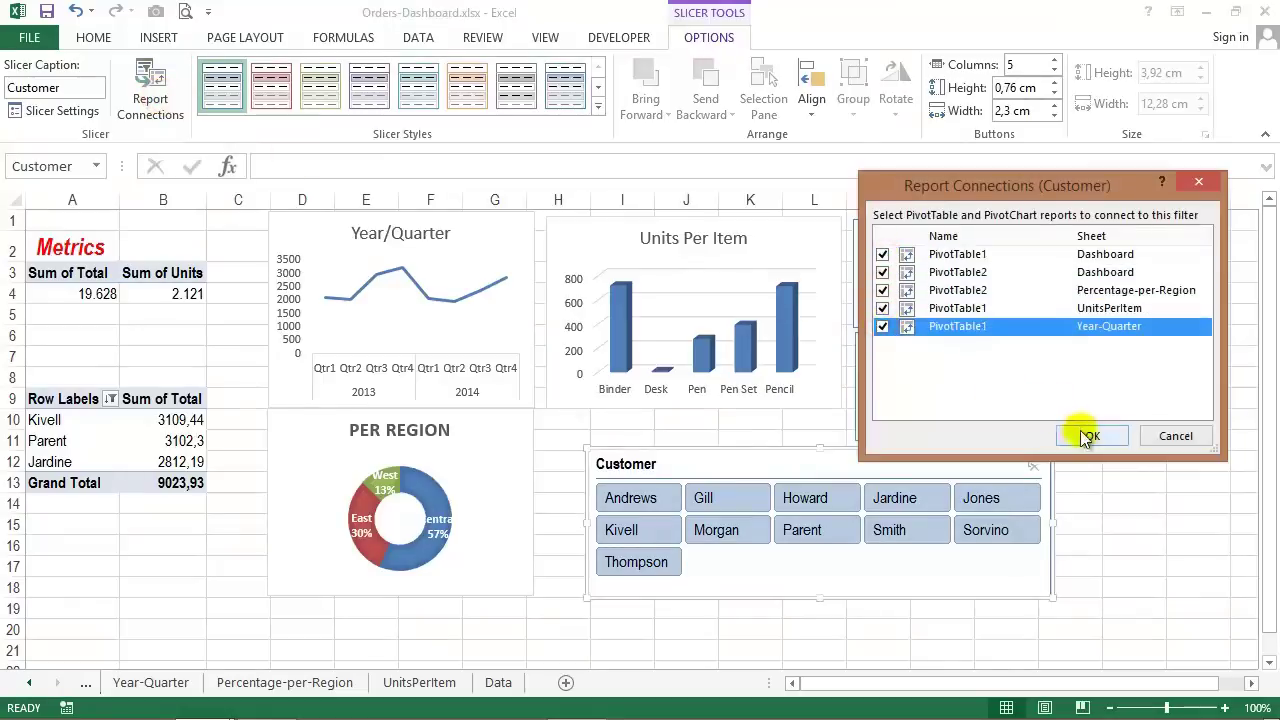
left_click(1086, 436)
left_click(1078, 456)
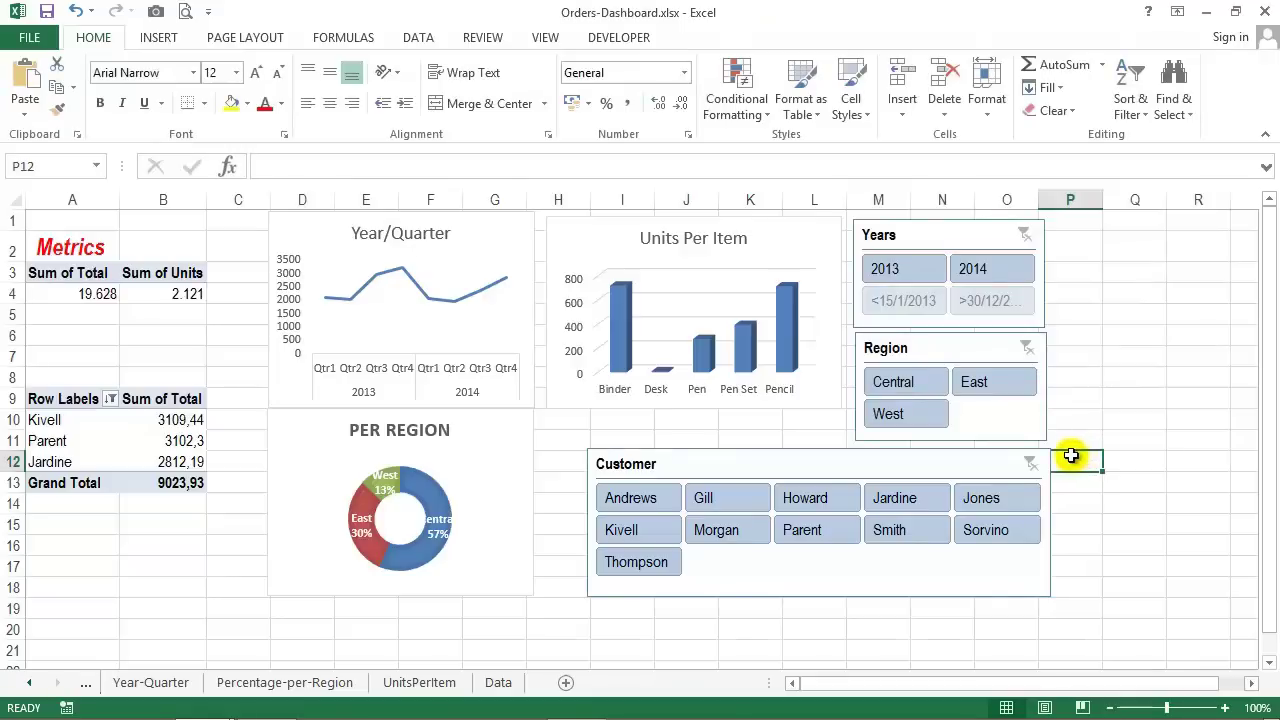
Insert an OrderDate timeline driven by the customer totals PivotTable.
left_click(71, 423)
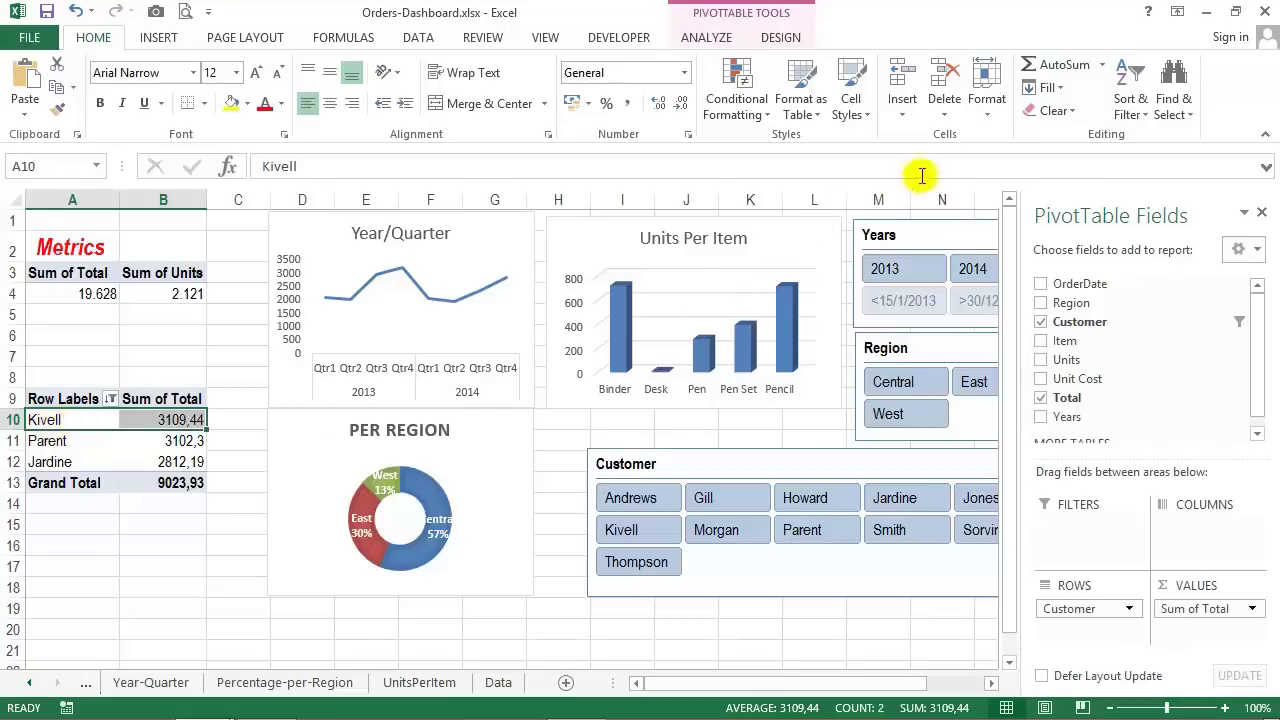
left_click(690, 40)
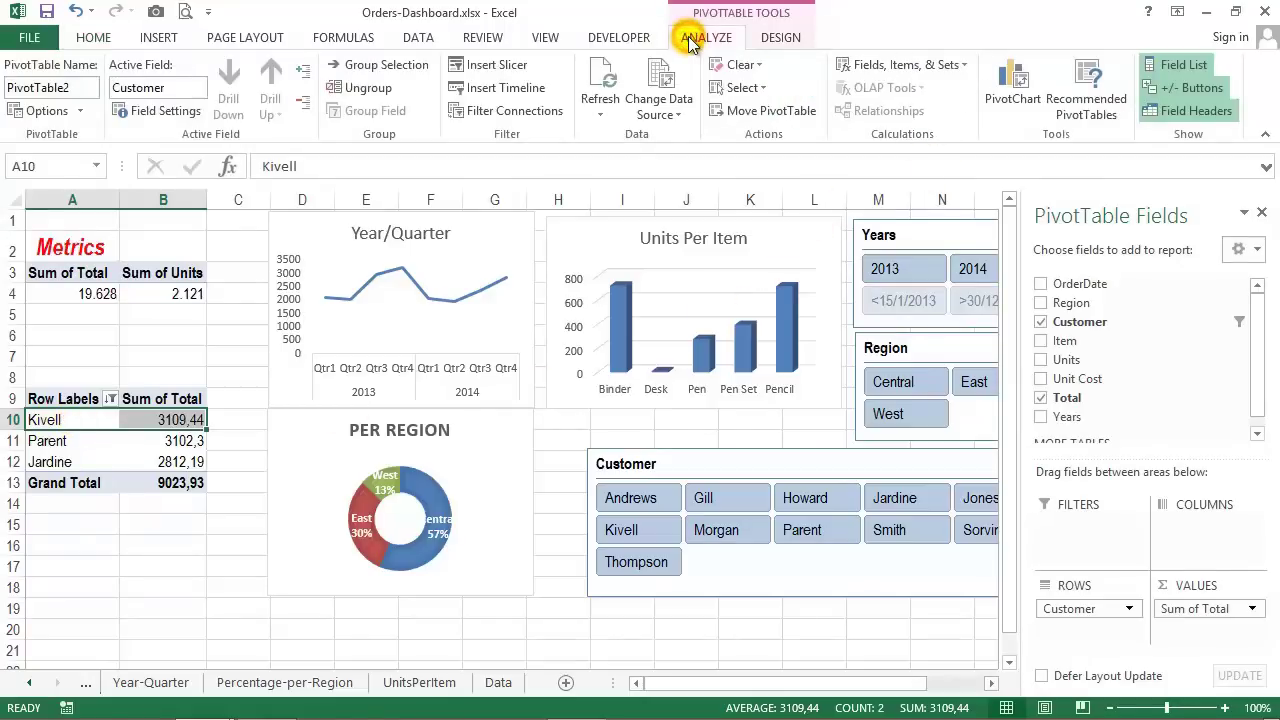
left_click(510, 89)
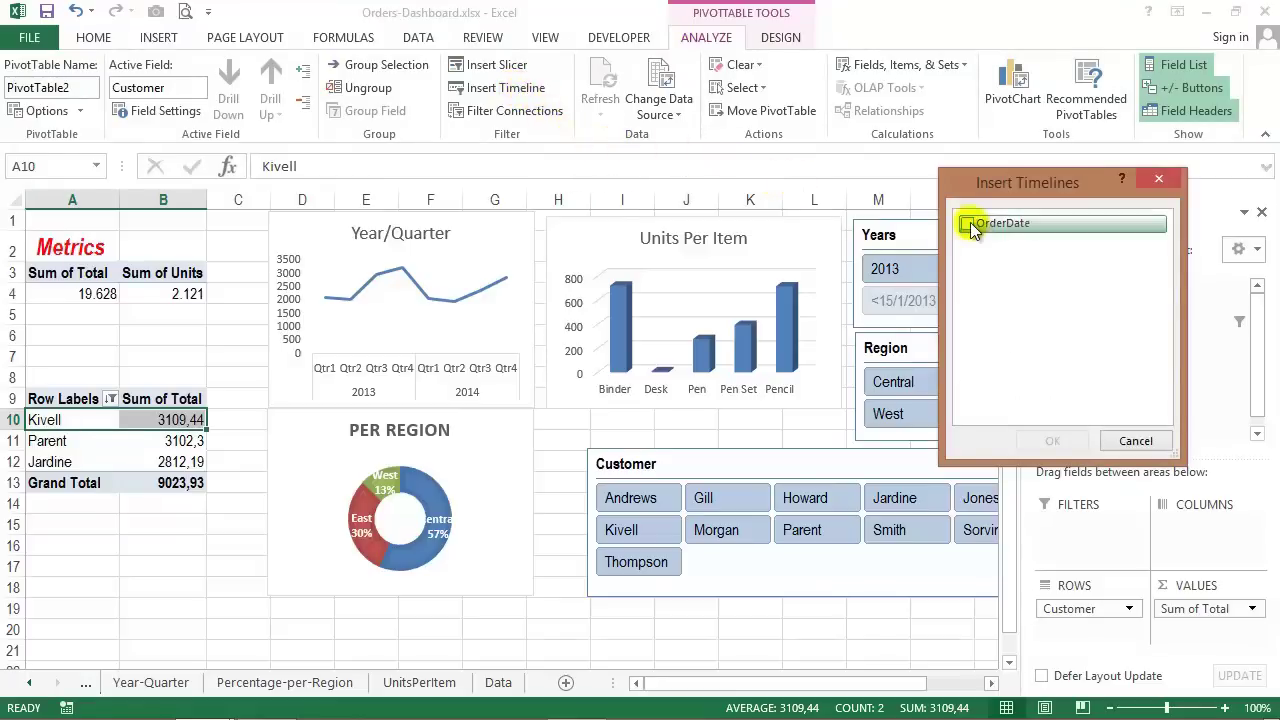
left_click(1045, 438)
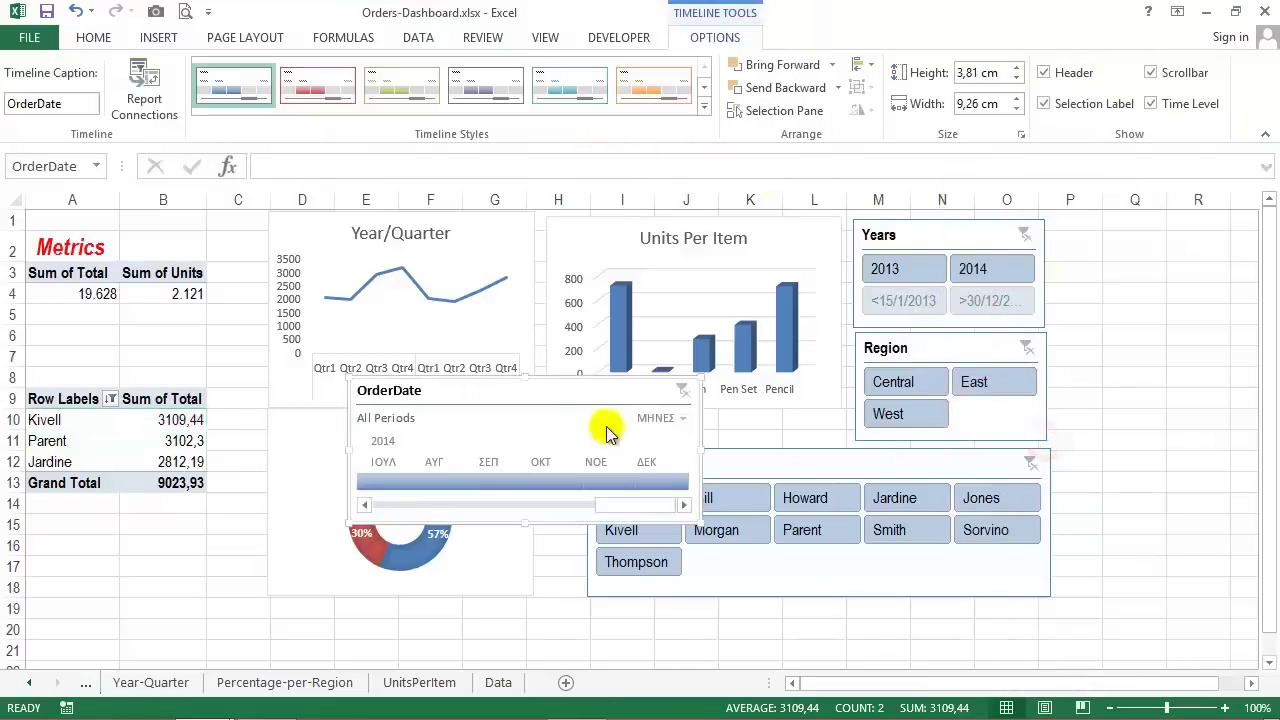
Place the timeline under the Customer slicer and set Customer to two button columns.
left_click_drag(553, 379, 805, 508)
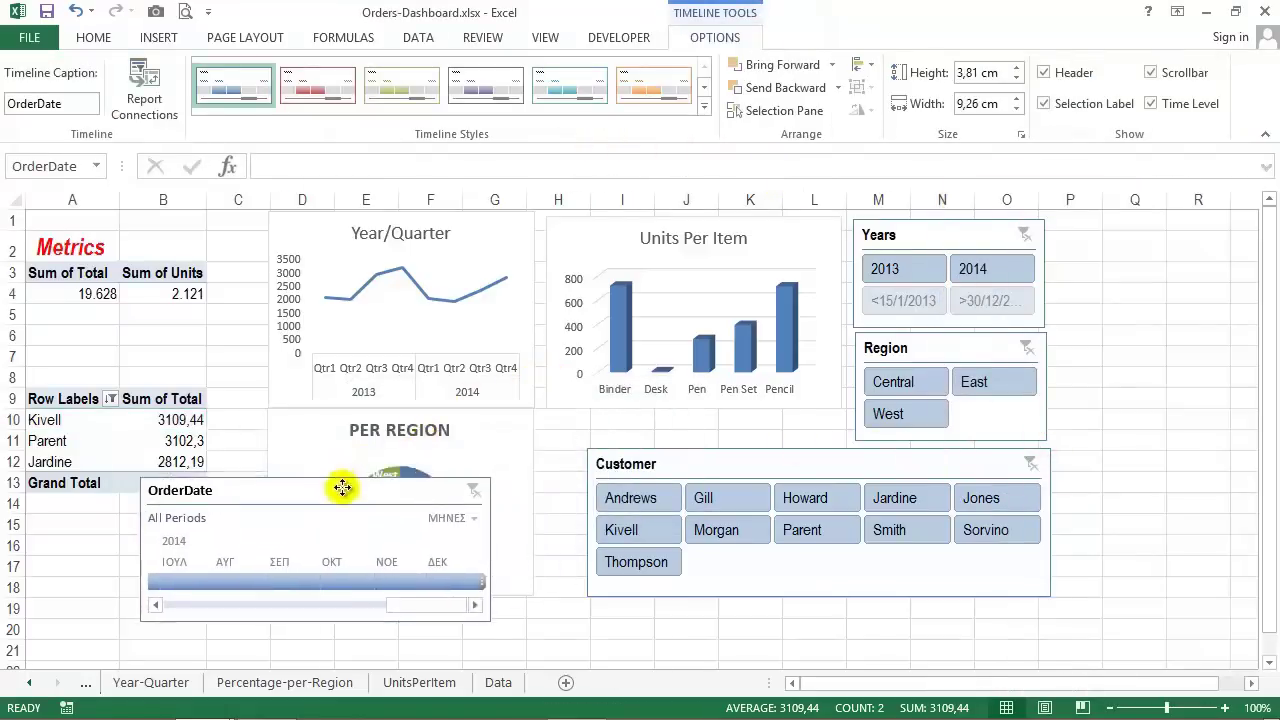
left_click_drag(914, 452, 918, 446)
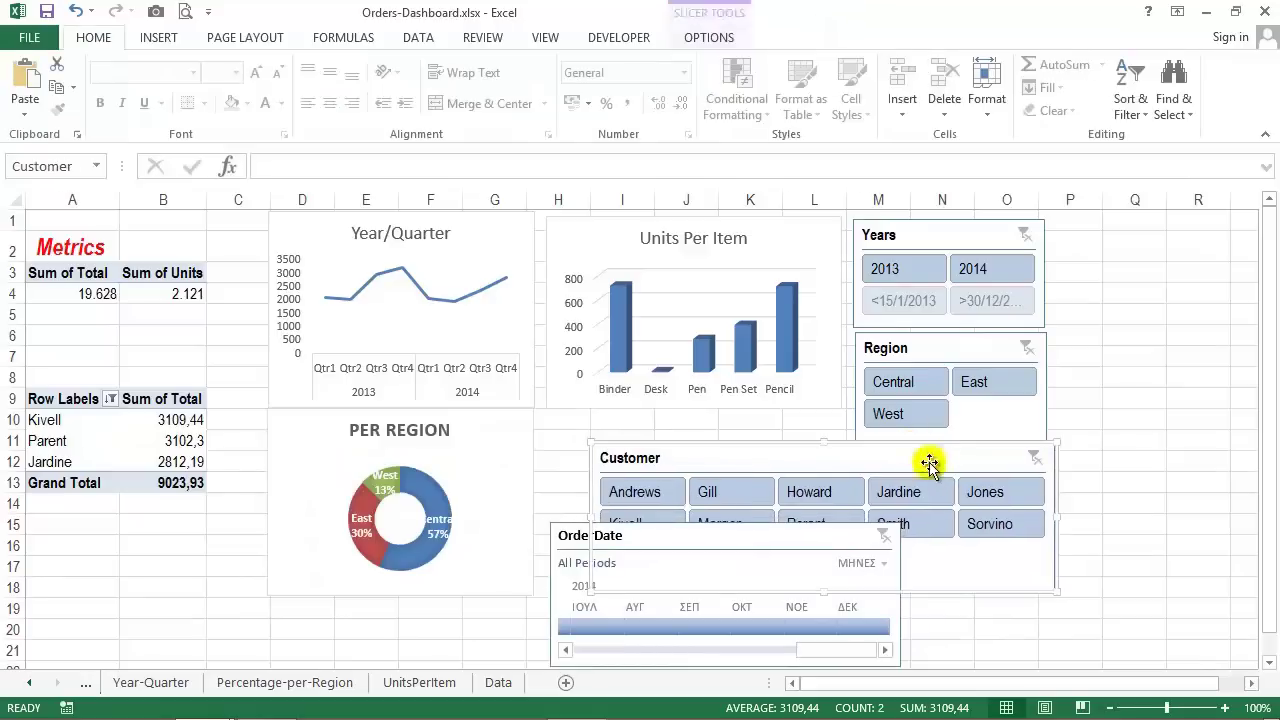
left_click(706, 40)
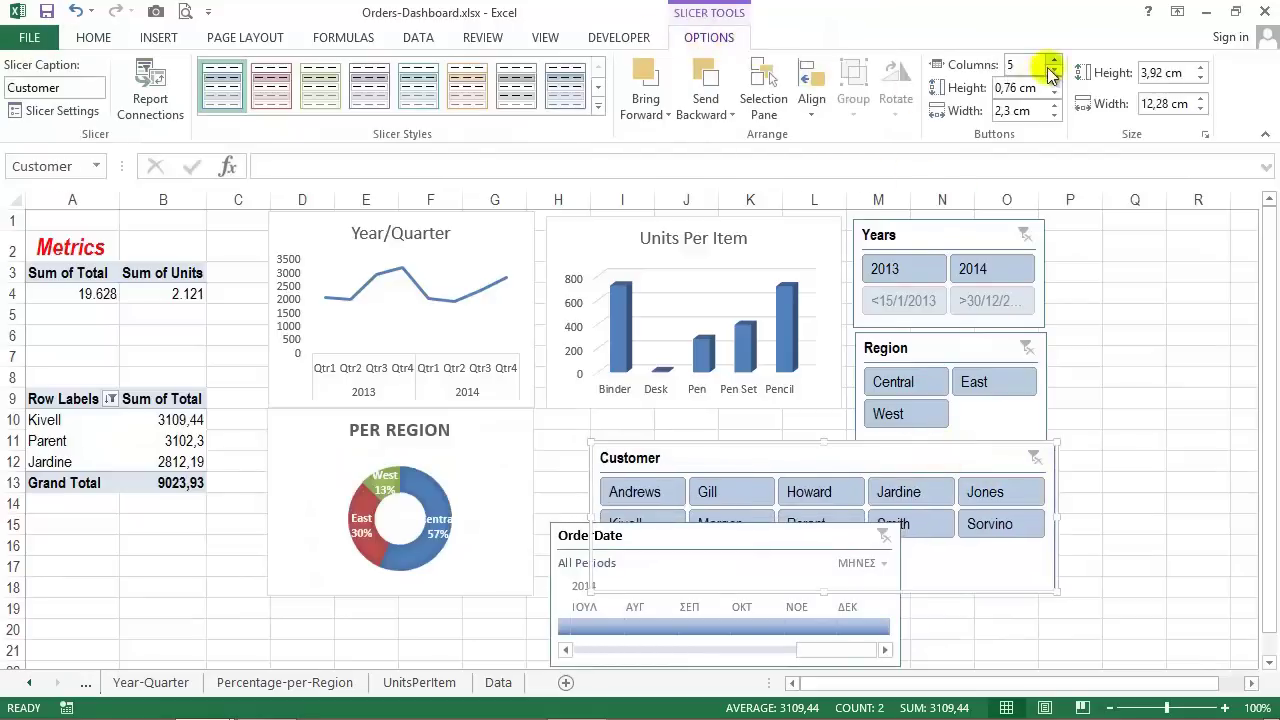
left_click(1053, 70)
left_click(1053, 70)
mouse_move(880, 445)
left_mouse_down()
mouse_move(1045, 460)
mouse_move(1069, 348)
left_mouse_up()
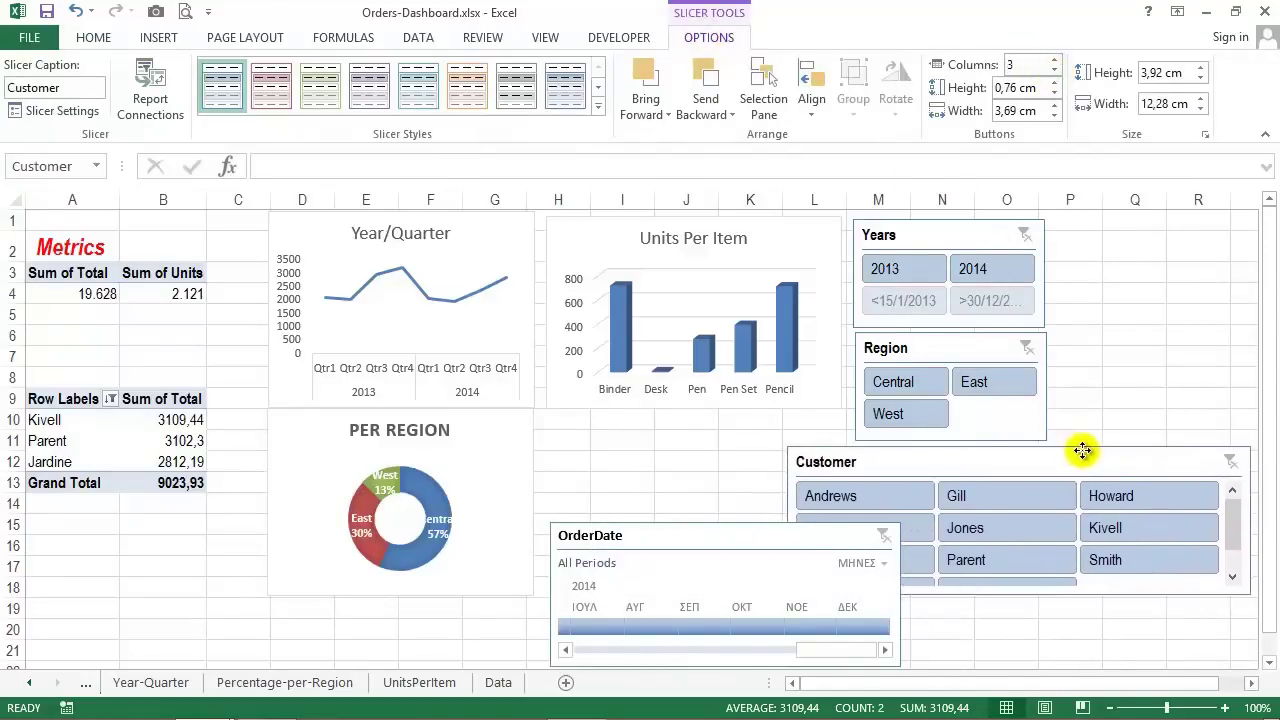
left_click(1053, 59)
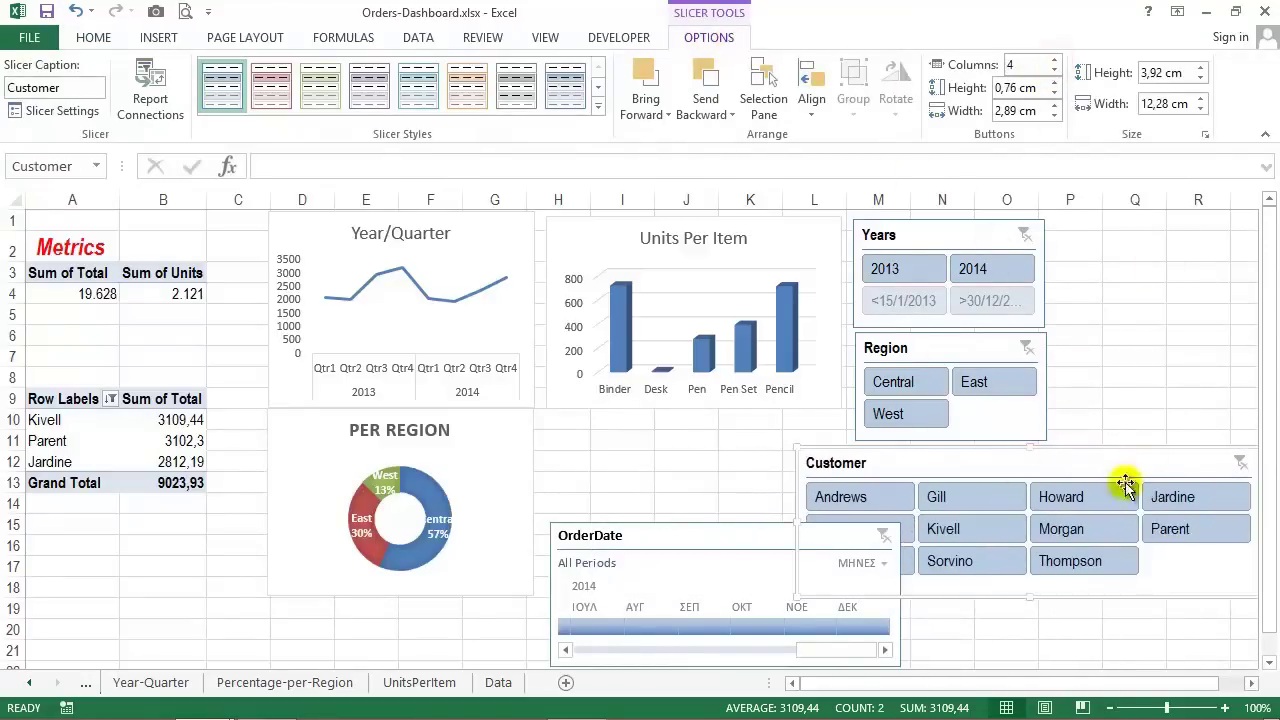
left_click(1055, 76)
left_click(1055, 76)
Narrow the Customer slicer to 6.8 cm and stretch it beside the Years slicer.
left_click_drag(802, 450, 1004, 438)
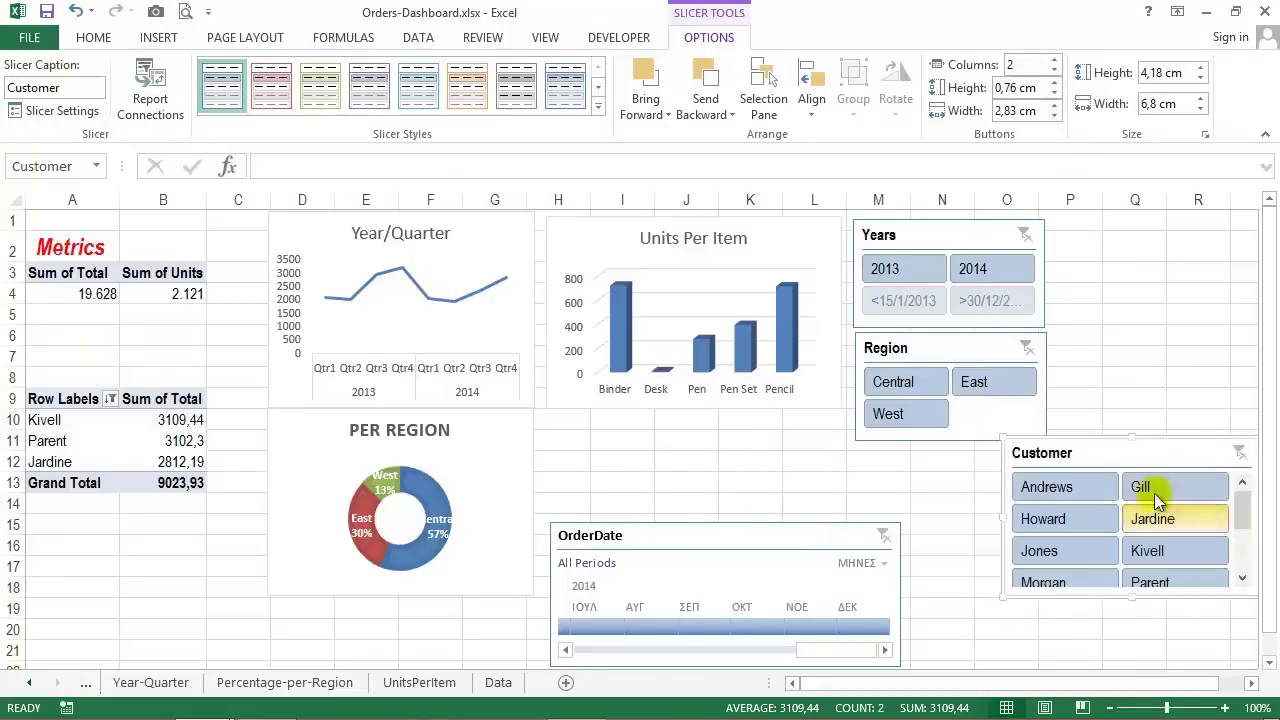
left_click_drag(1168, 447, 1200, 222)
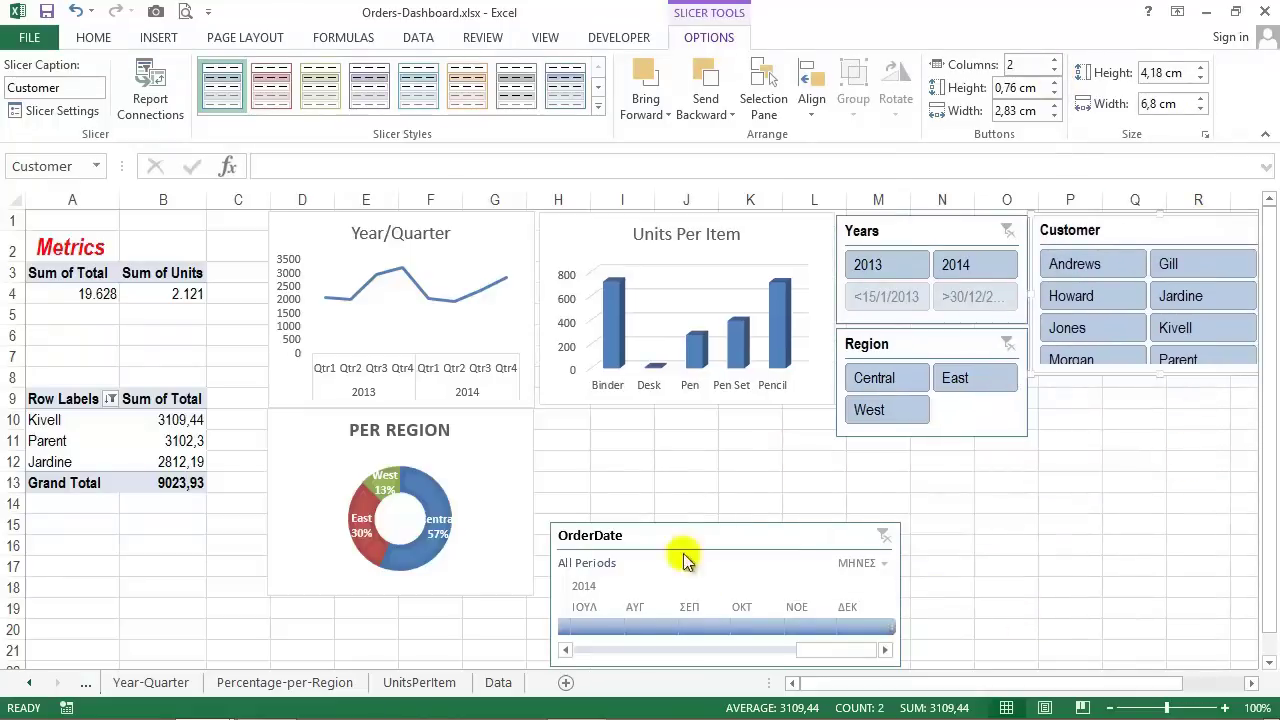
mouse_move(1160, 374)
left_mouse_down()
mouse_move(1162, 570)
mouse_move(1160, 457)
left_mouse_up()
Move the OrderDate timeline below the Units Per Item chart and widen it.
left_click_drag(800, 531, 800, 457)
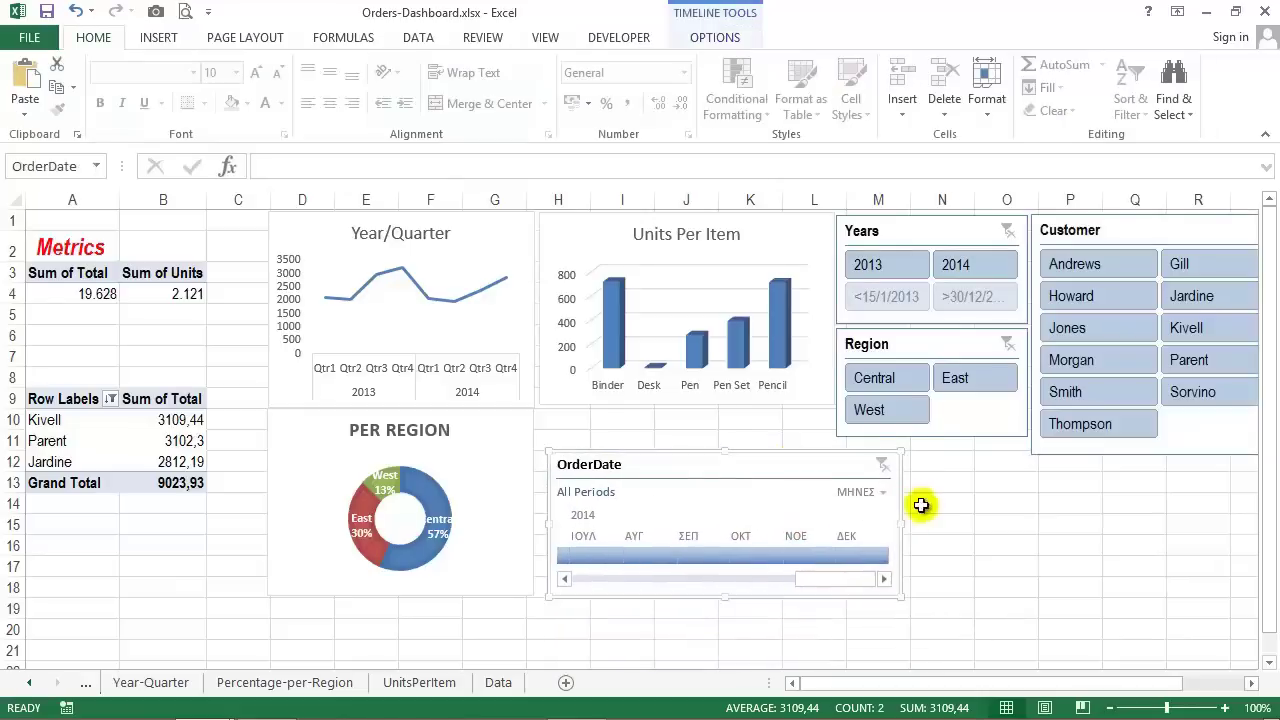
mouse_move(920, 505)
left_mouse_down()
mouse_move(1055, 523)
mouse_move(1035, 543)
left_mouse_up()
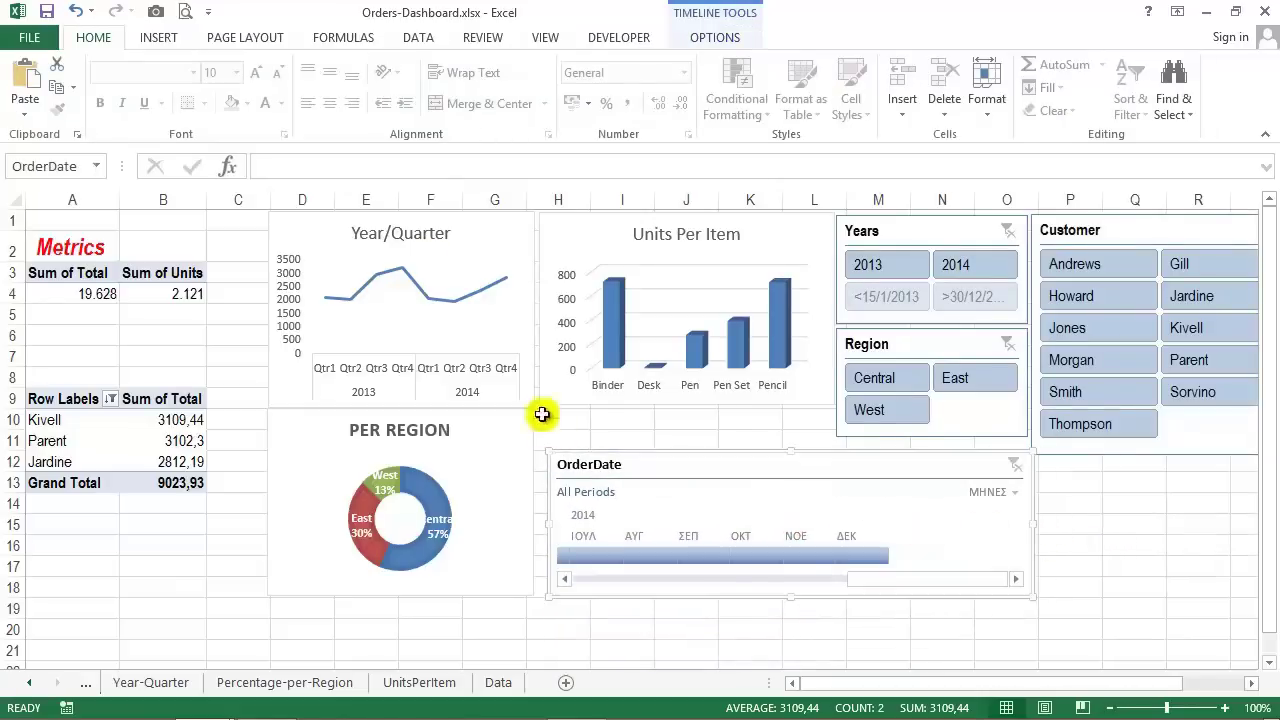
left_click(155, 37)
Connect the OrderDate timeline to all the other PivotTables.
left_click(715, 37)
left_click(144, 100)
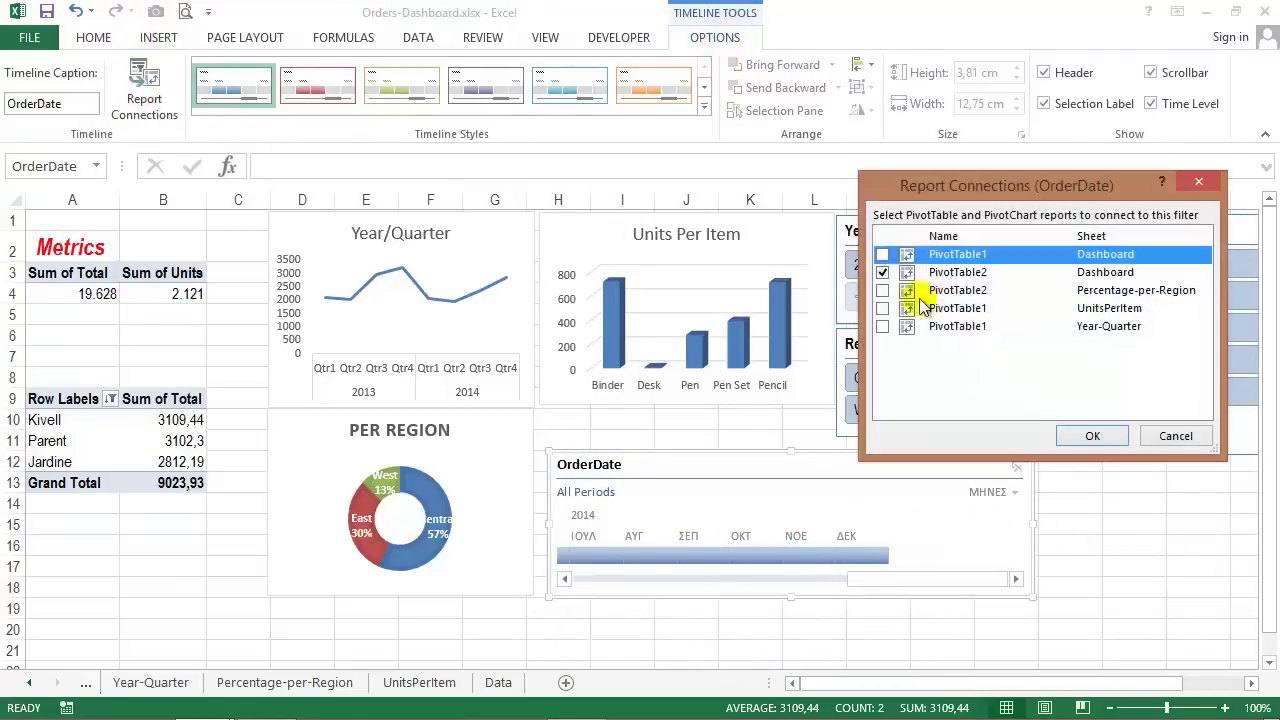
left_click(882, 290)
left_click(882, 308)
left_click(882, 326)
left_click(1092, 435)
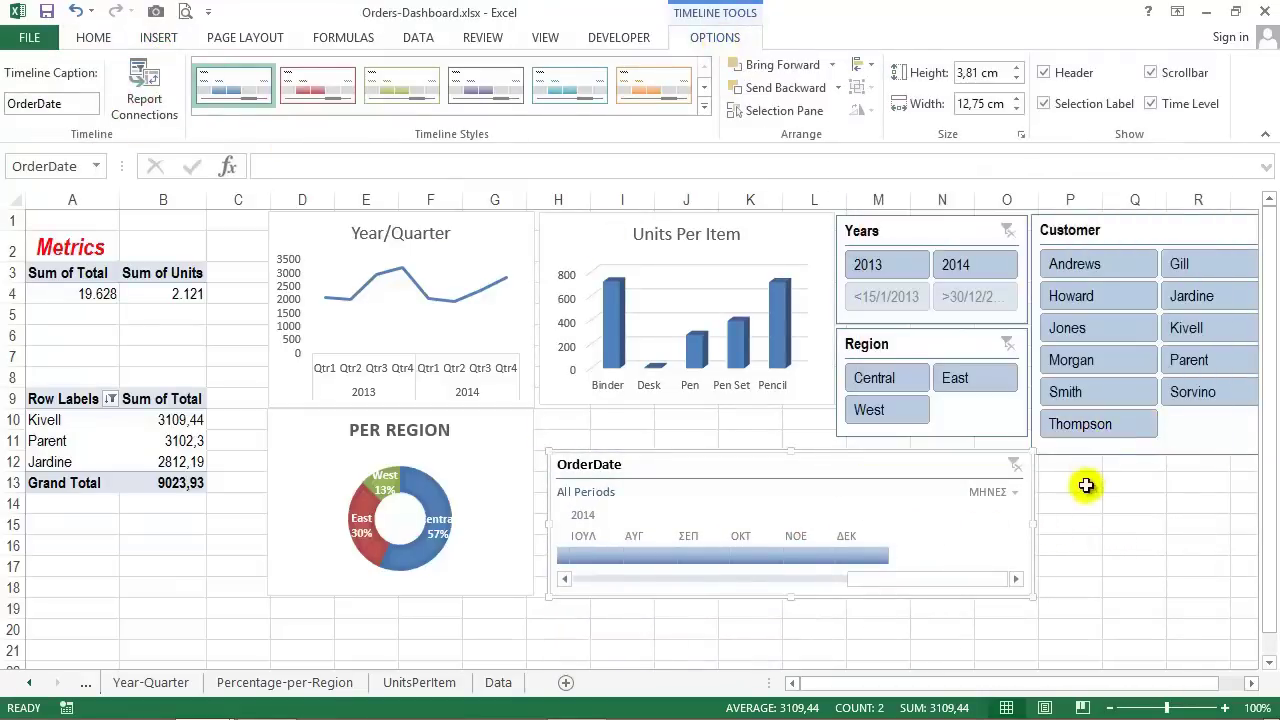
Filter the timeline to October, December and June 2014, then clear to All Periods.
left_click(876, 548)
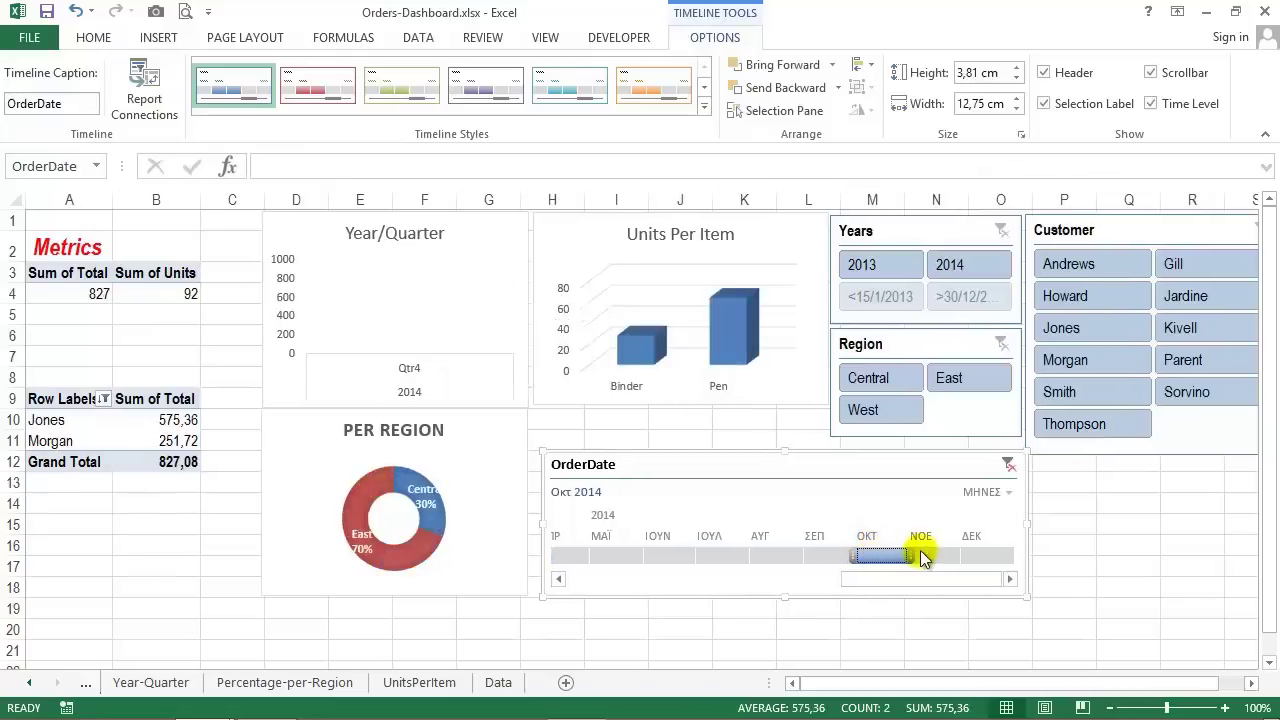
left_click_drag(922, 558, 978, 556)
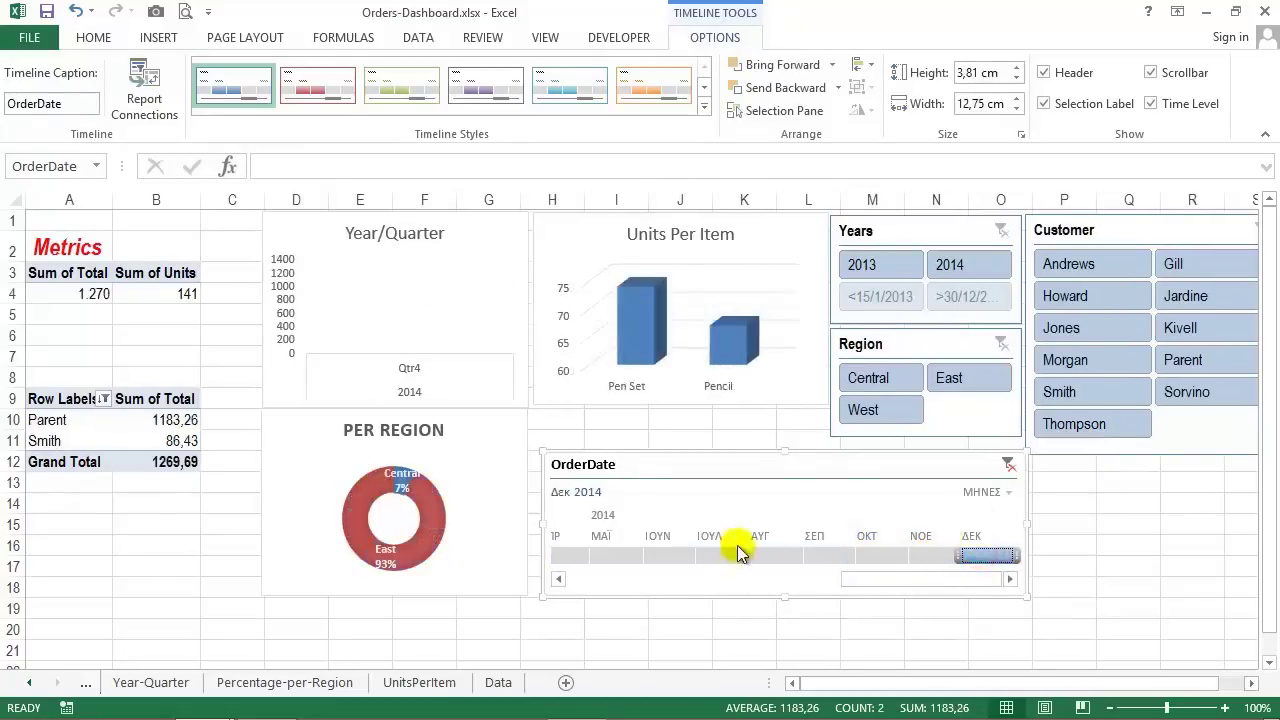
left_click(655, 556)
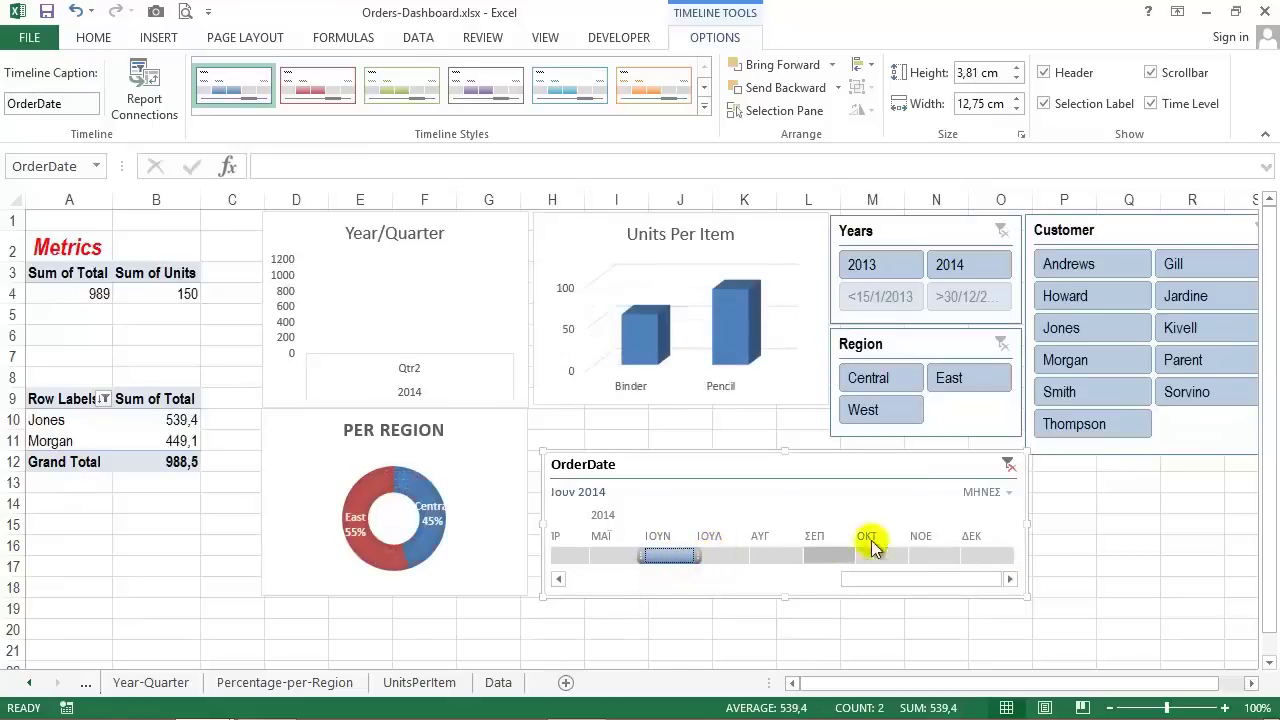
left_click(1008, 467)
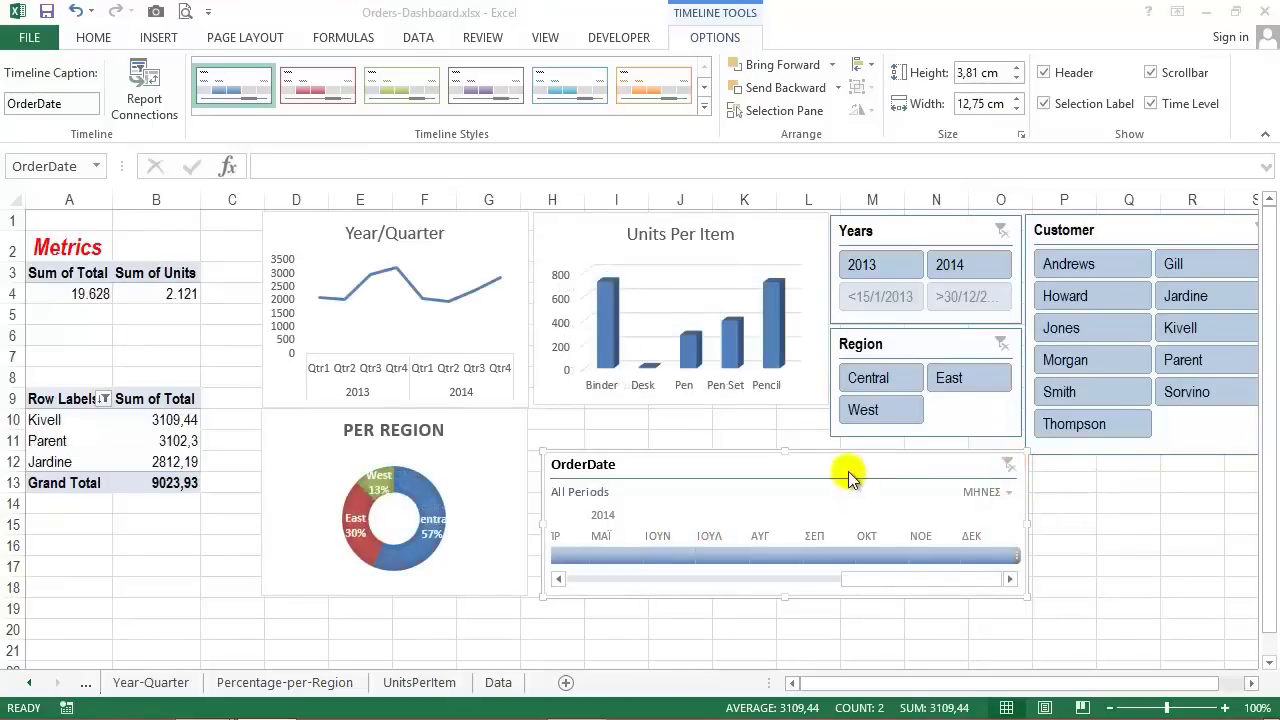
left_click(547, 38)
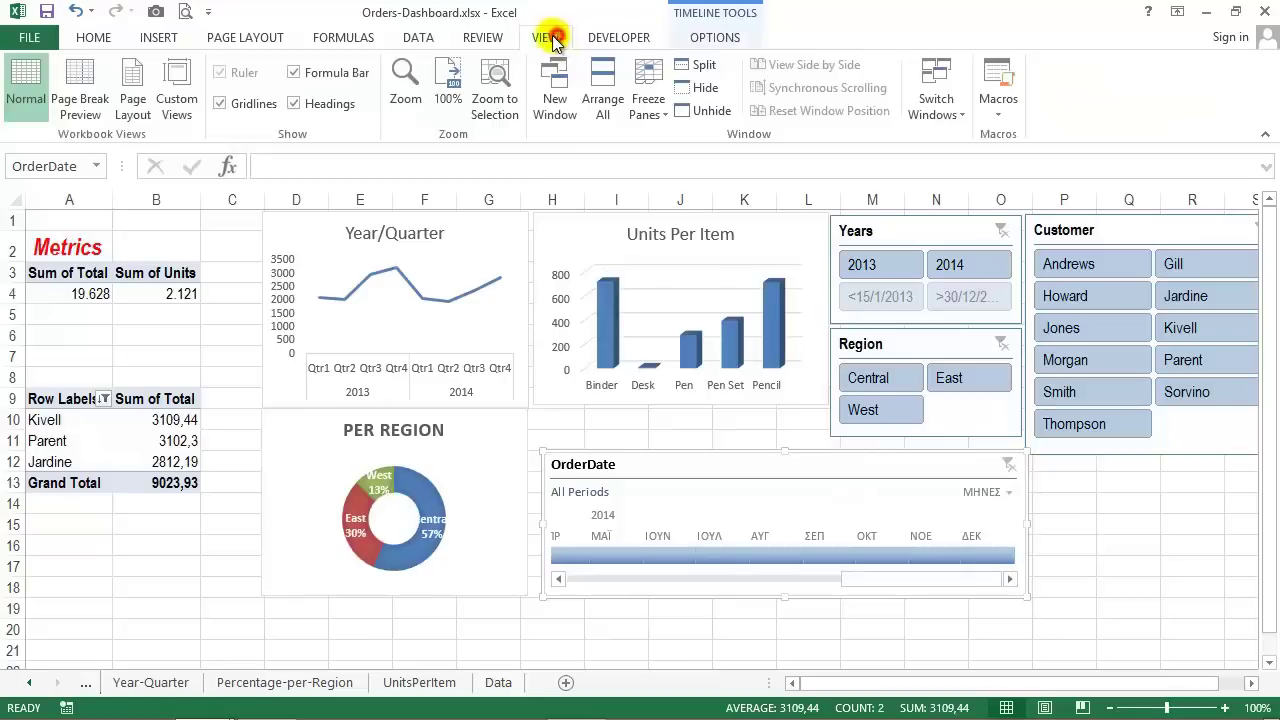
Hide gridlines, headings and the formula bar, and zoom the dashboard to 90%.
left_click(220, 104)
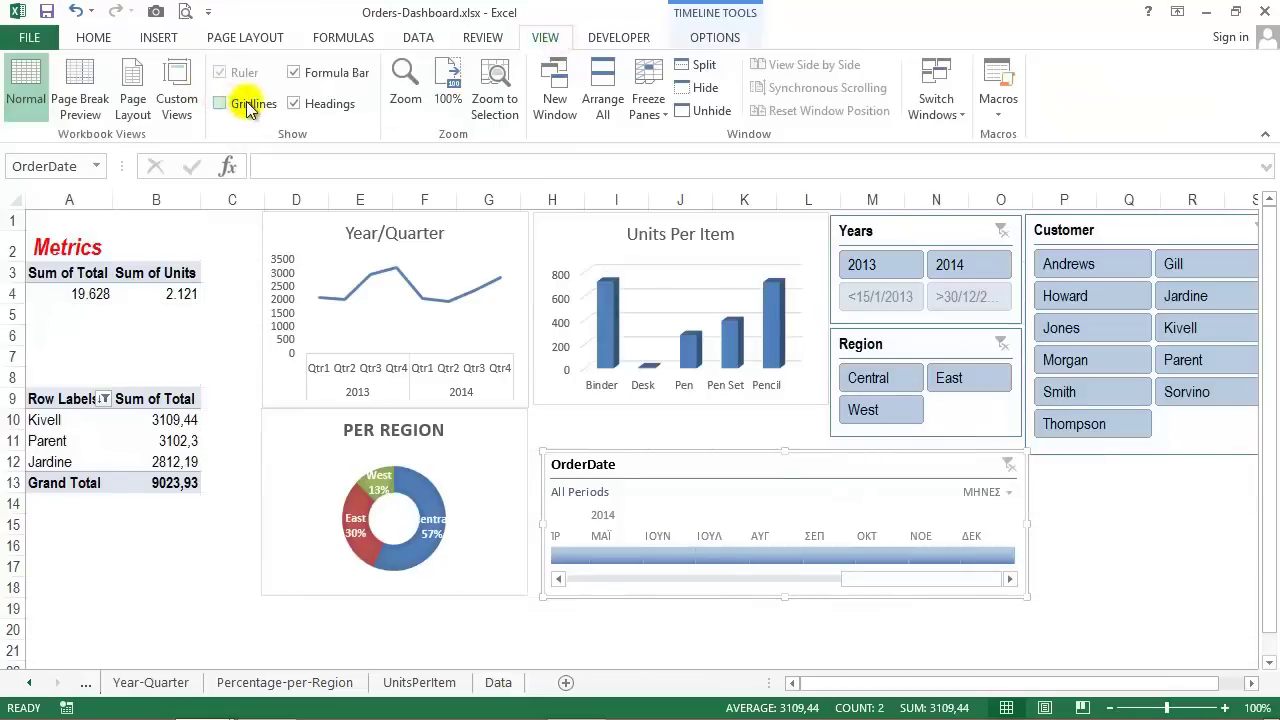
left_click(295, 104)
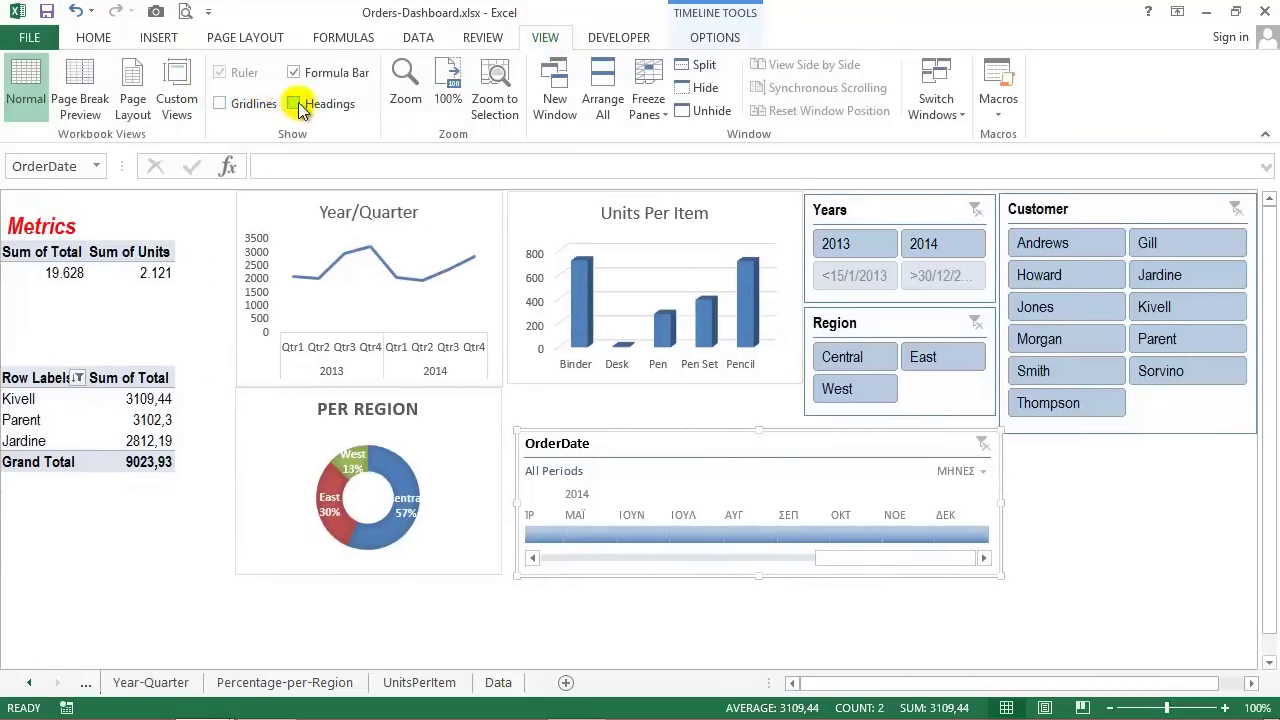
left_click(294, 73)
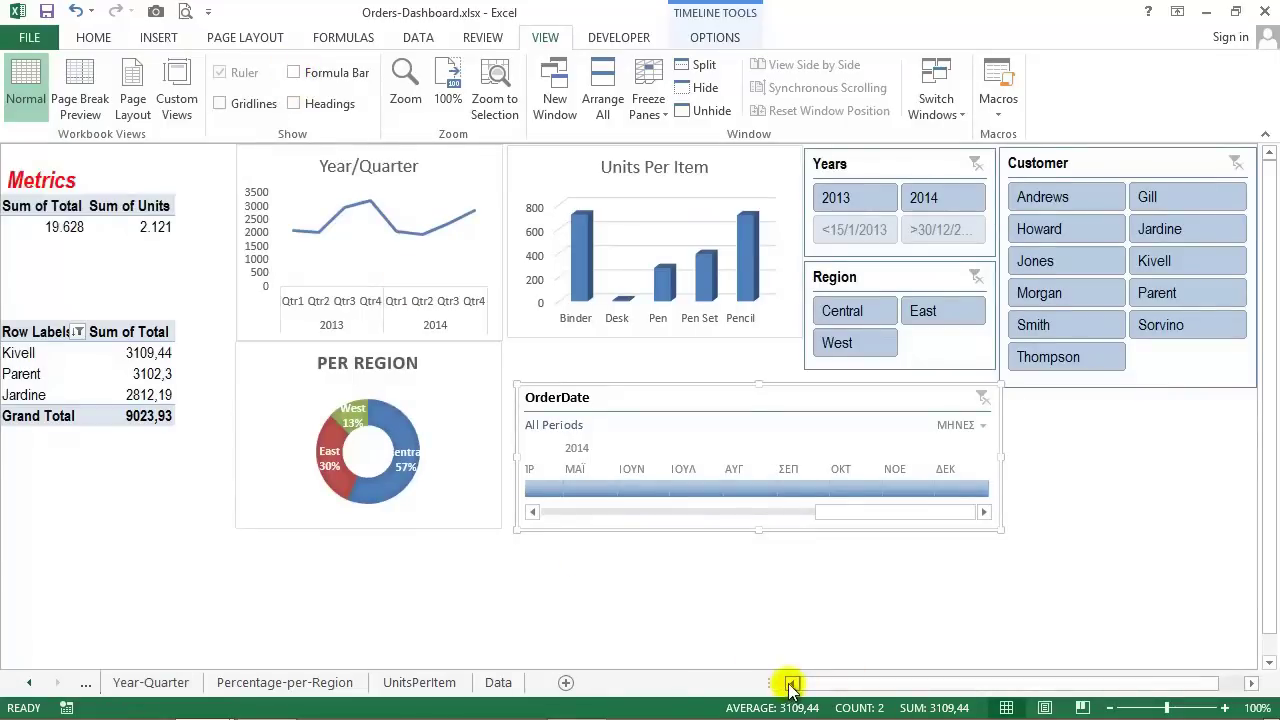
left_click(1108, 708)
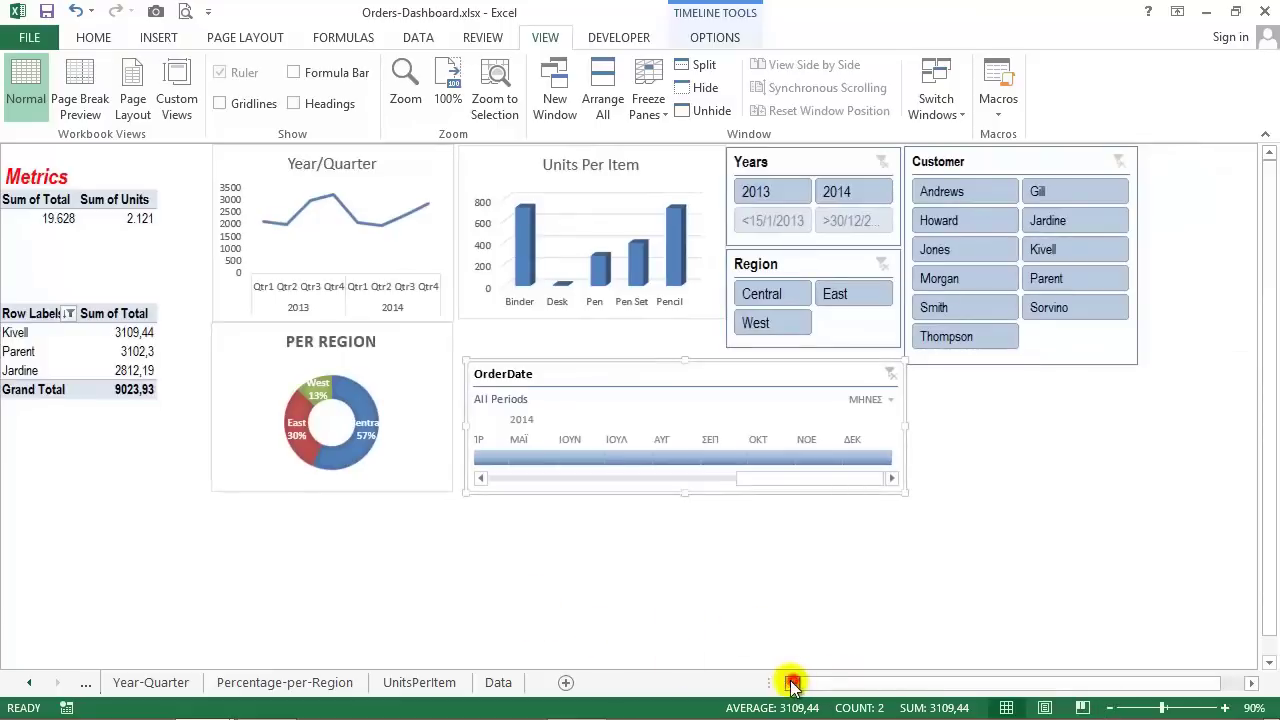